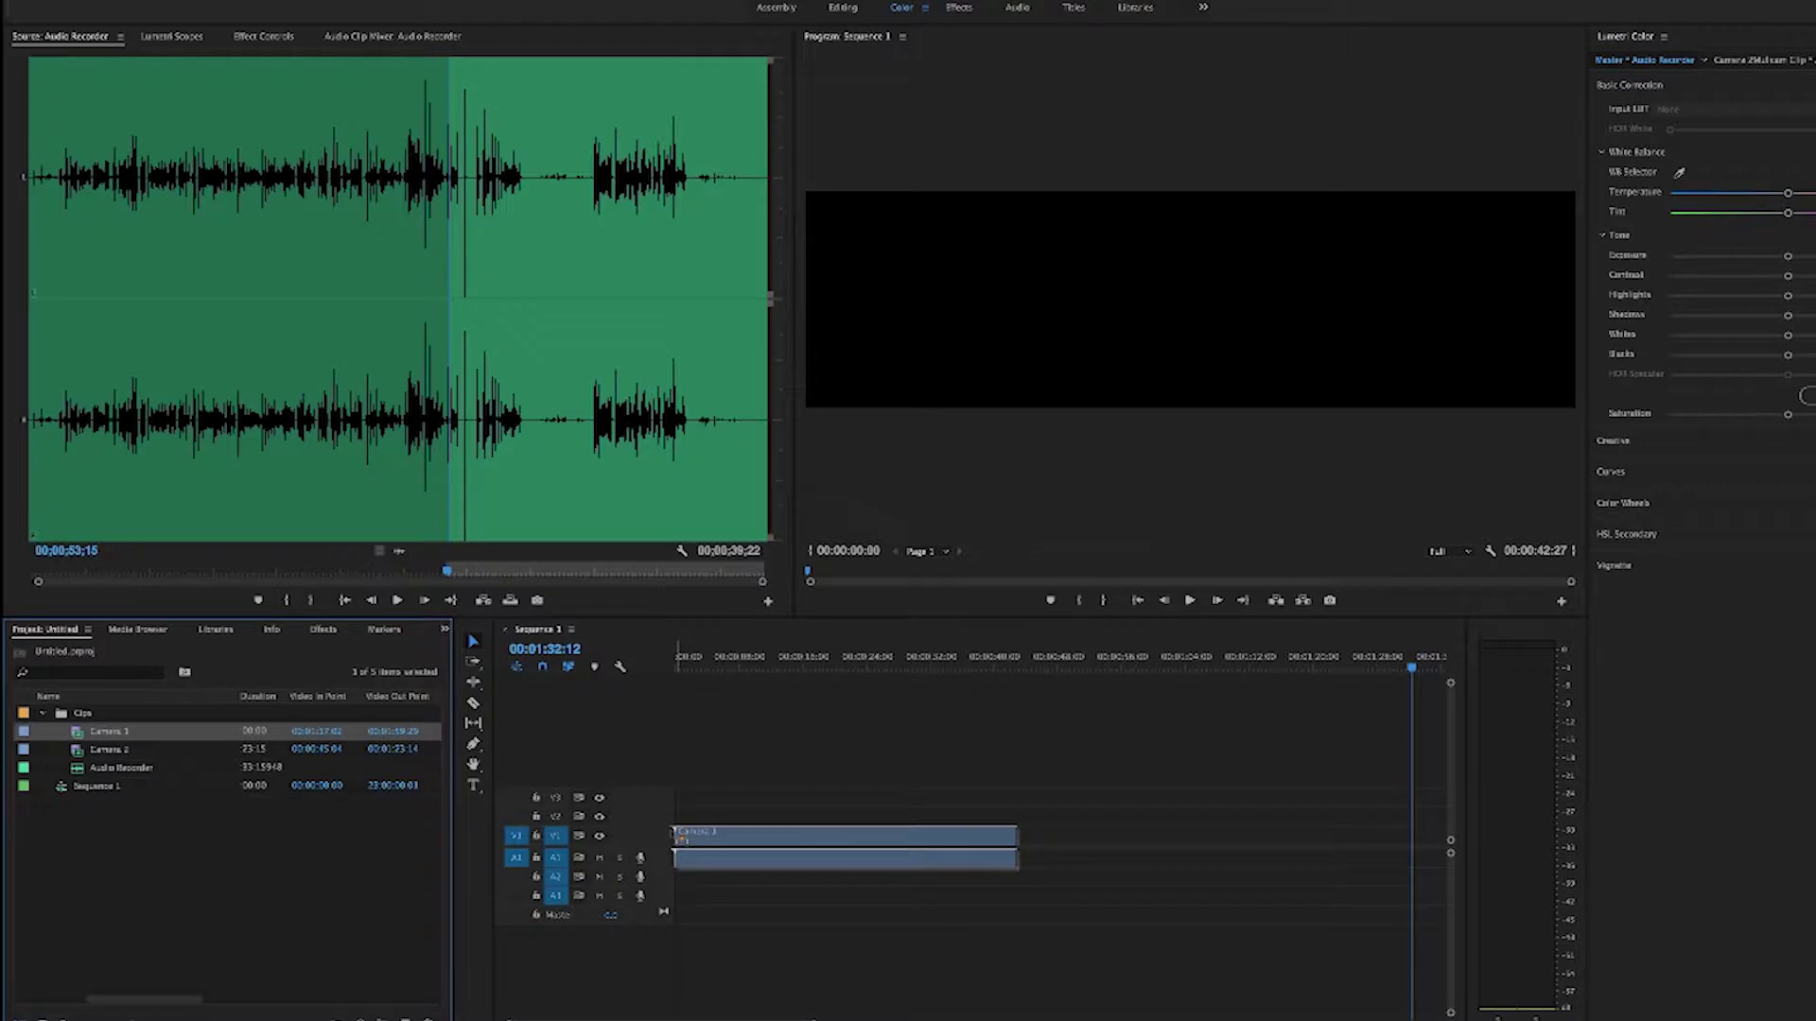
Add Camera 2 to video track V2 and Audio Recorder to audio track A3, starting at the beginning of the sequence
{"action": "left_click", "coordinate": [74, 750]}
{"action": "left_click_drag", "start_coordinate": [77, 750], "coordinate": [679, 813]}
{"action": "left_click_drag", "start_coordinate": [109, 768], "coordinate": [688, 910]}
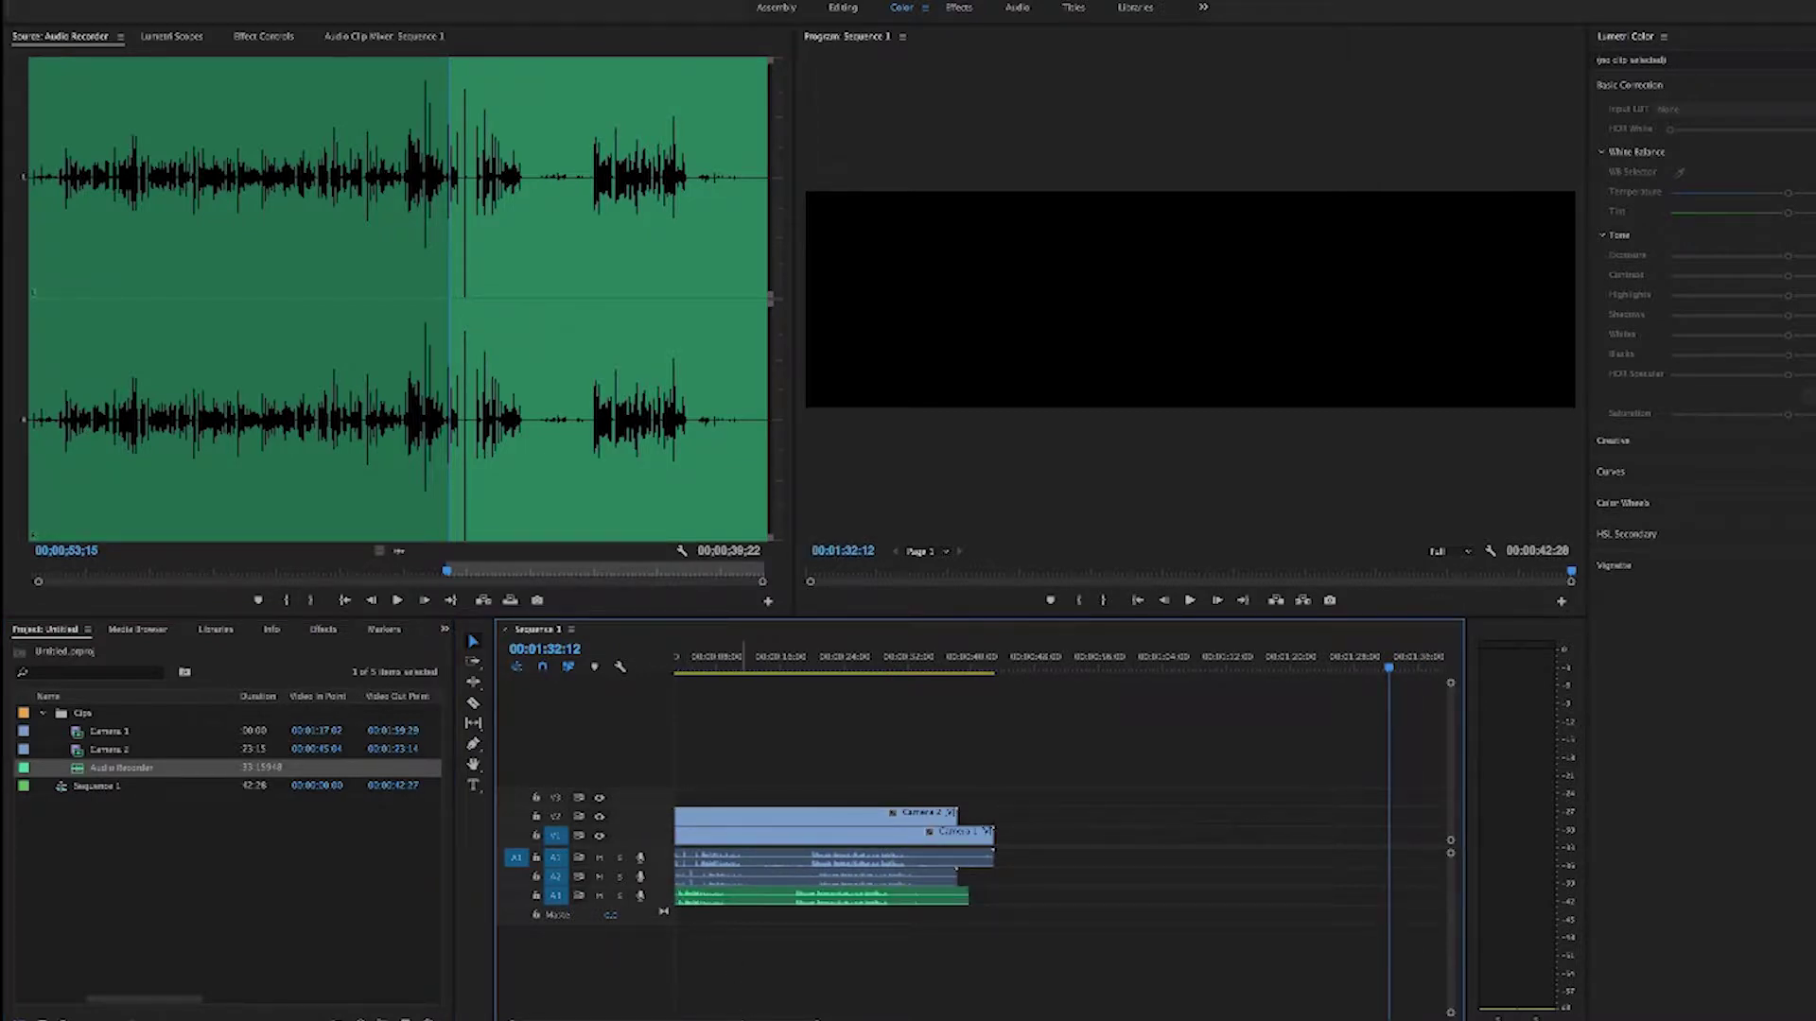
Play the sequence from about 00:00:02:14 to hear how the three unsynced audio tracks sound together
{"action": "left_click", "coordinate": [695, 667]}
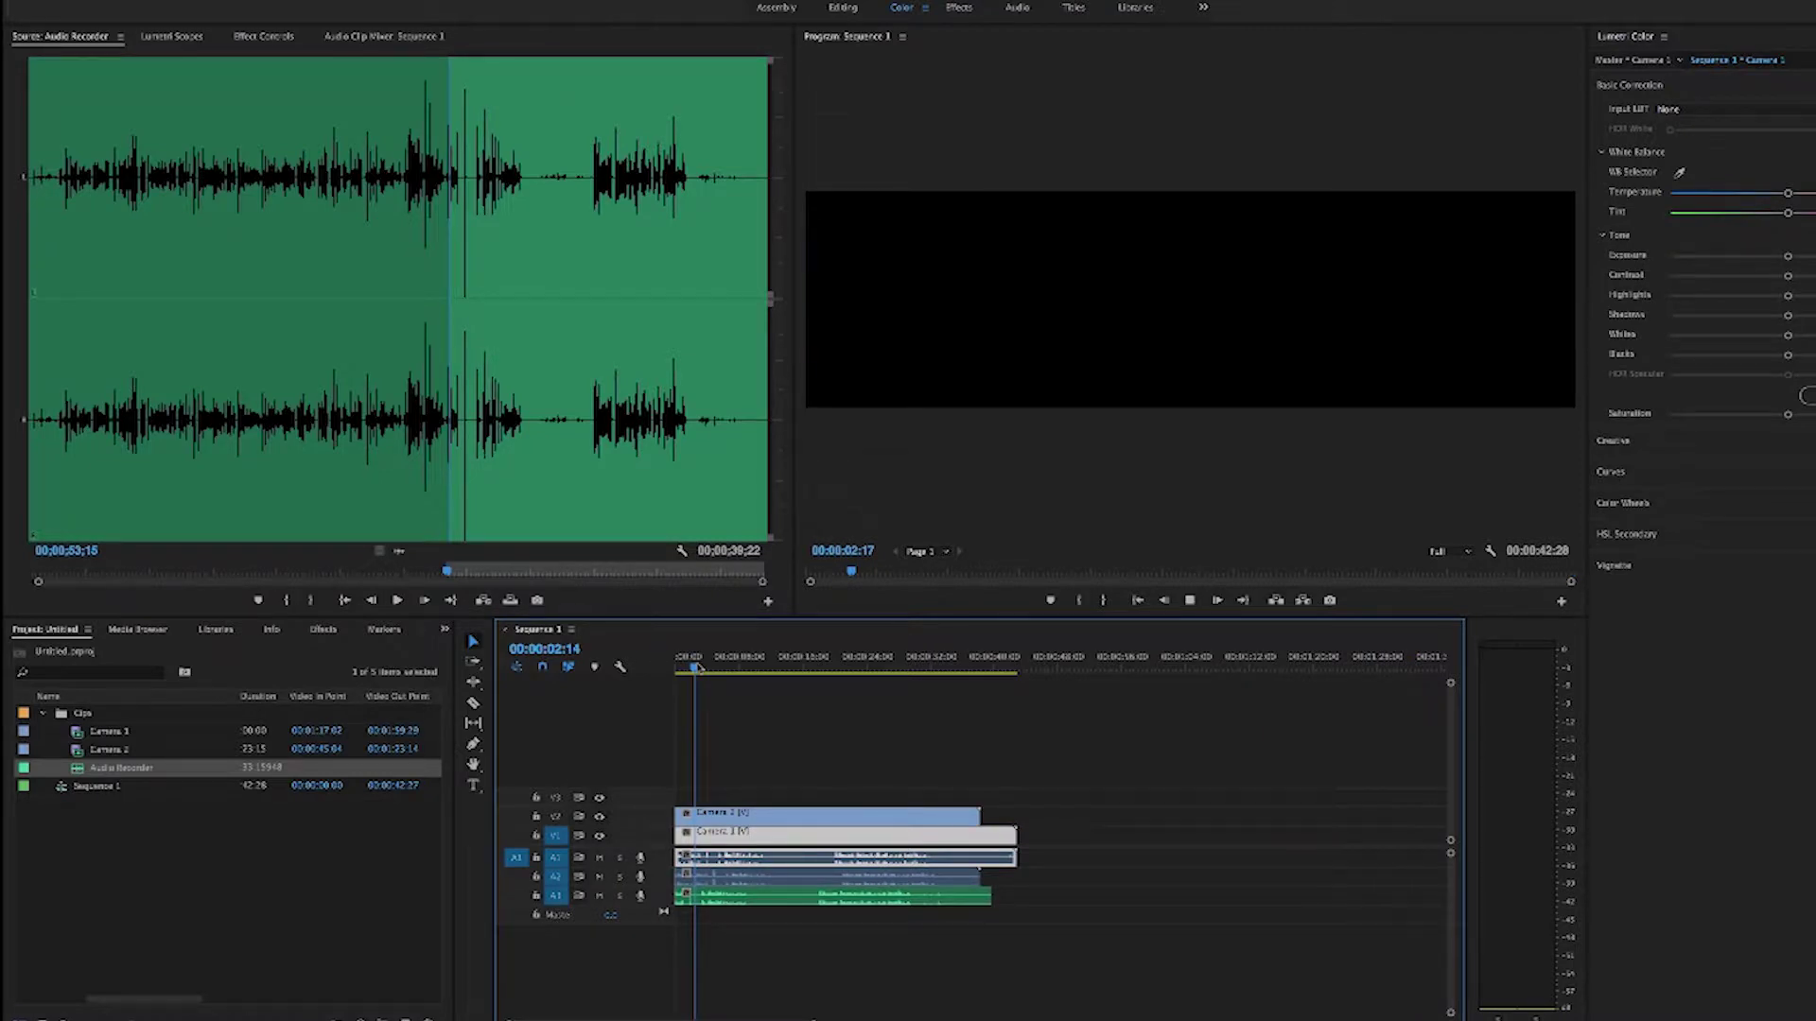
{"action": "key", "text": "space"}
{"action": "key", "text": "space"}
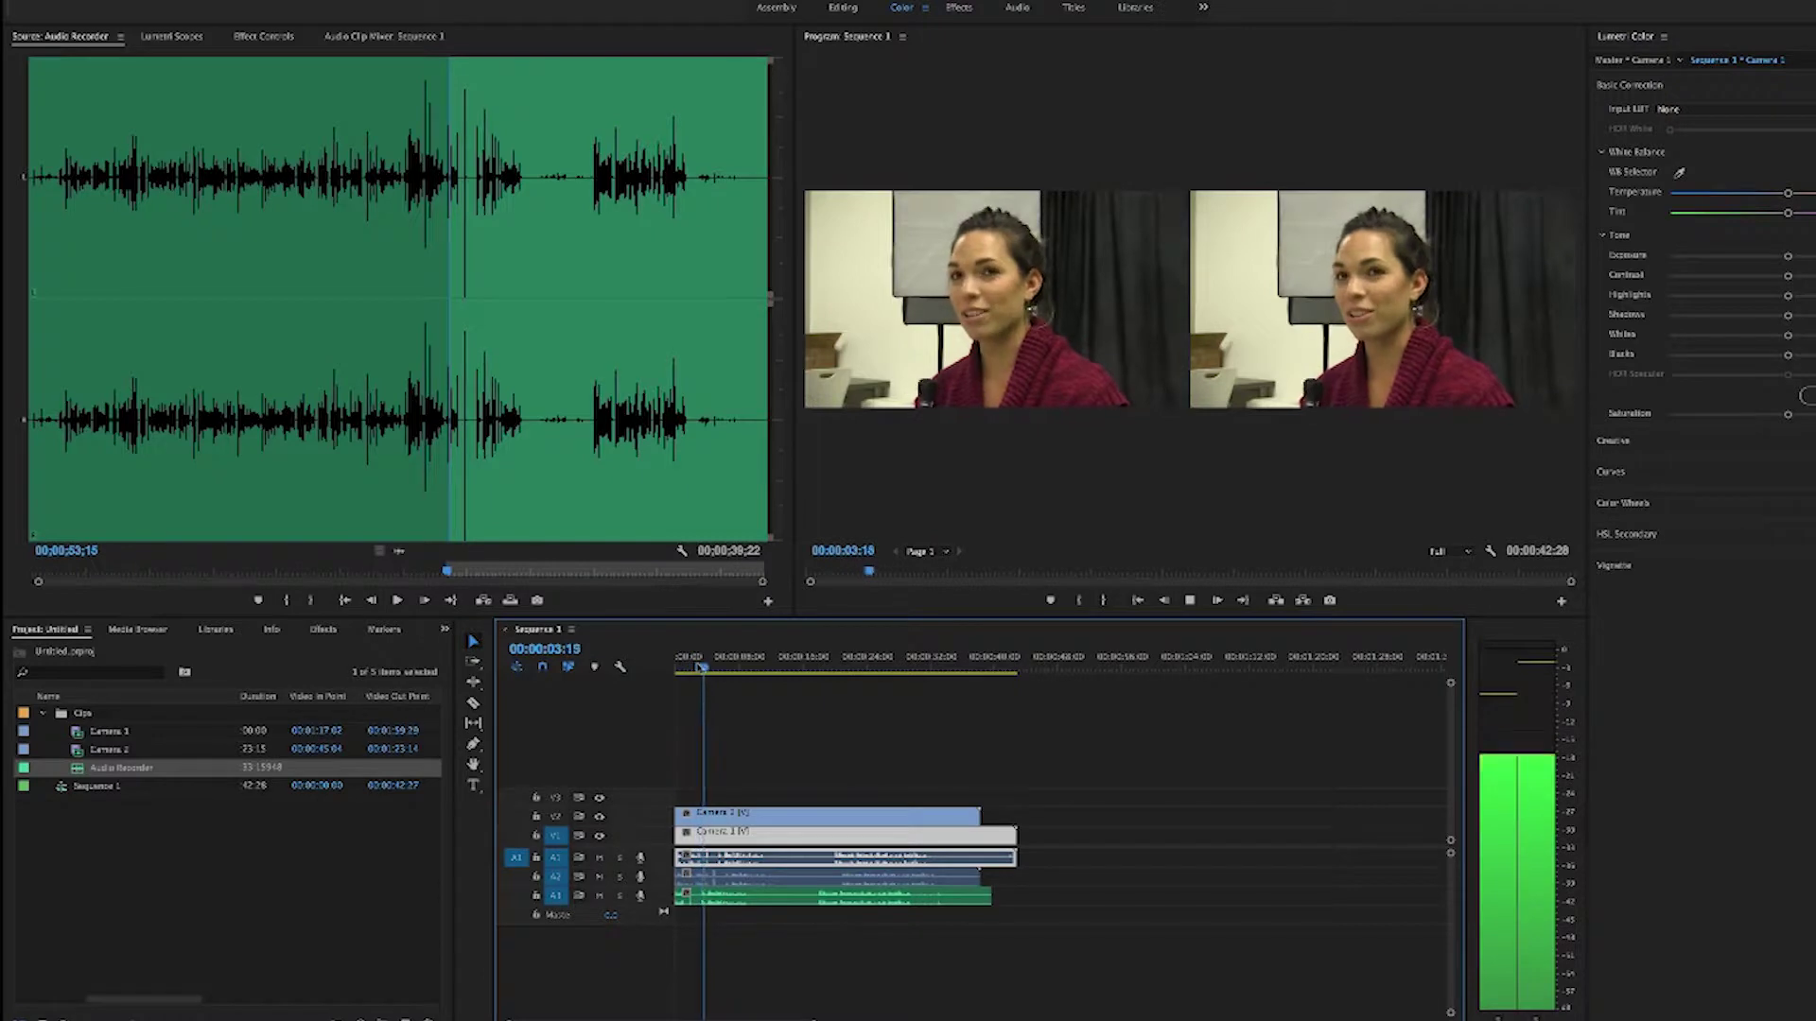
{"action": "key", "text": "space"}
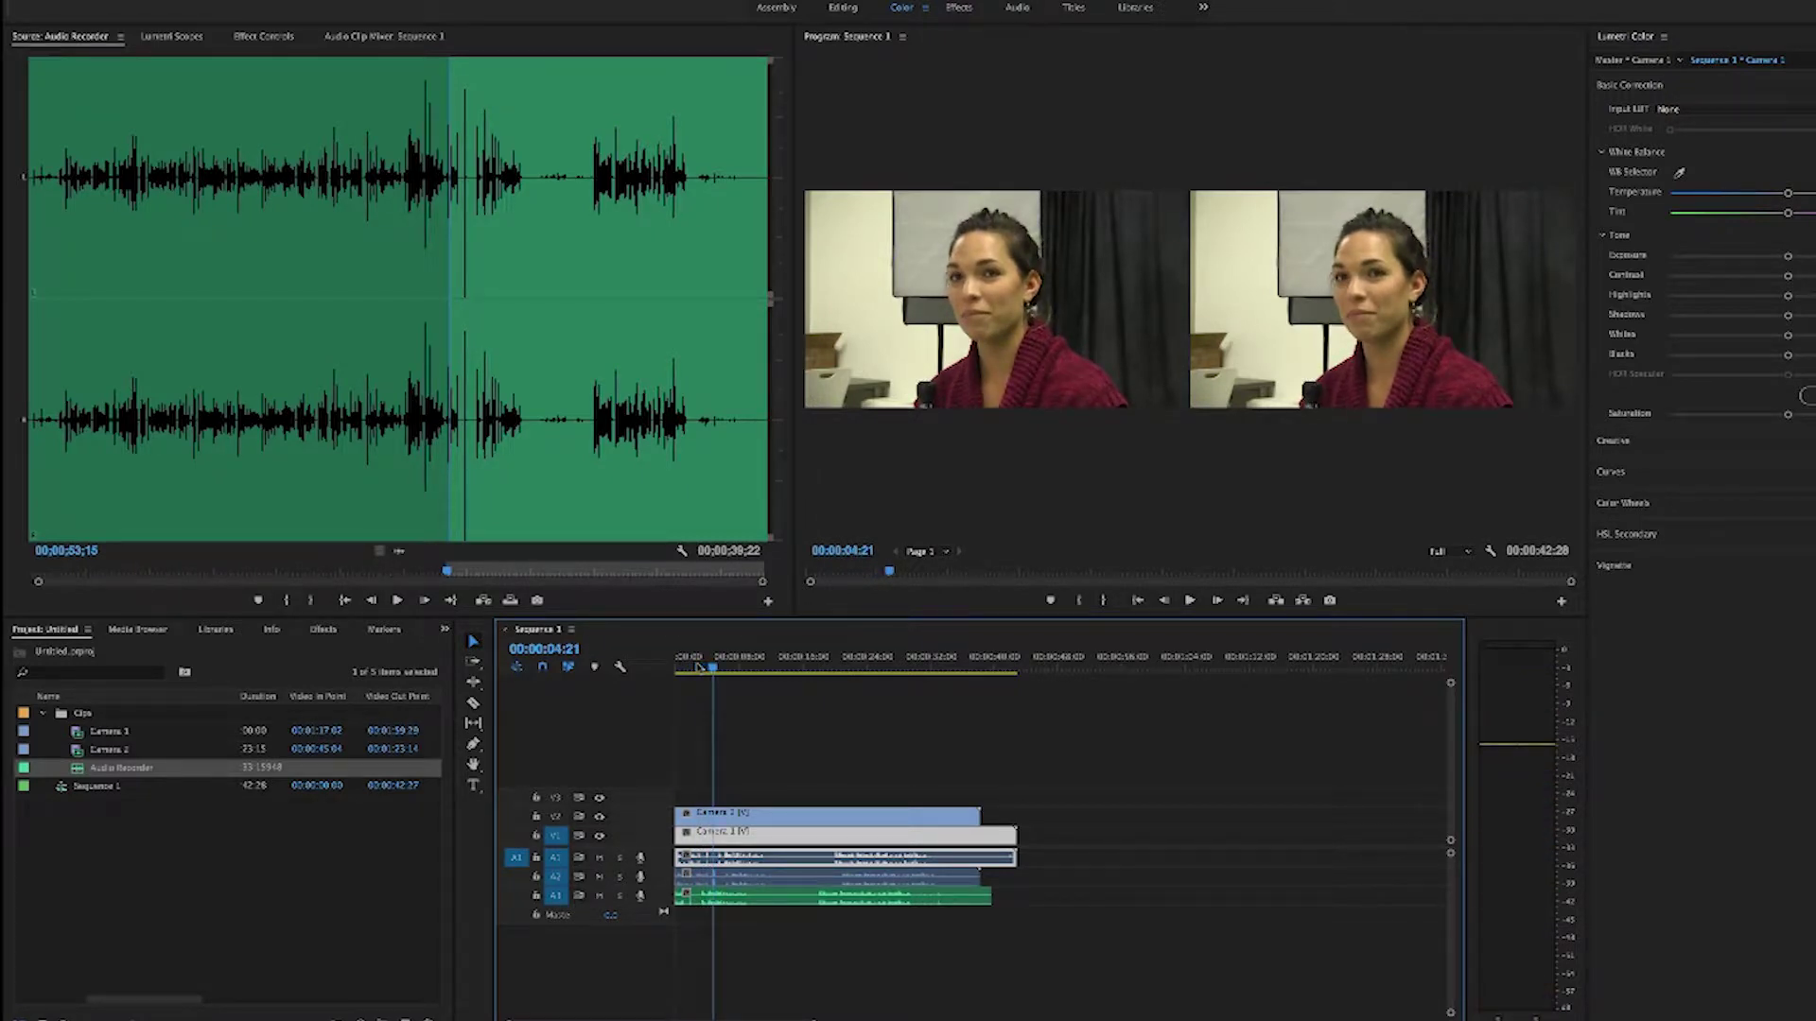
{"action": "left_click", "coordinate": [802, 728]}
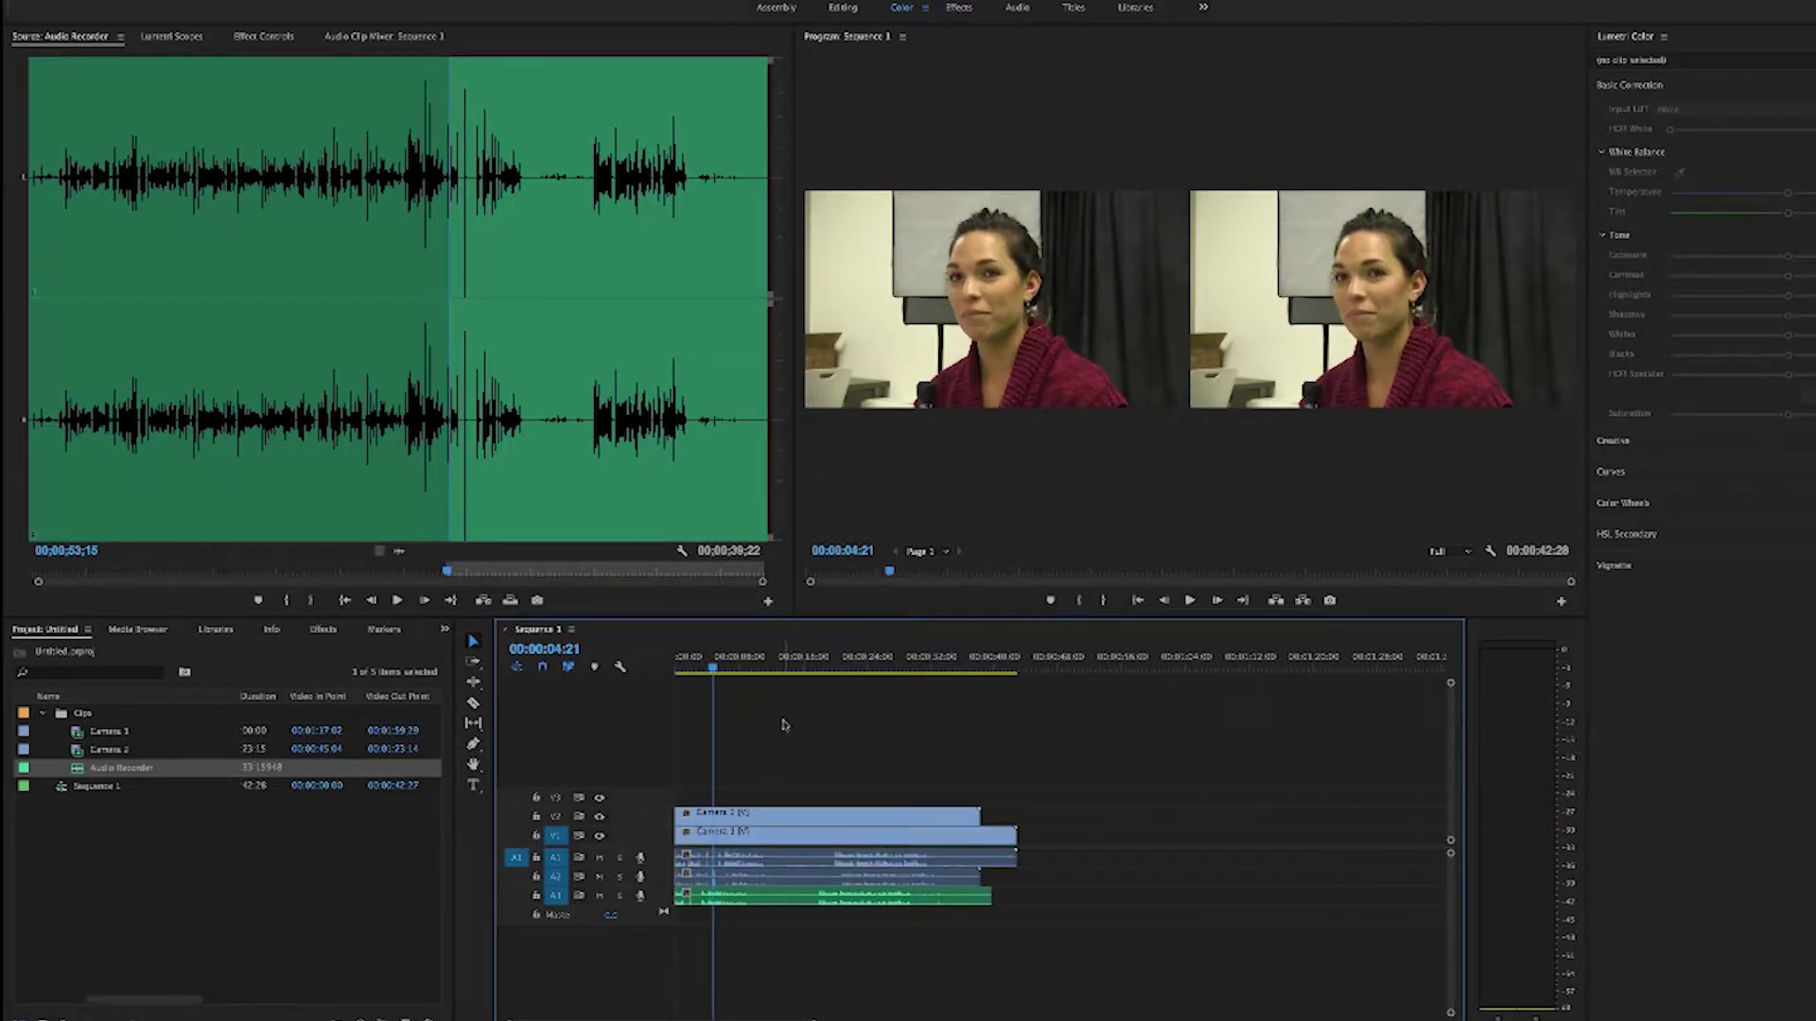
Solo audio track A1, locate the start of its sync spike, and cut the Camera 1 clip at 00:00:03:27
{"action": "left_click", "coordinate": [620, 859]}
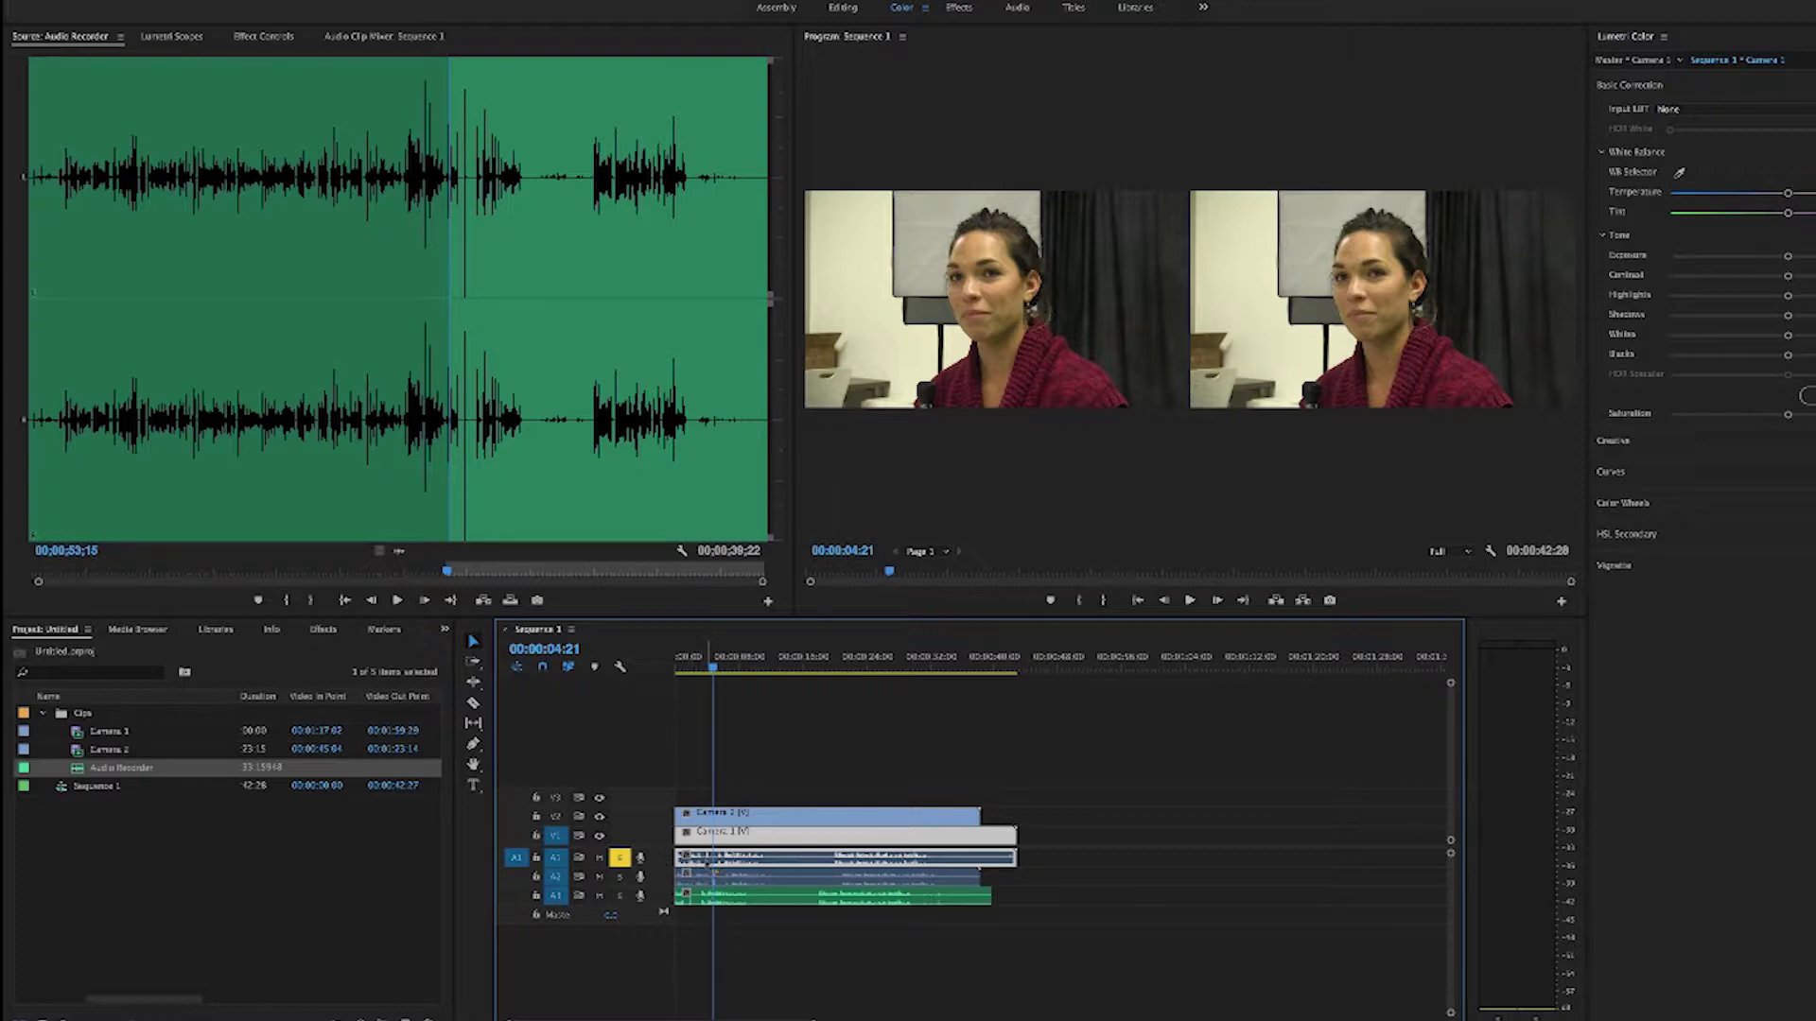
{"action": "key", "text": "equal"}
{"action": "key", "text": "equal"}
{"action": "left_click_drag", "start_coordinate": [711, 664], "coordinate": [915, 667]}
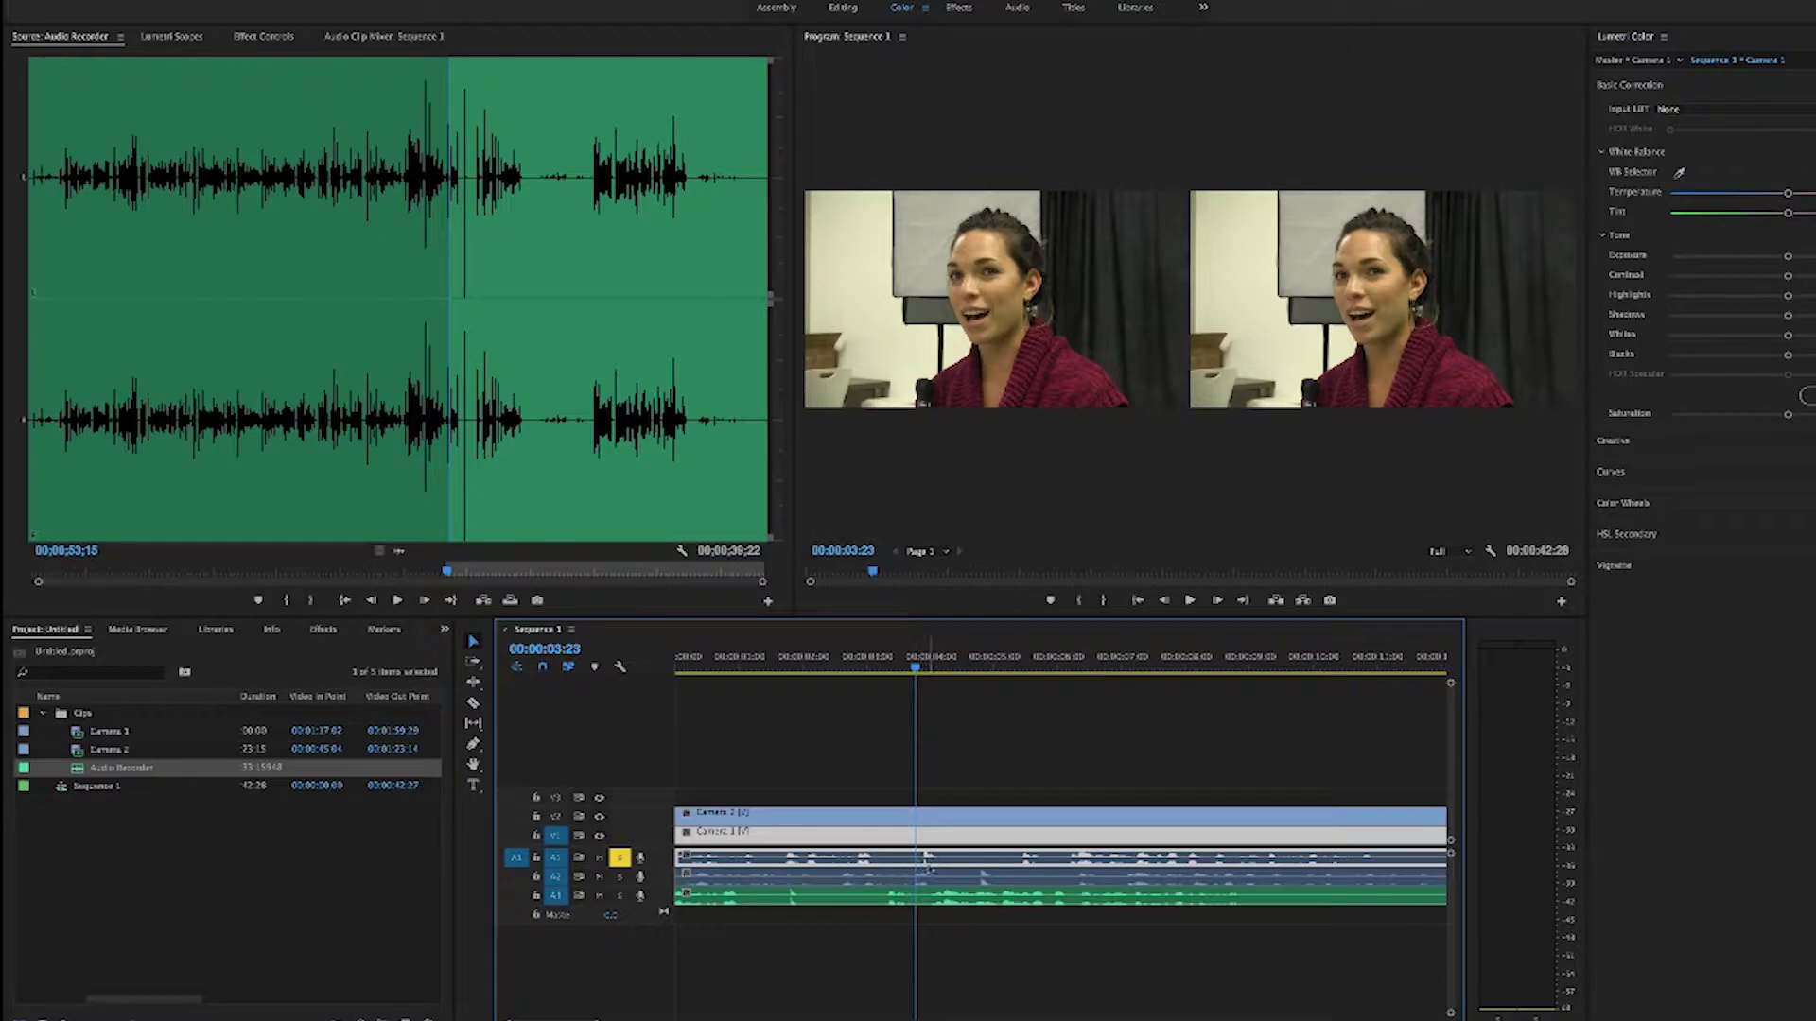
{"action": "left_click_drag", "start_coordinate": [916, 668], "coordinate": [921, 669]}
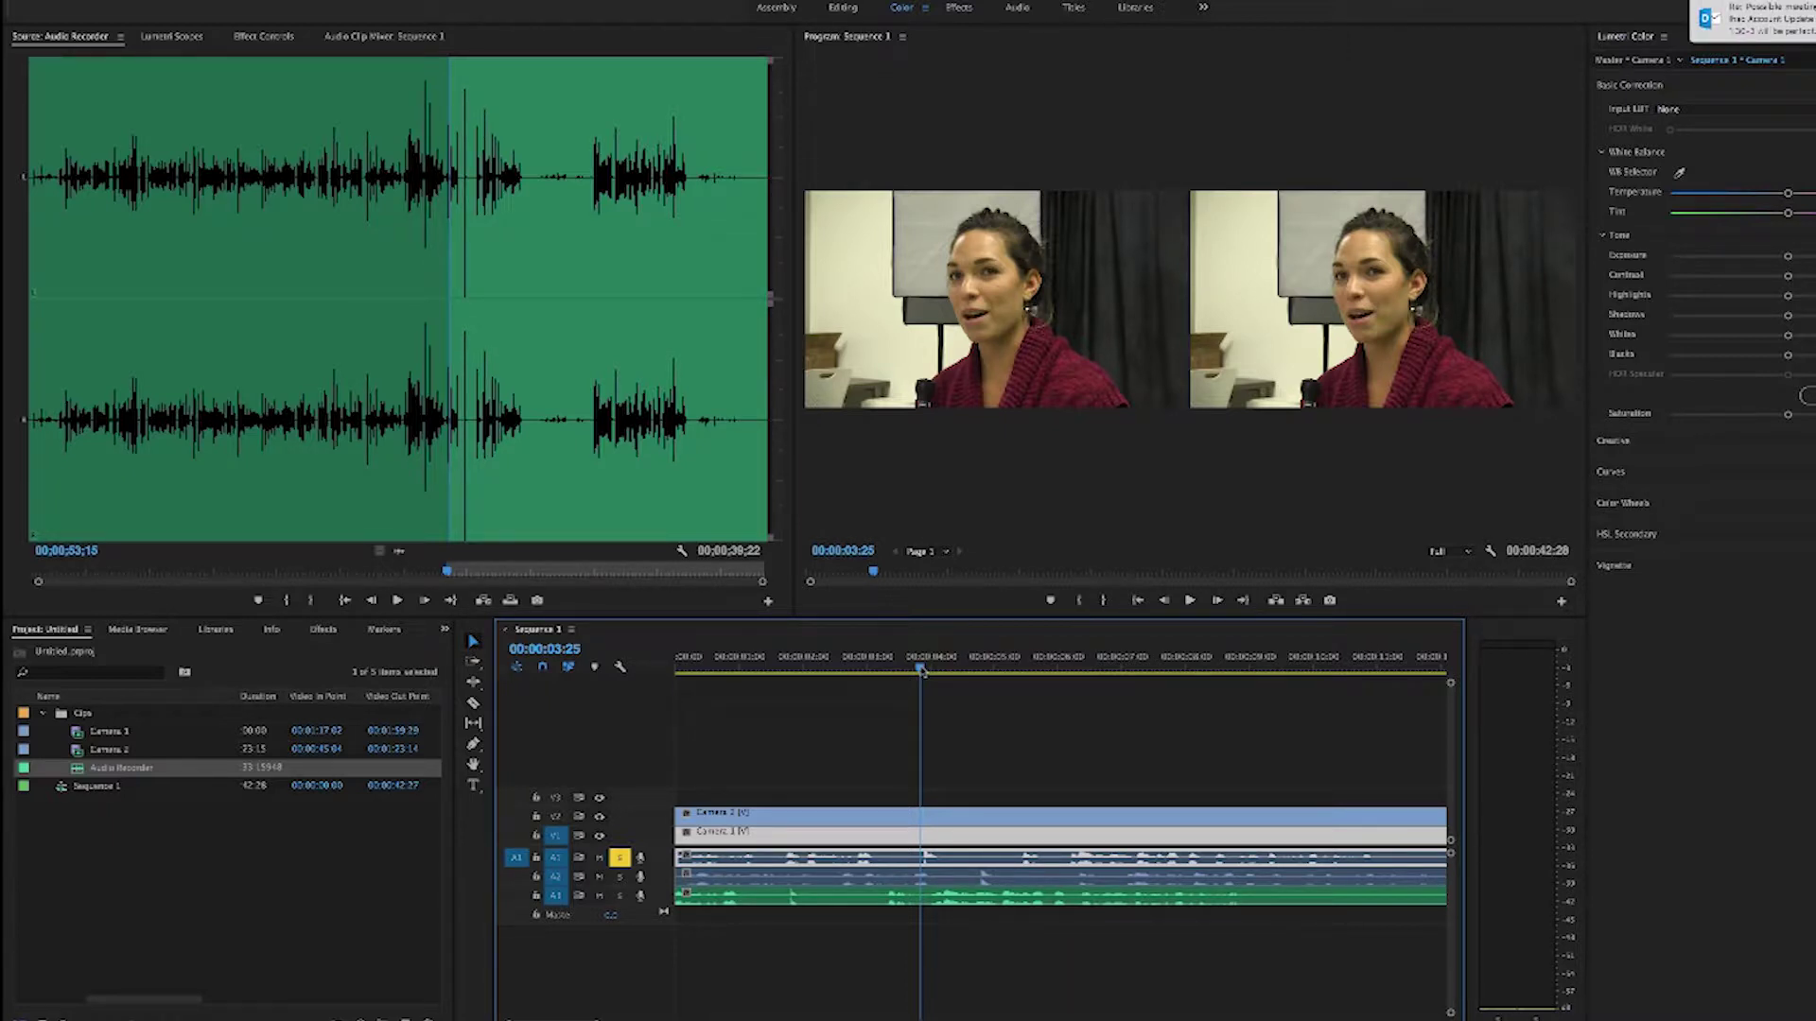
{"action": "left_click_drag", "start_coordinate": [920, 669], "coordinate": [923, 669]}
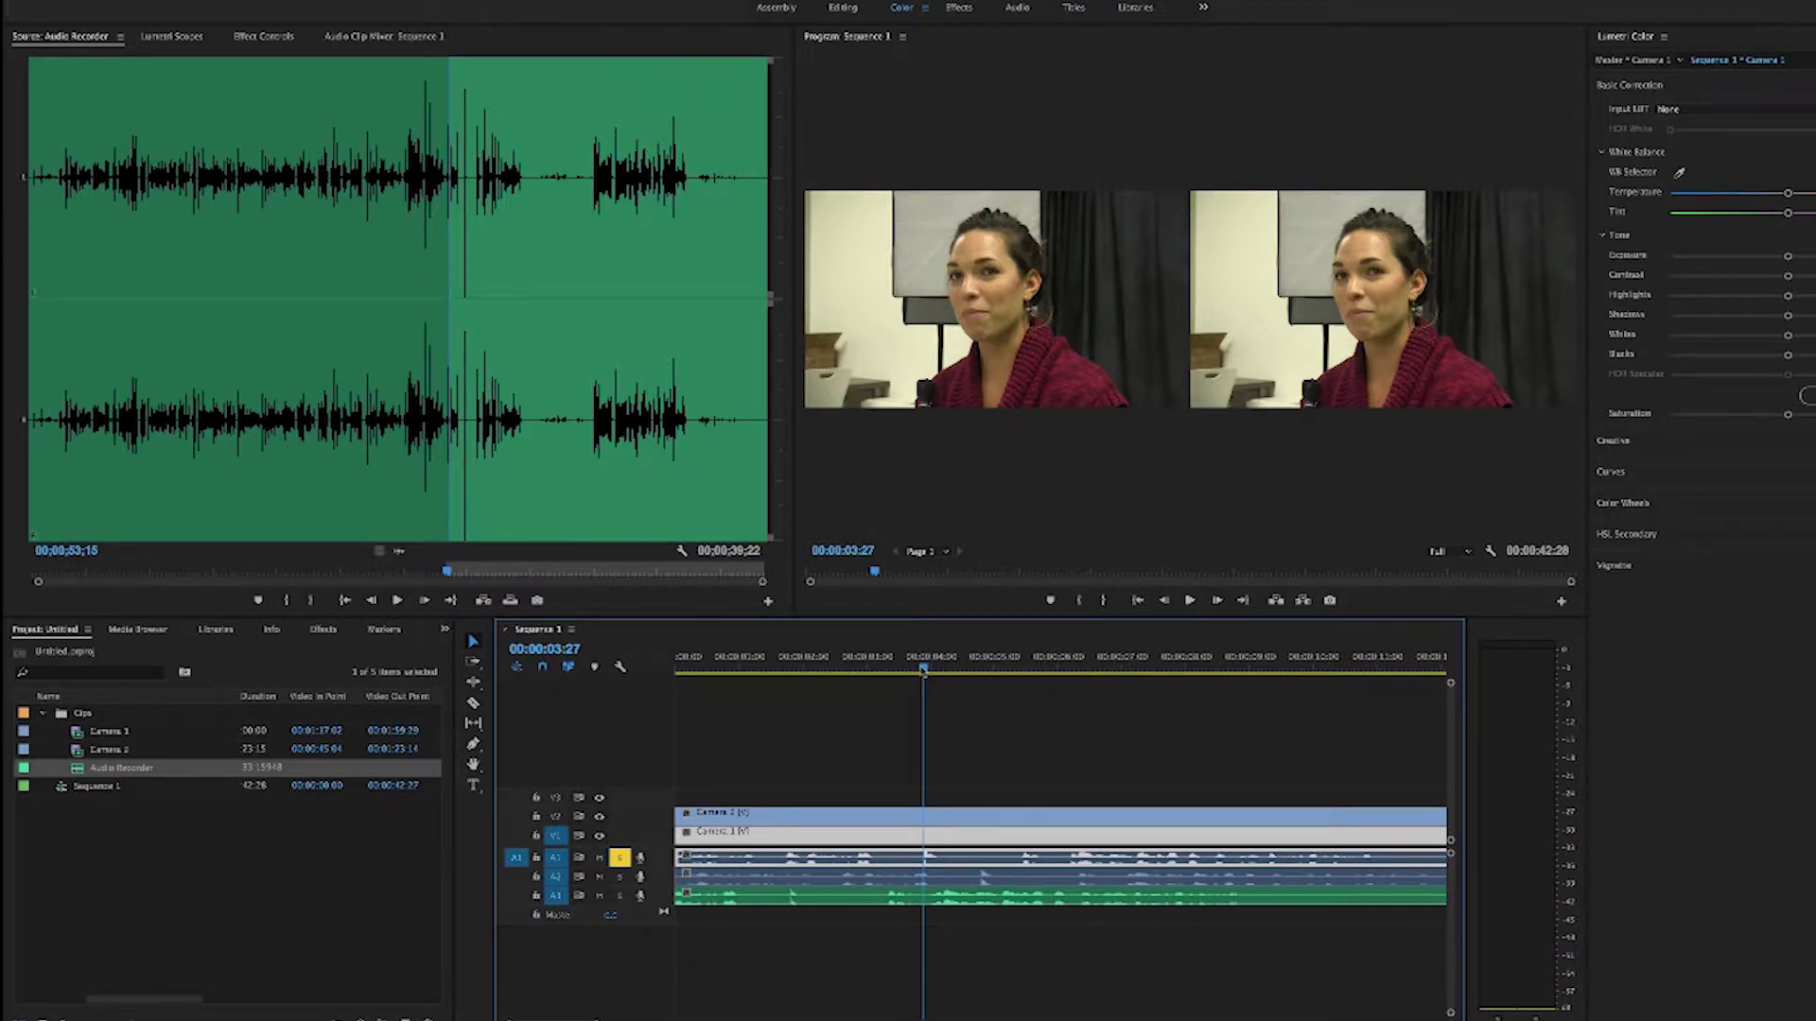
{"action": "left_click_drag", "start_coordinate": [923, 670], "coordinate": [921, 669]}
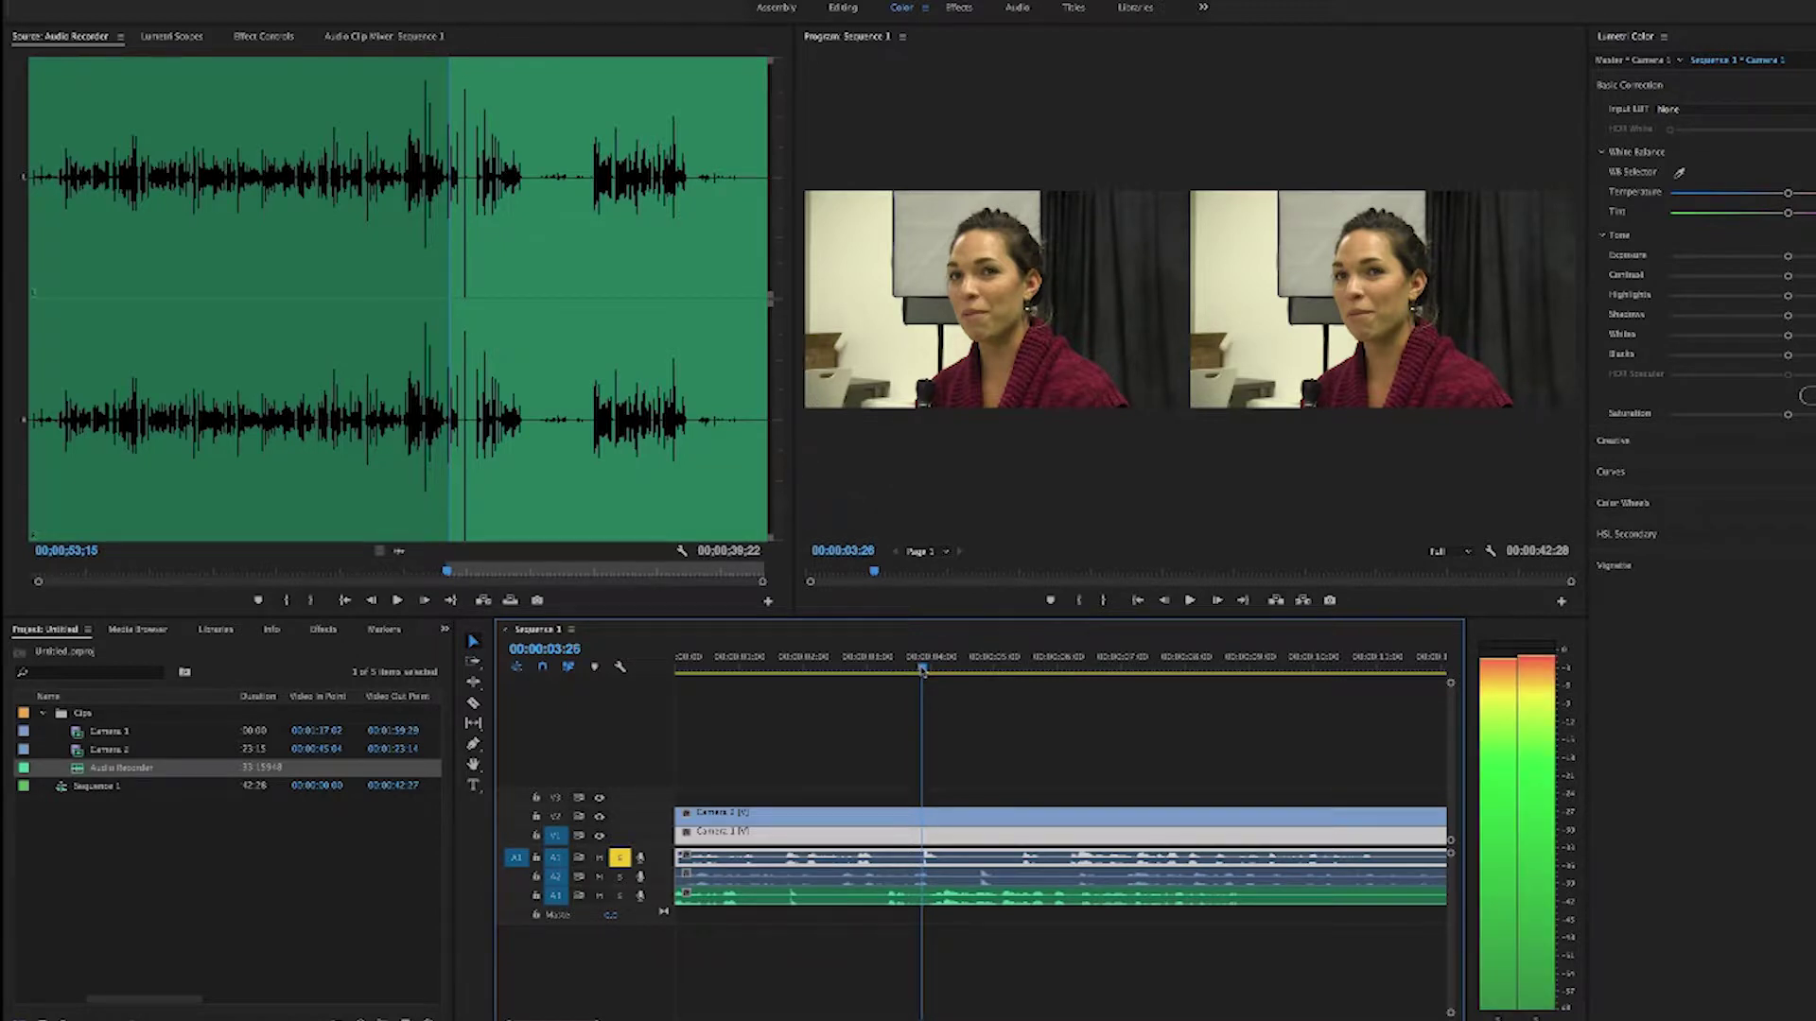
{"action": "left_click_drag", "start_coordinate": [922, 669], "coordinate": [923, 669]}
{"action": "key", "text": "c"}
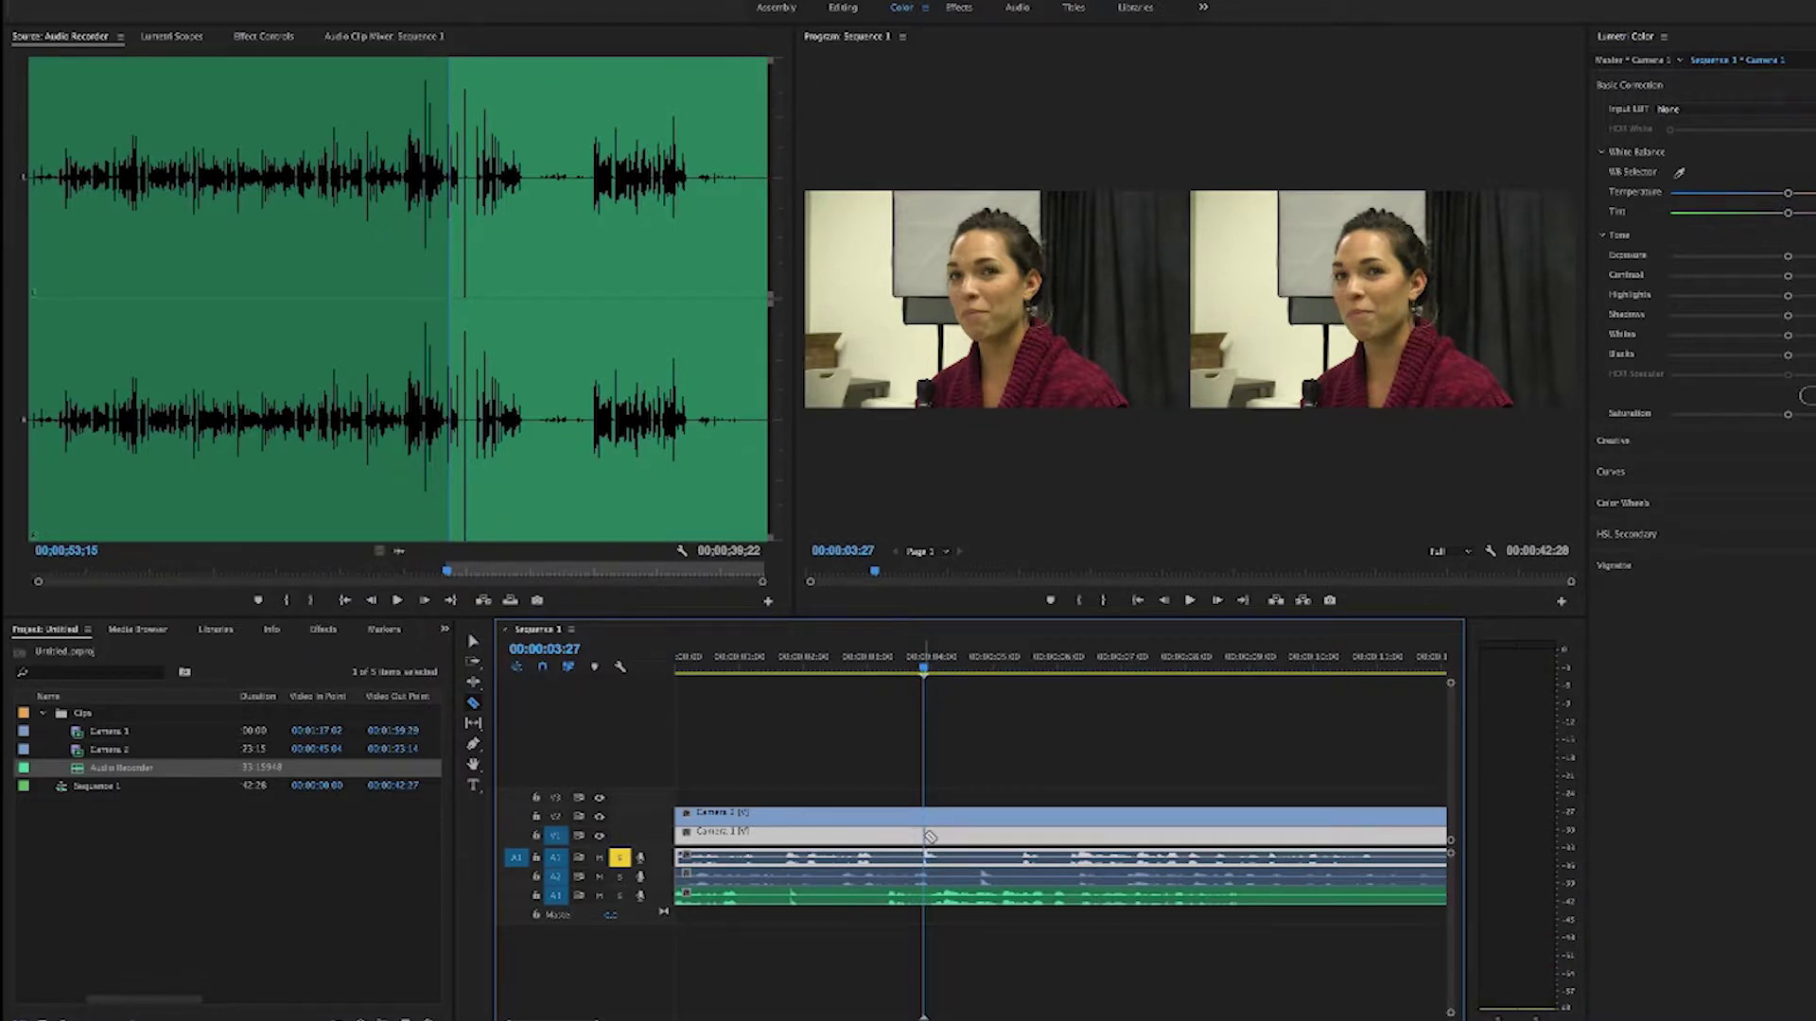
{"action": "left_click", "coordinate": [928, 837]}
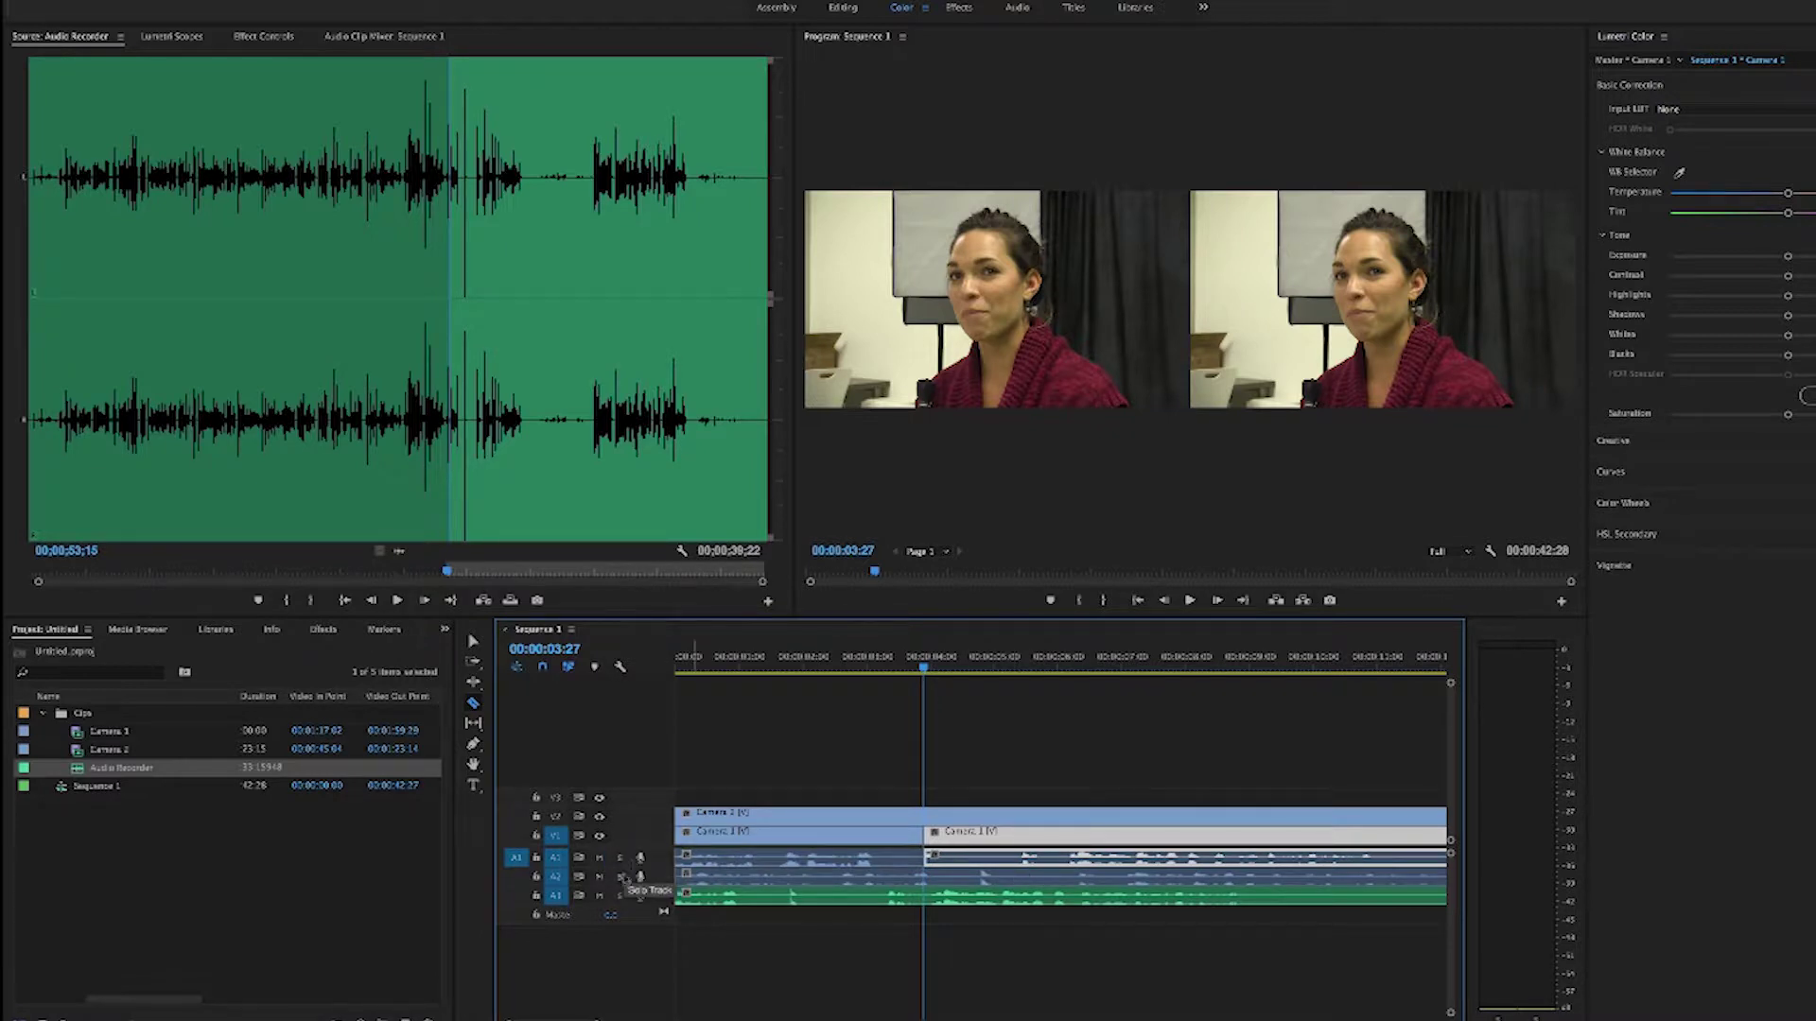
Solo only audio track A2, locate the start of its sync spike, and cut the Camera 2 clip at 00:00:04:23
{"action": "left_click", "coordinate": [619, 878]}
{"action": "key", "text": "minus"}
{"action": "left_click", "coordinate": [815, 670]}
{"action": "left_click_drag", "start_coordinate": [815, 669], "coordinate": [824, 669]}
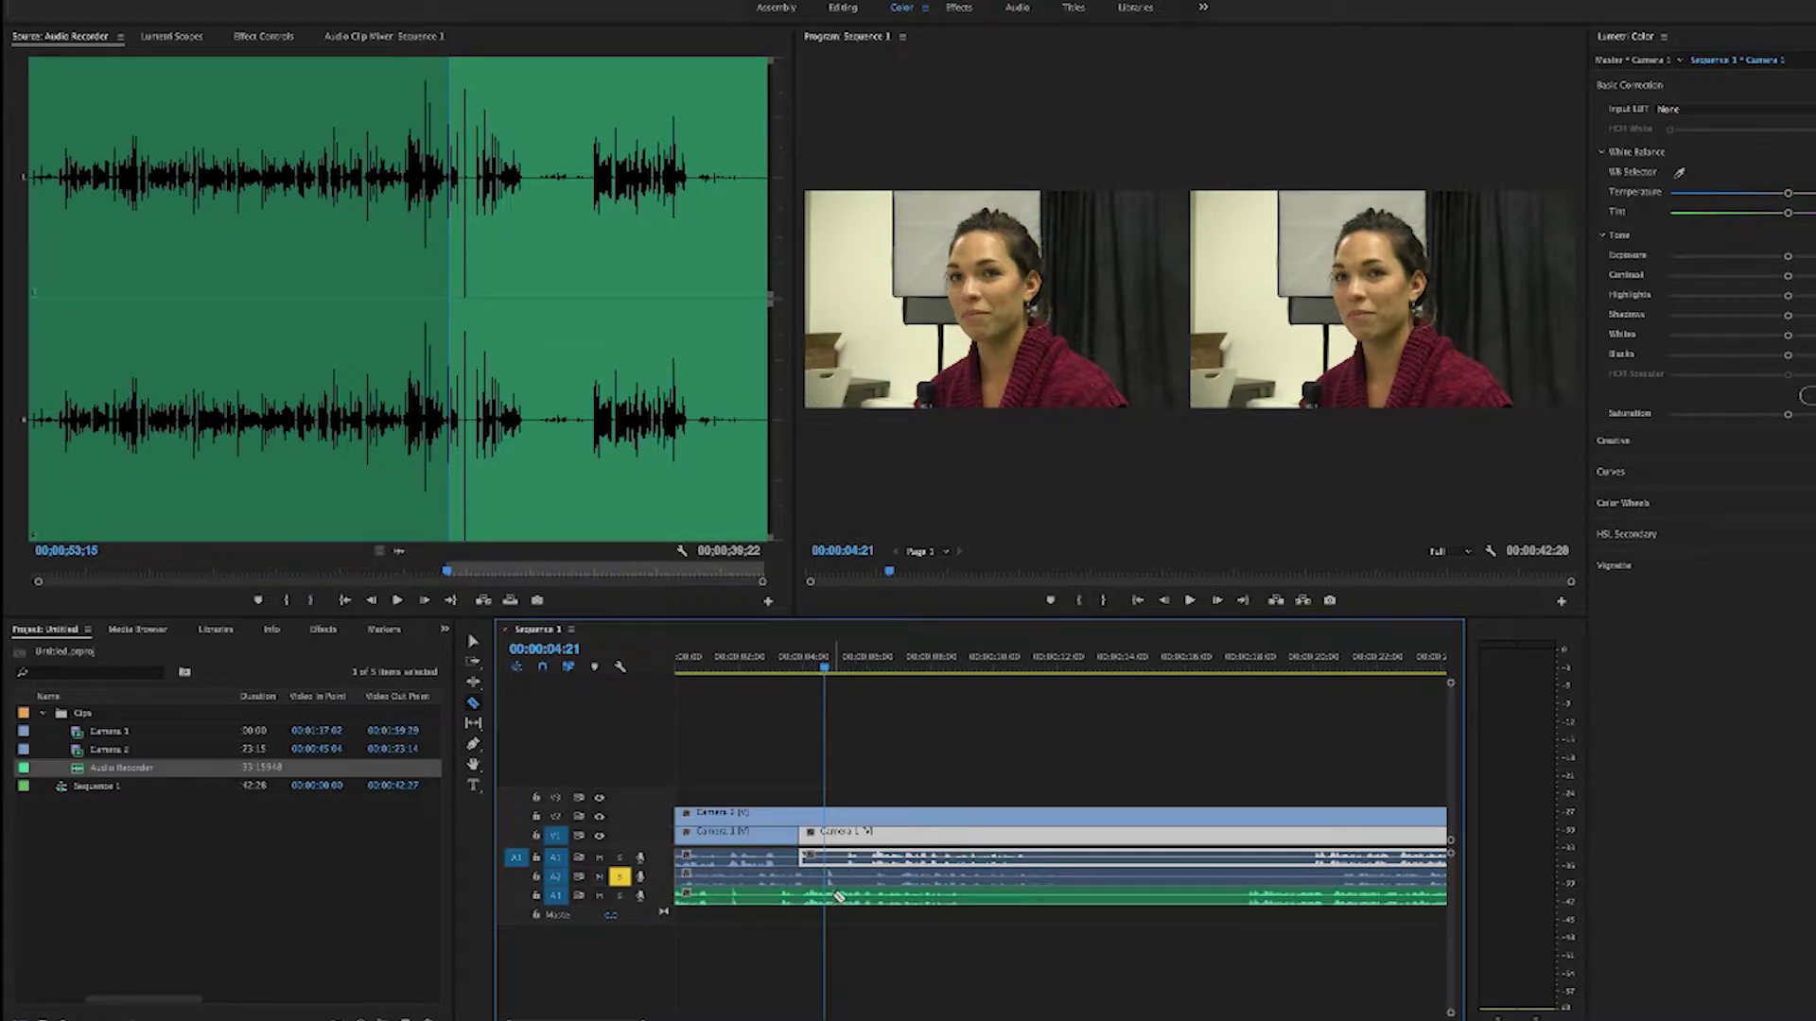
{"action": "key", "text": "equal"}
{"action": "key", "text": "equal"}
{"action": "key", "text": "equal"}
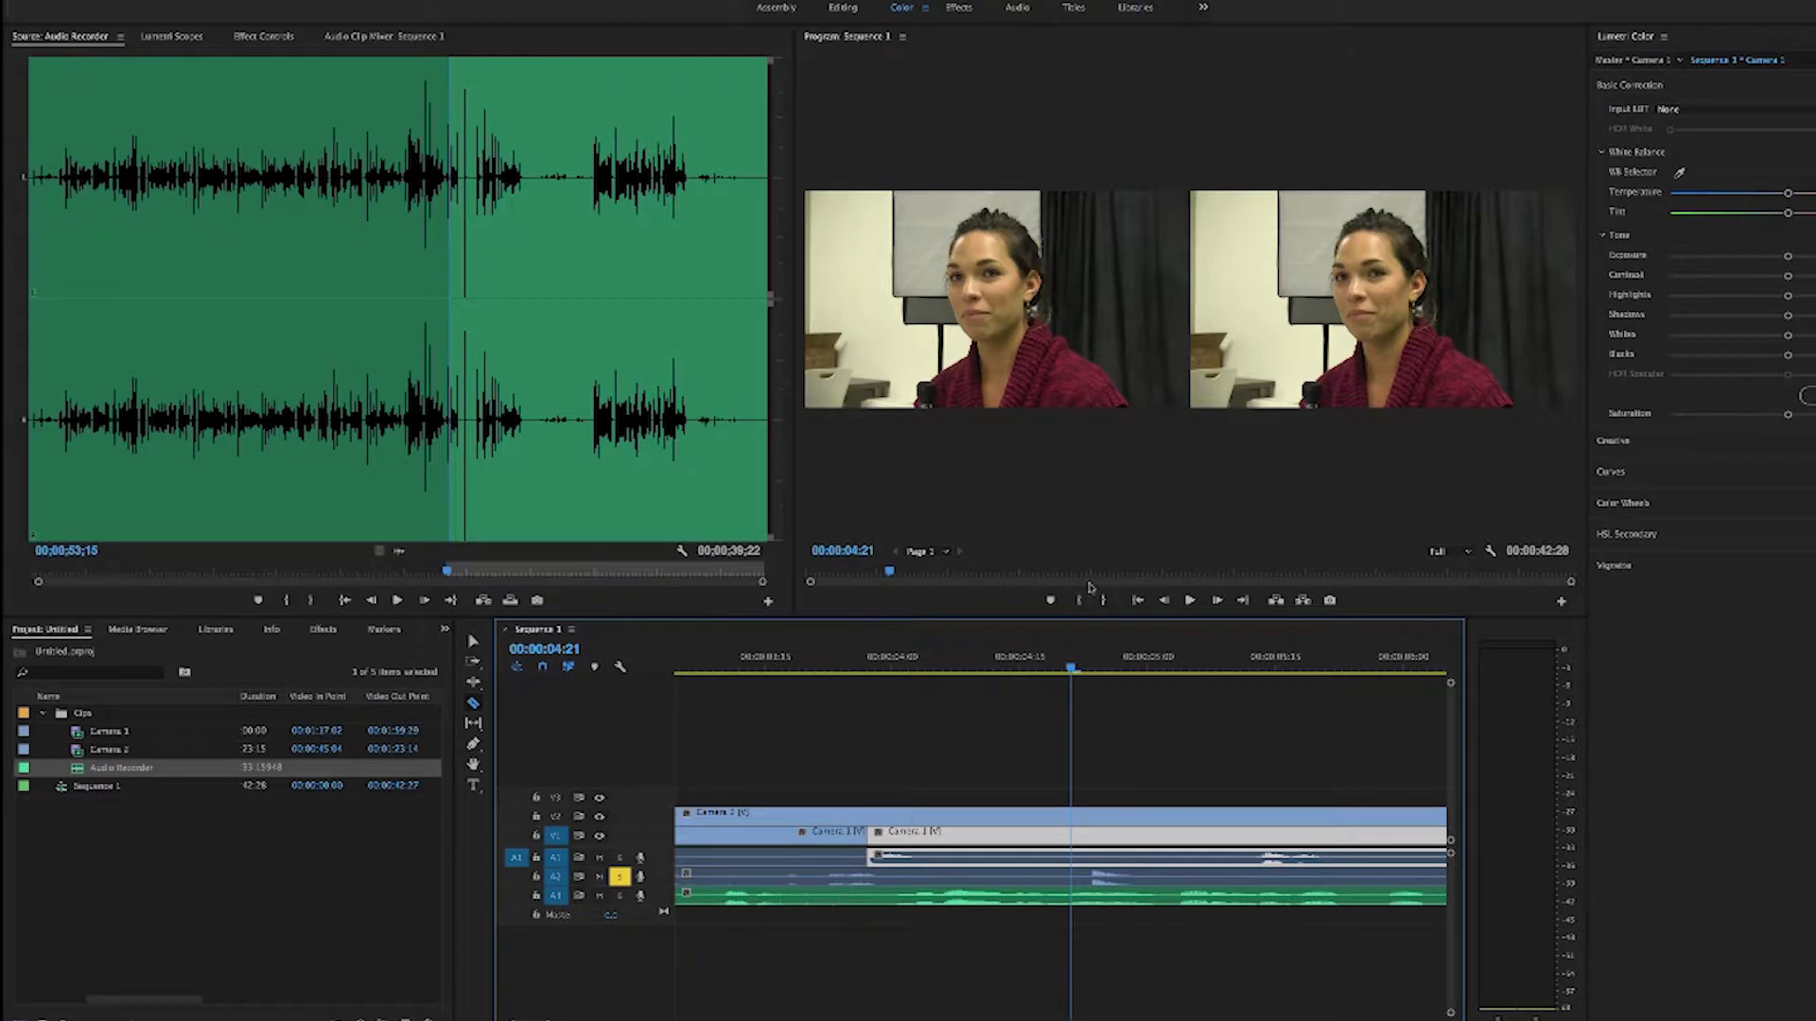
{"action": "left_click_drag", "start_coordinate": [1069, 668], "coordinate": [1079, 668]}
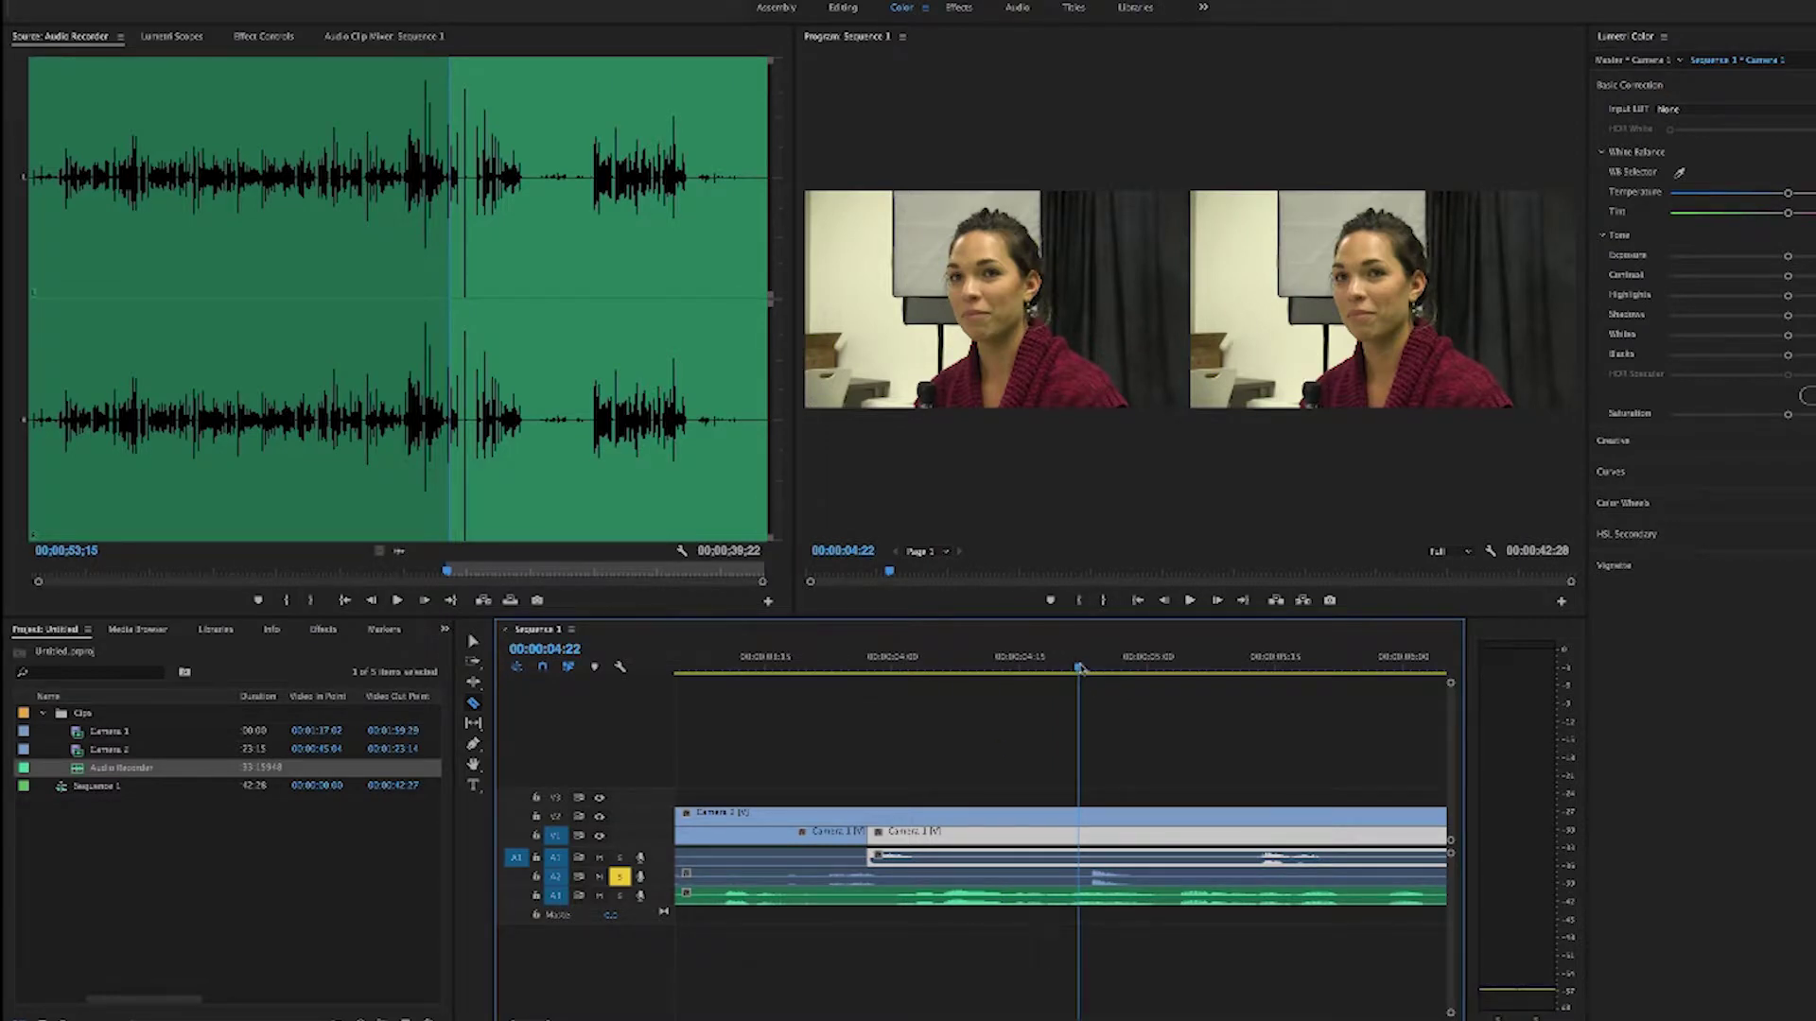
{"action": "left_click_drag", "start_coordinate": [1078, 668], "coordinate": [1086, 668]}
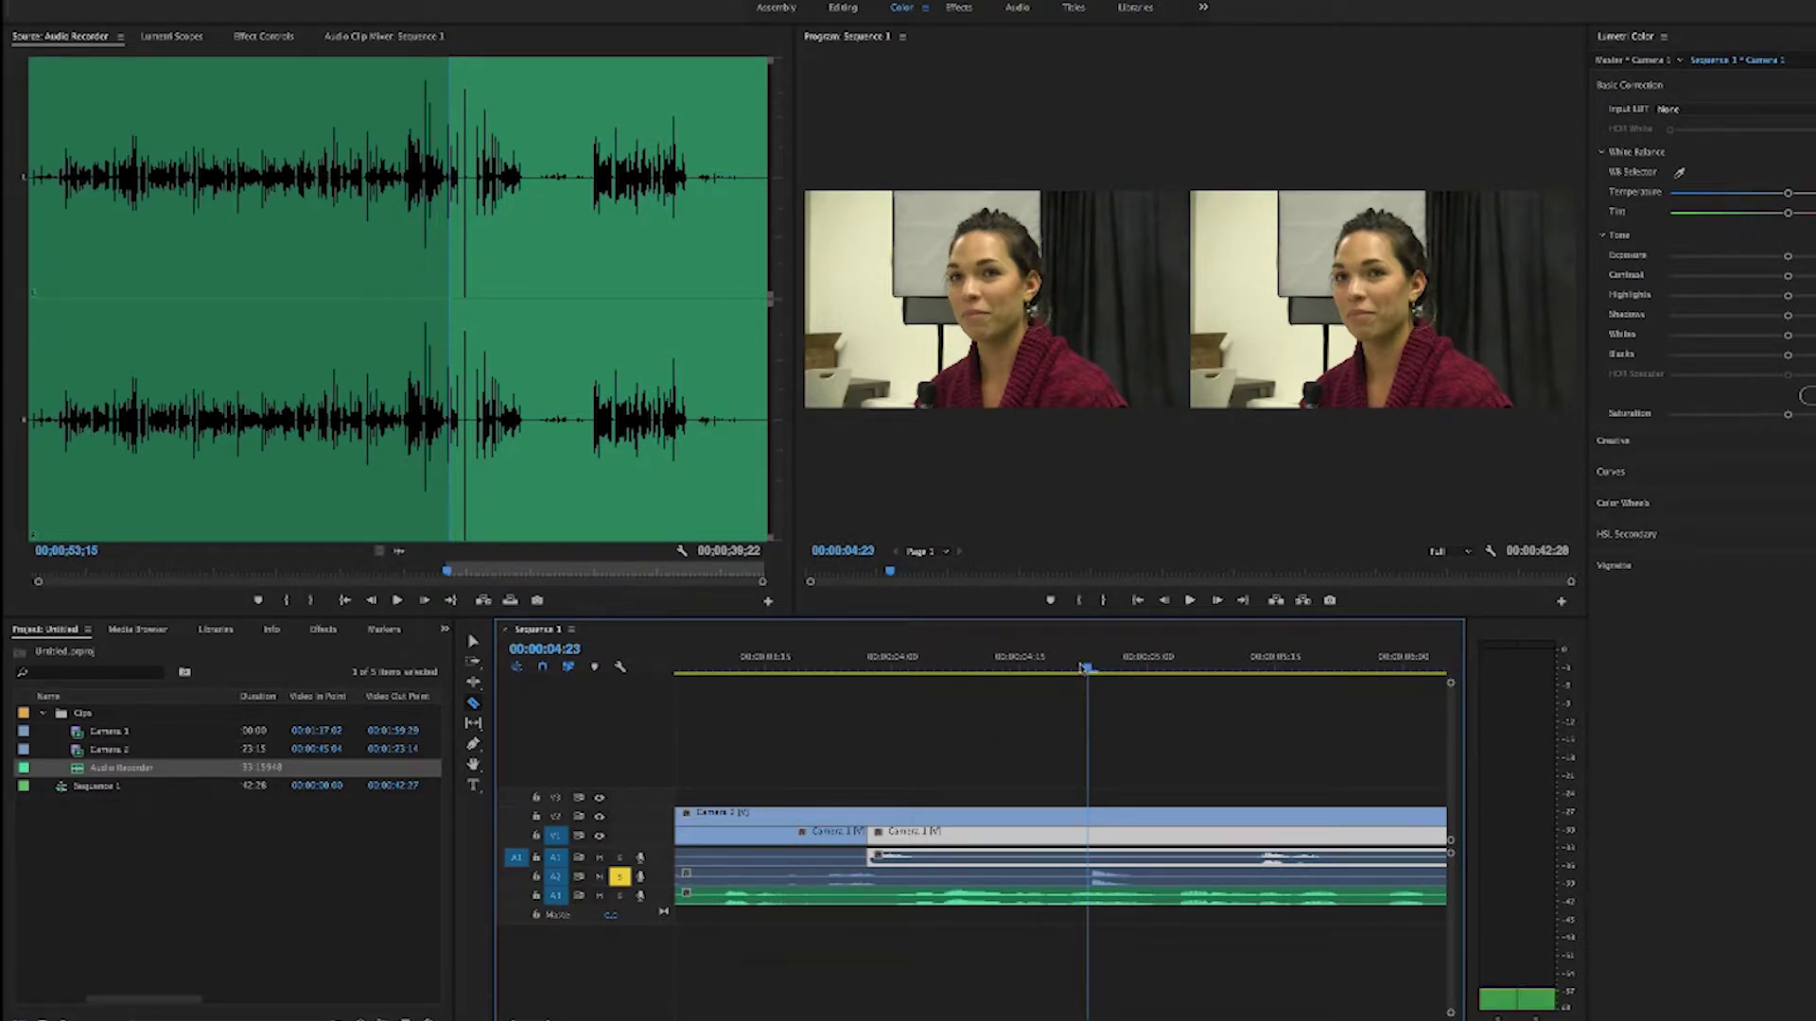
{"action": "left_click_drag", "start_coordinate": [1085, 667], "coordinate": [1088, 668]}
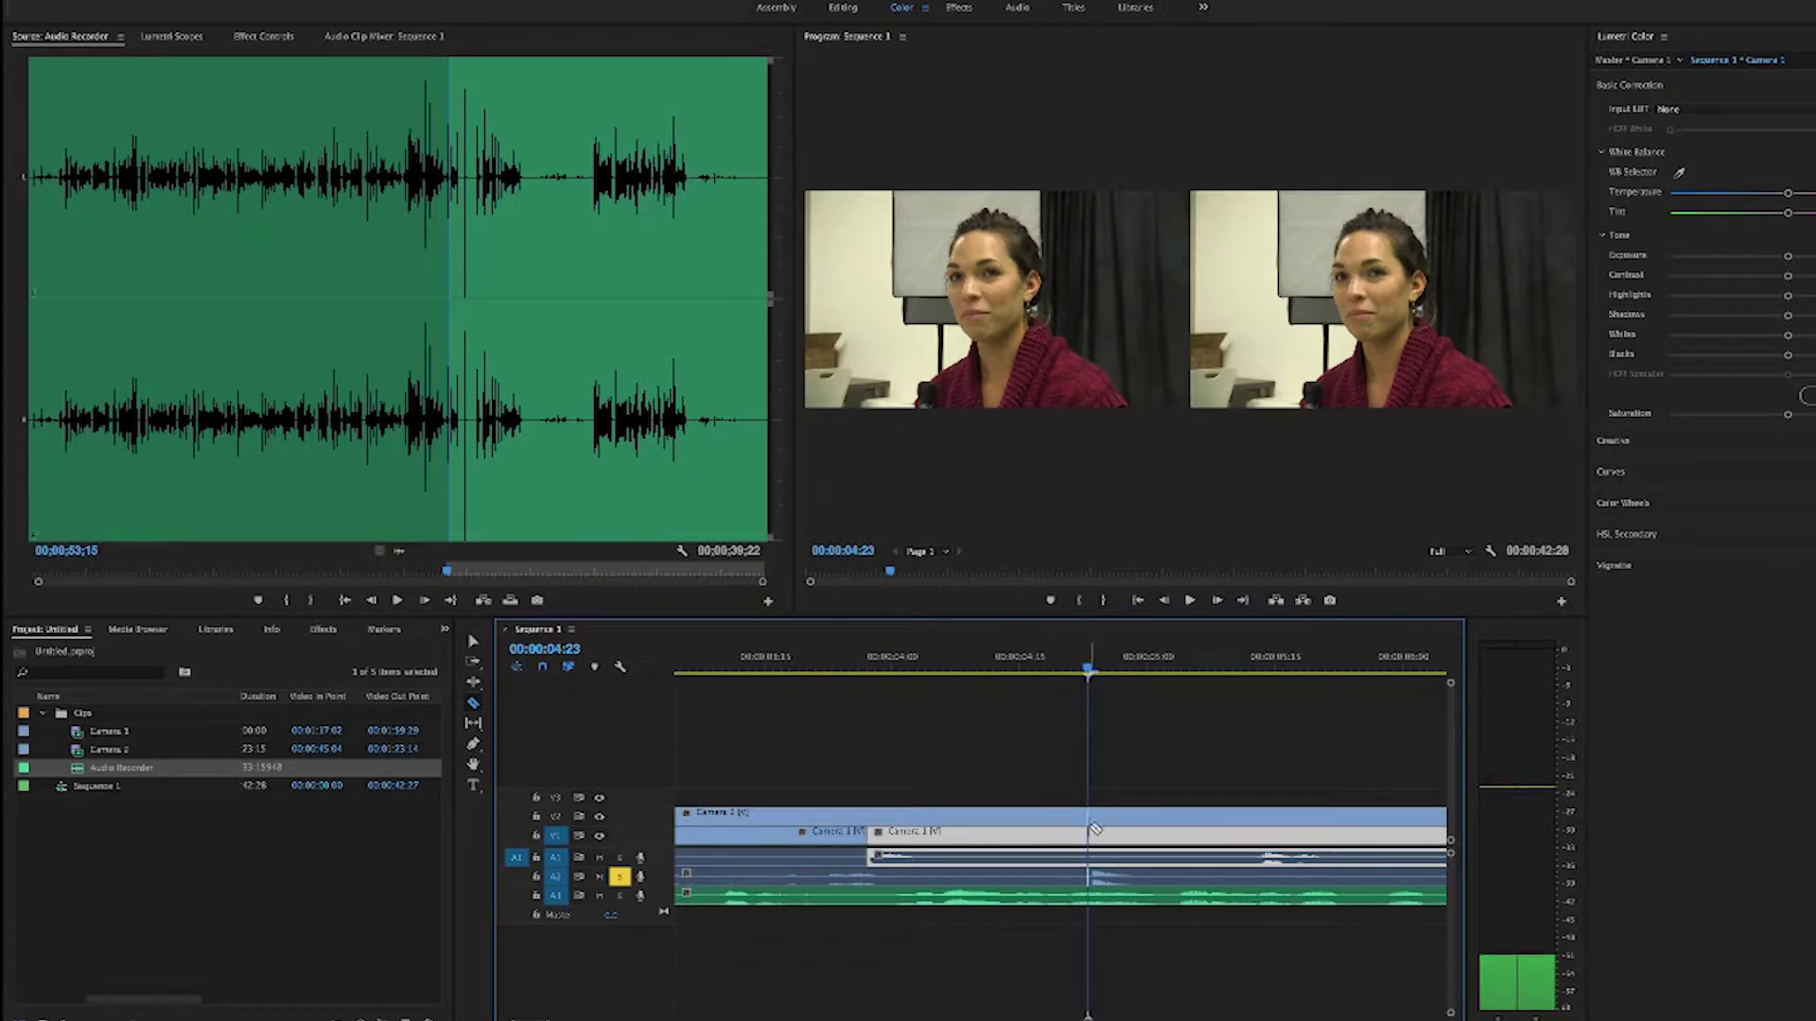
{"action": "left_click", "coordinate": [1089, 877]}
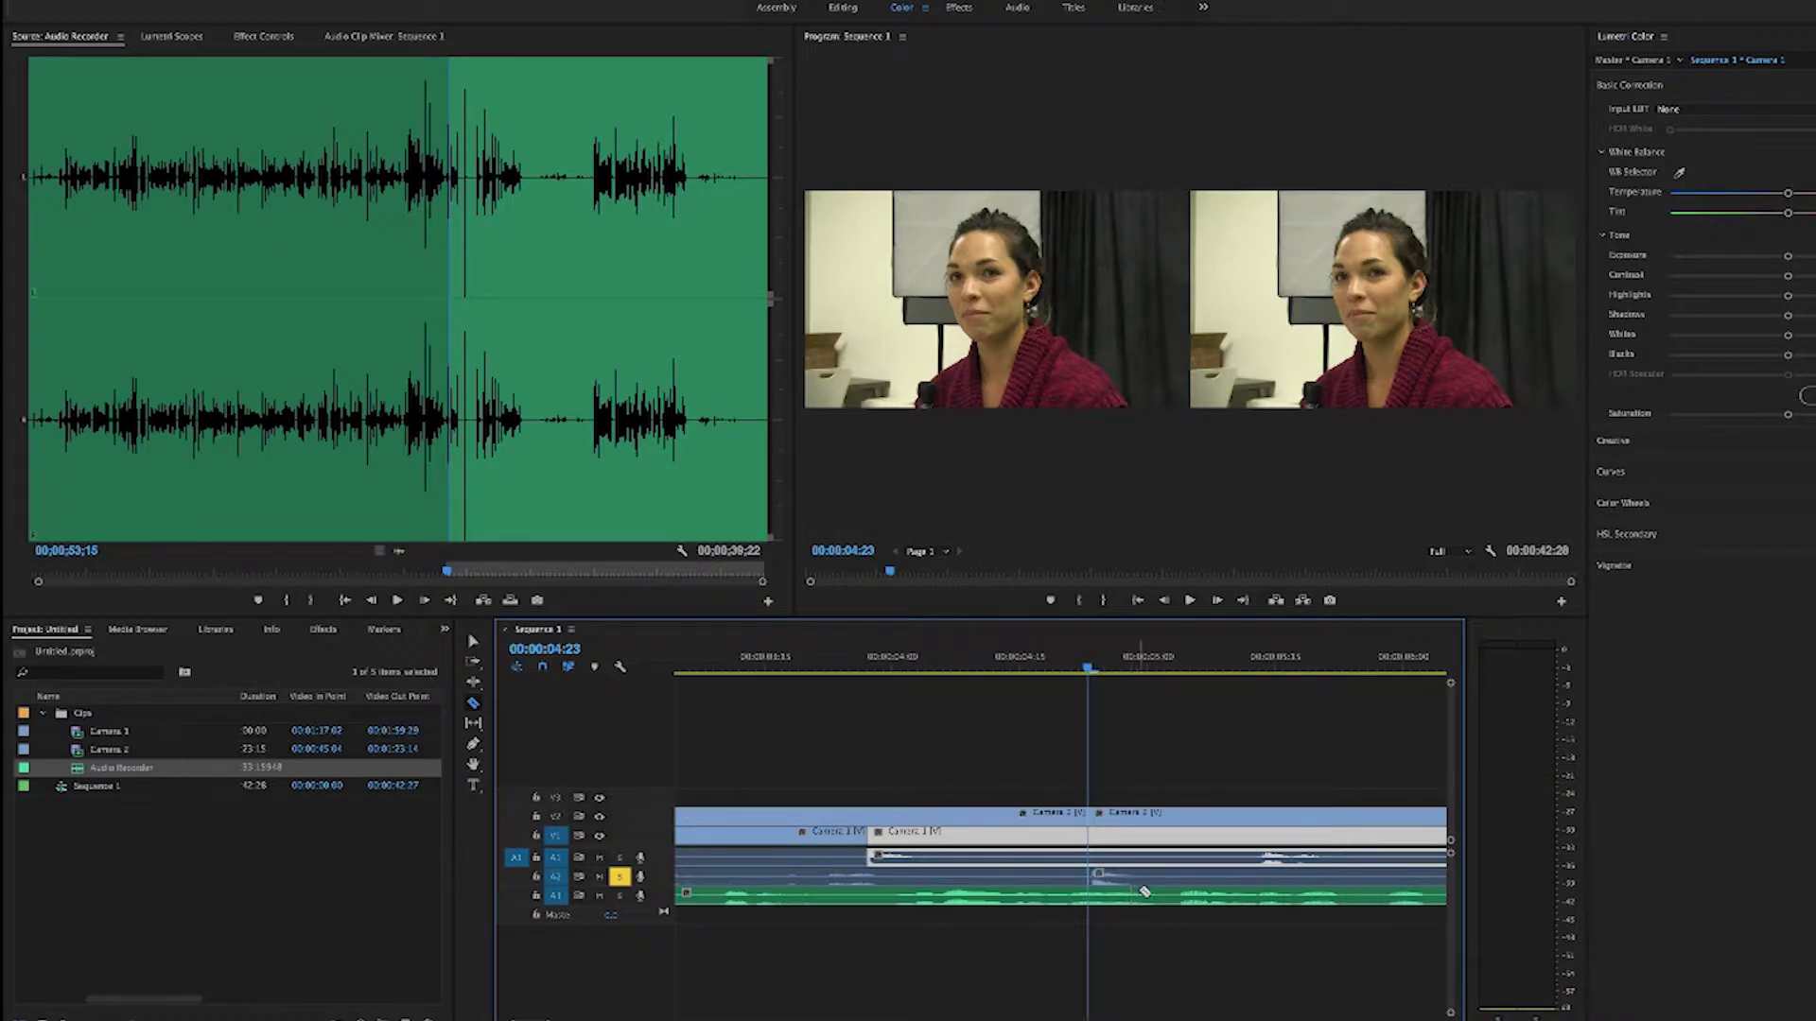
Solo only audio track A3, cut the Audio Recorder clip at its sync spike at 00:00:01:24, and turn the solo off
{"action": "left_click", "coordinate": [619, 877]}
{"action": "left_click", "coordinate": [619, 896]}
{"action": "key", "text": "minus"}
{"action": "key", "text": "minus"}
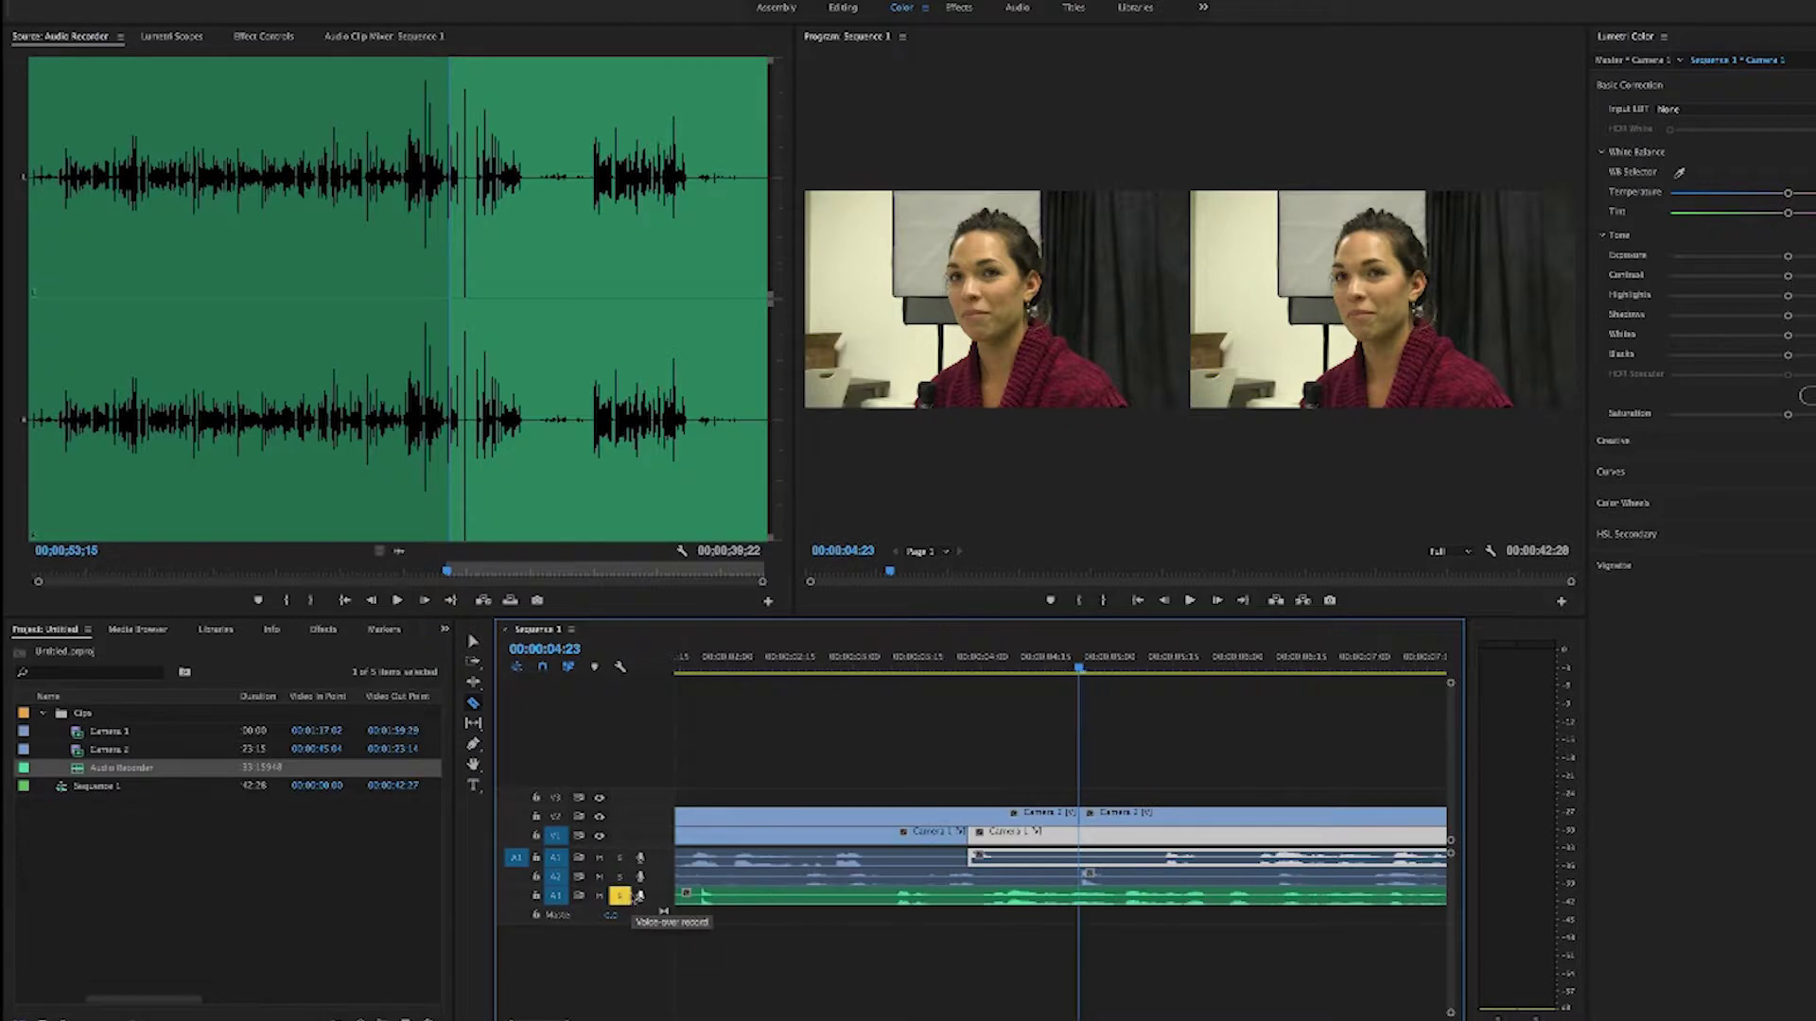
{"action": "left_click", "coordinate": [788, 664]}
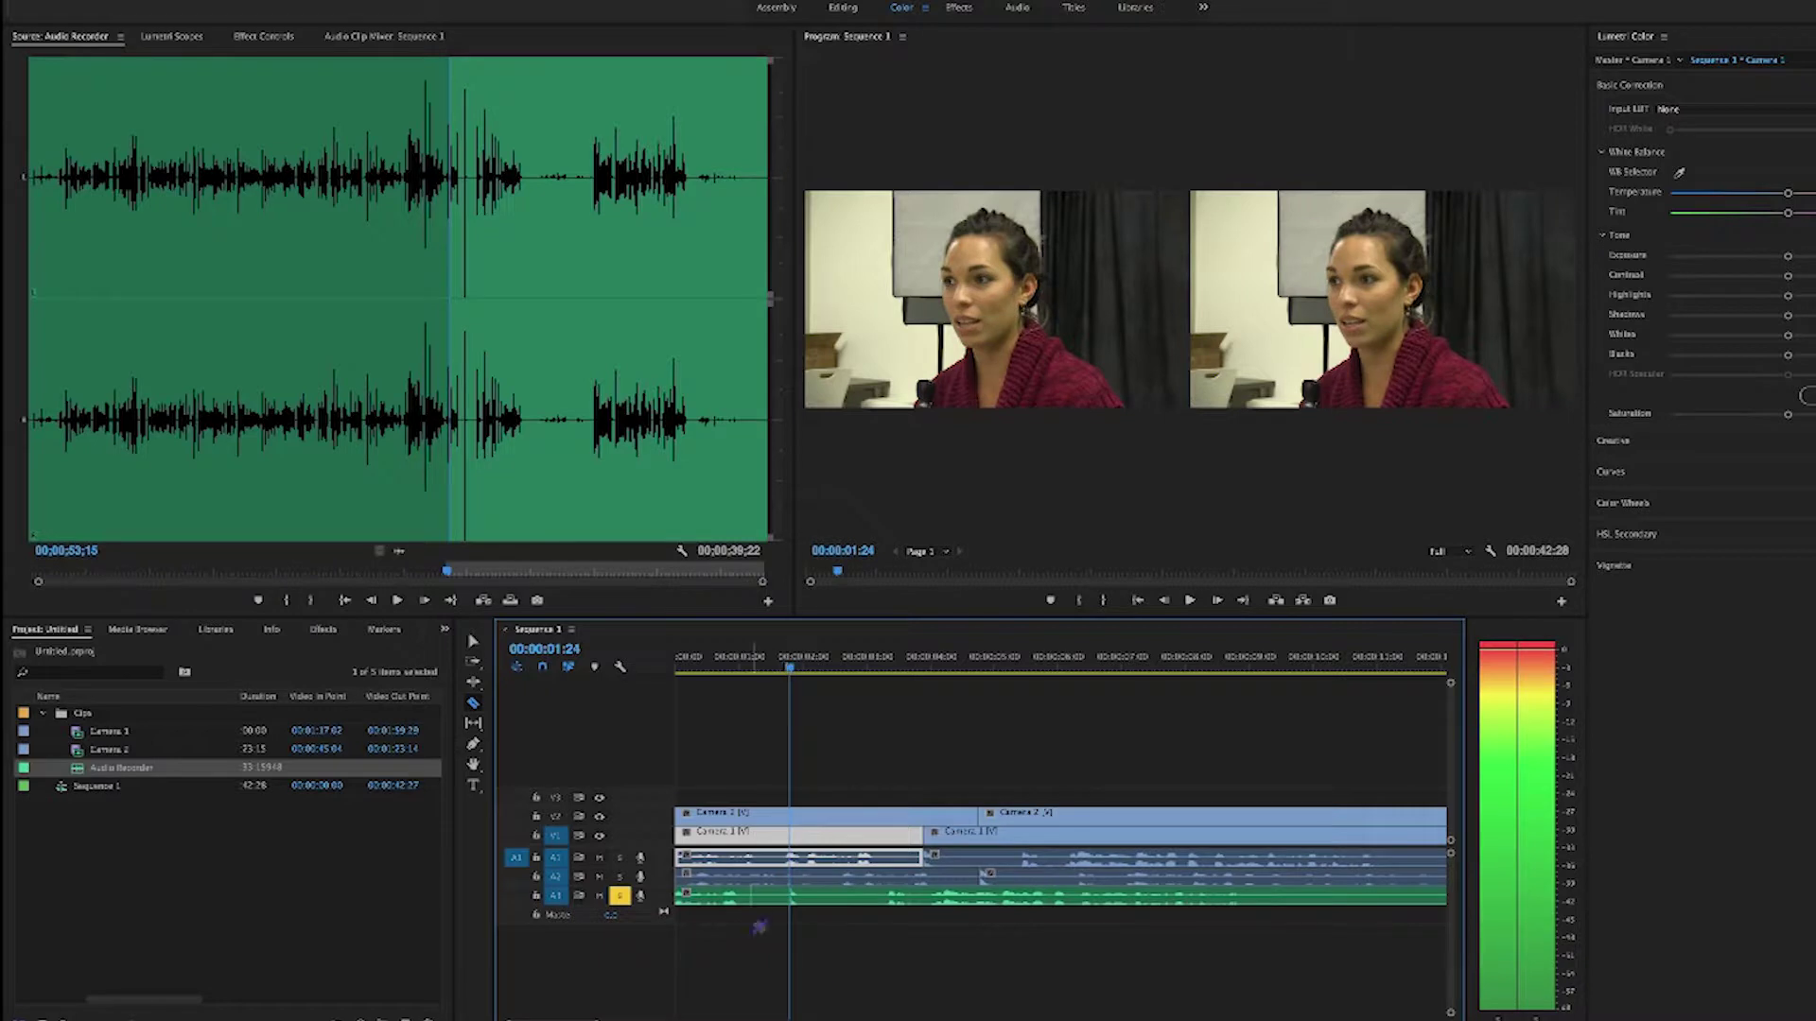
{"action": "left_click", "coordinate": [797, 897]}
{"action": "left_click", "coordinate": [620, 896]}
Move both Camera 1 pieces together so that their cut lines up with the cut in Camera 2
{"action": "key", "text": "backslash"}
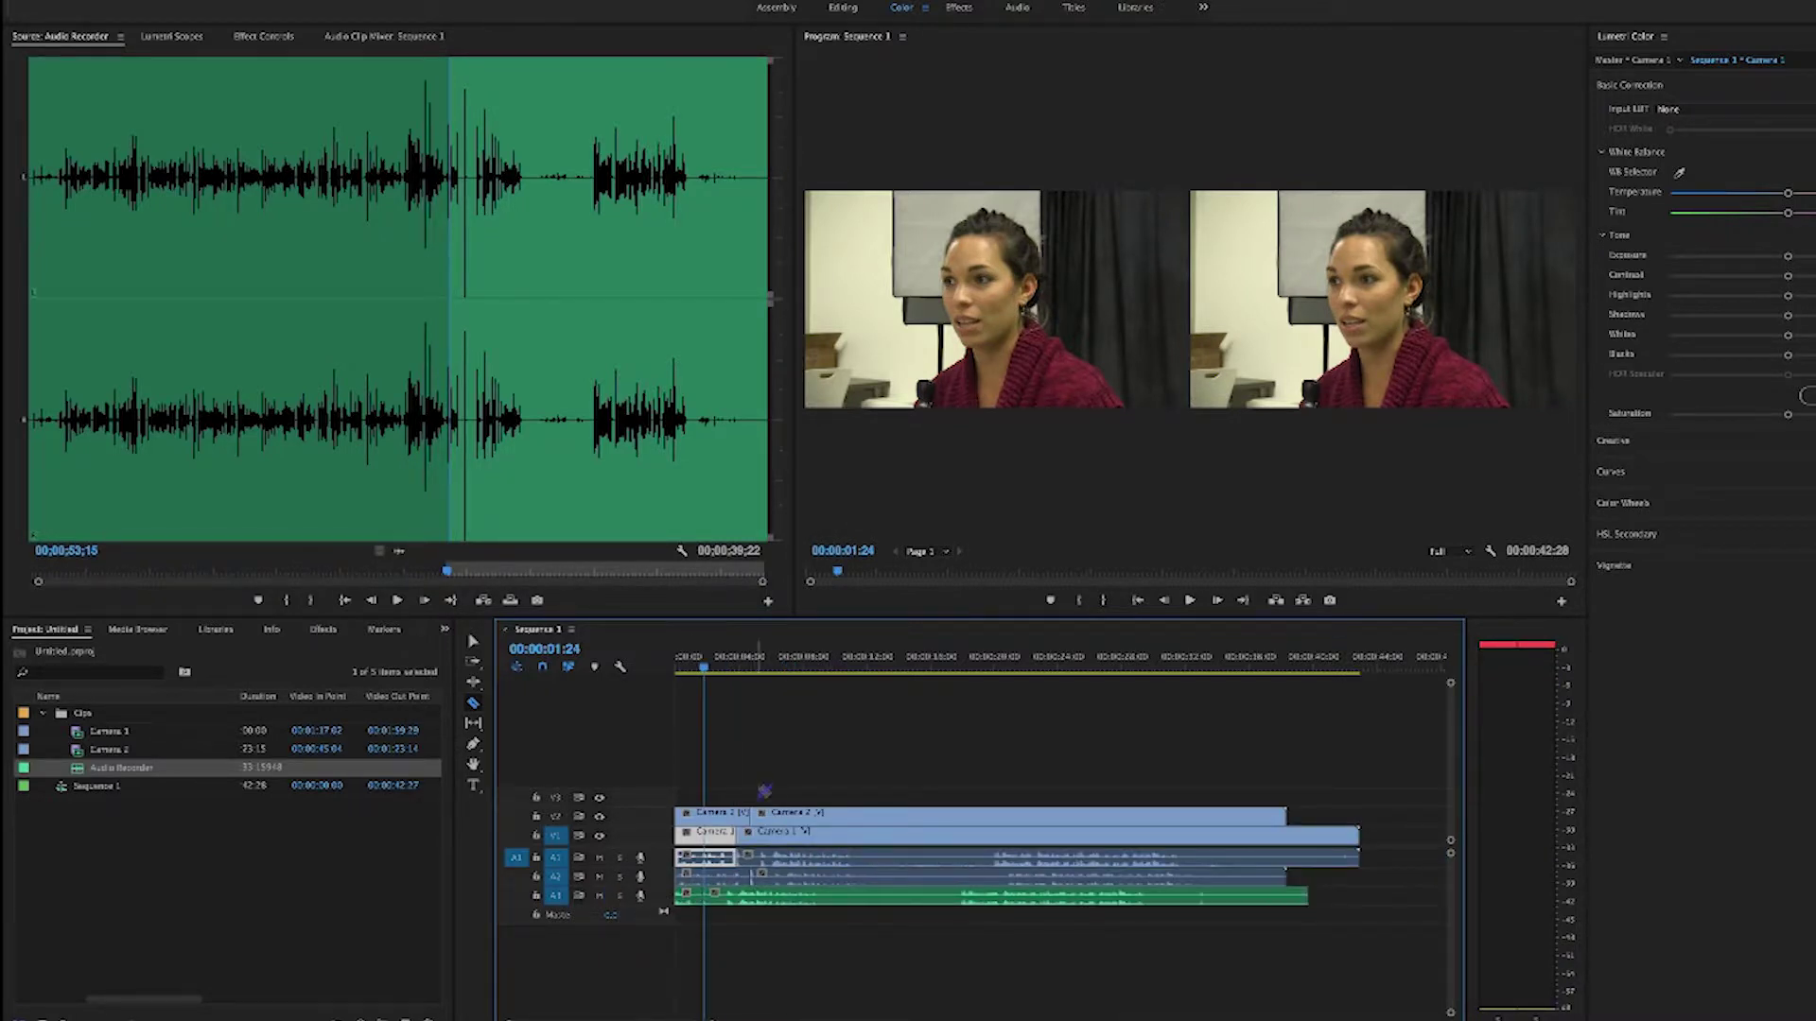
{"action": "key", "text": "v"}
{"action": "left_click", "coordinate": [811, 839]}
{"action": "scroll", "coordinate": [811, 840], "scroll_direction": "down", "scroll_amount": 1}
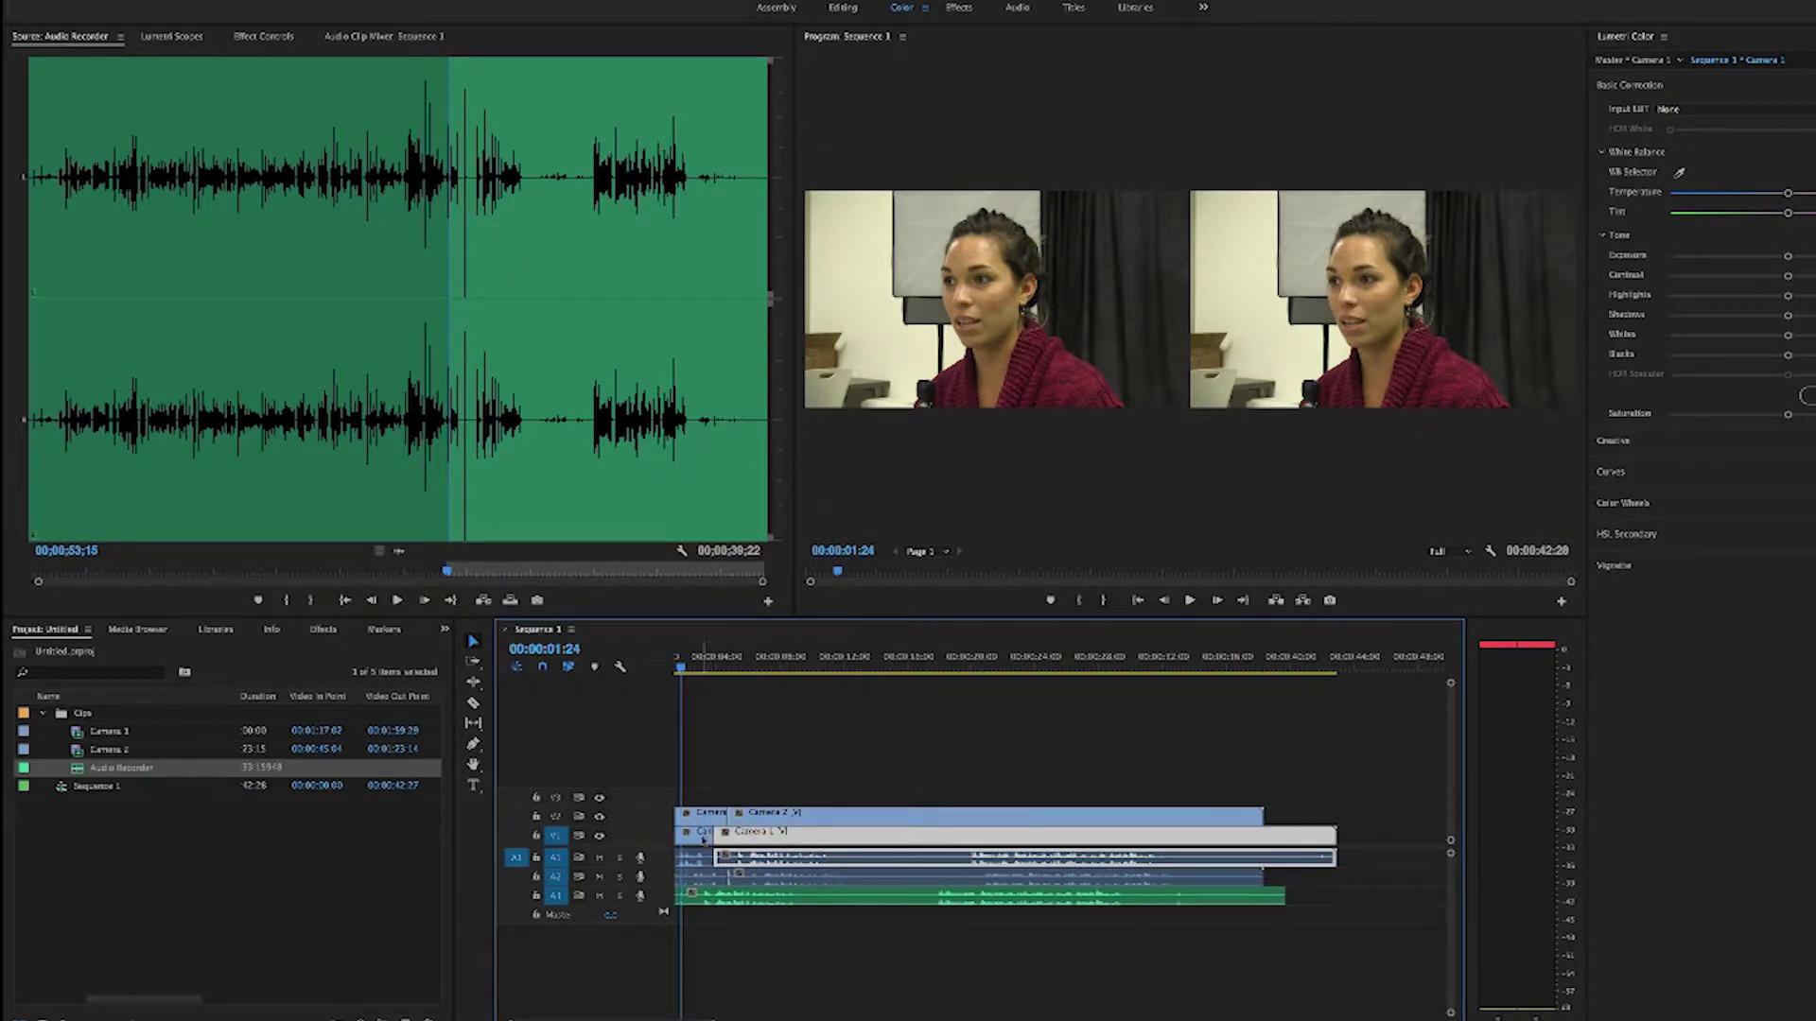
{"action": "left_click_drag", "start_coordinate": [703, 839], "coordinate": [726, 836]}
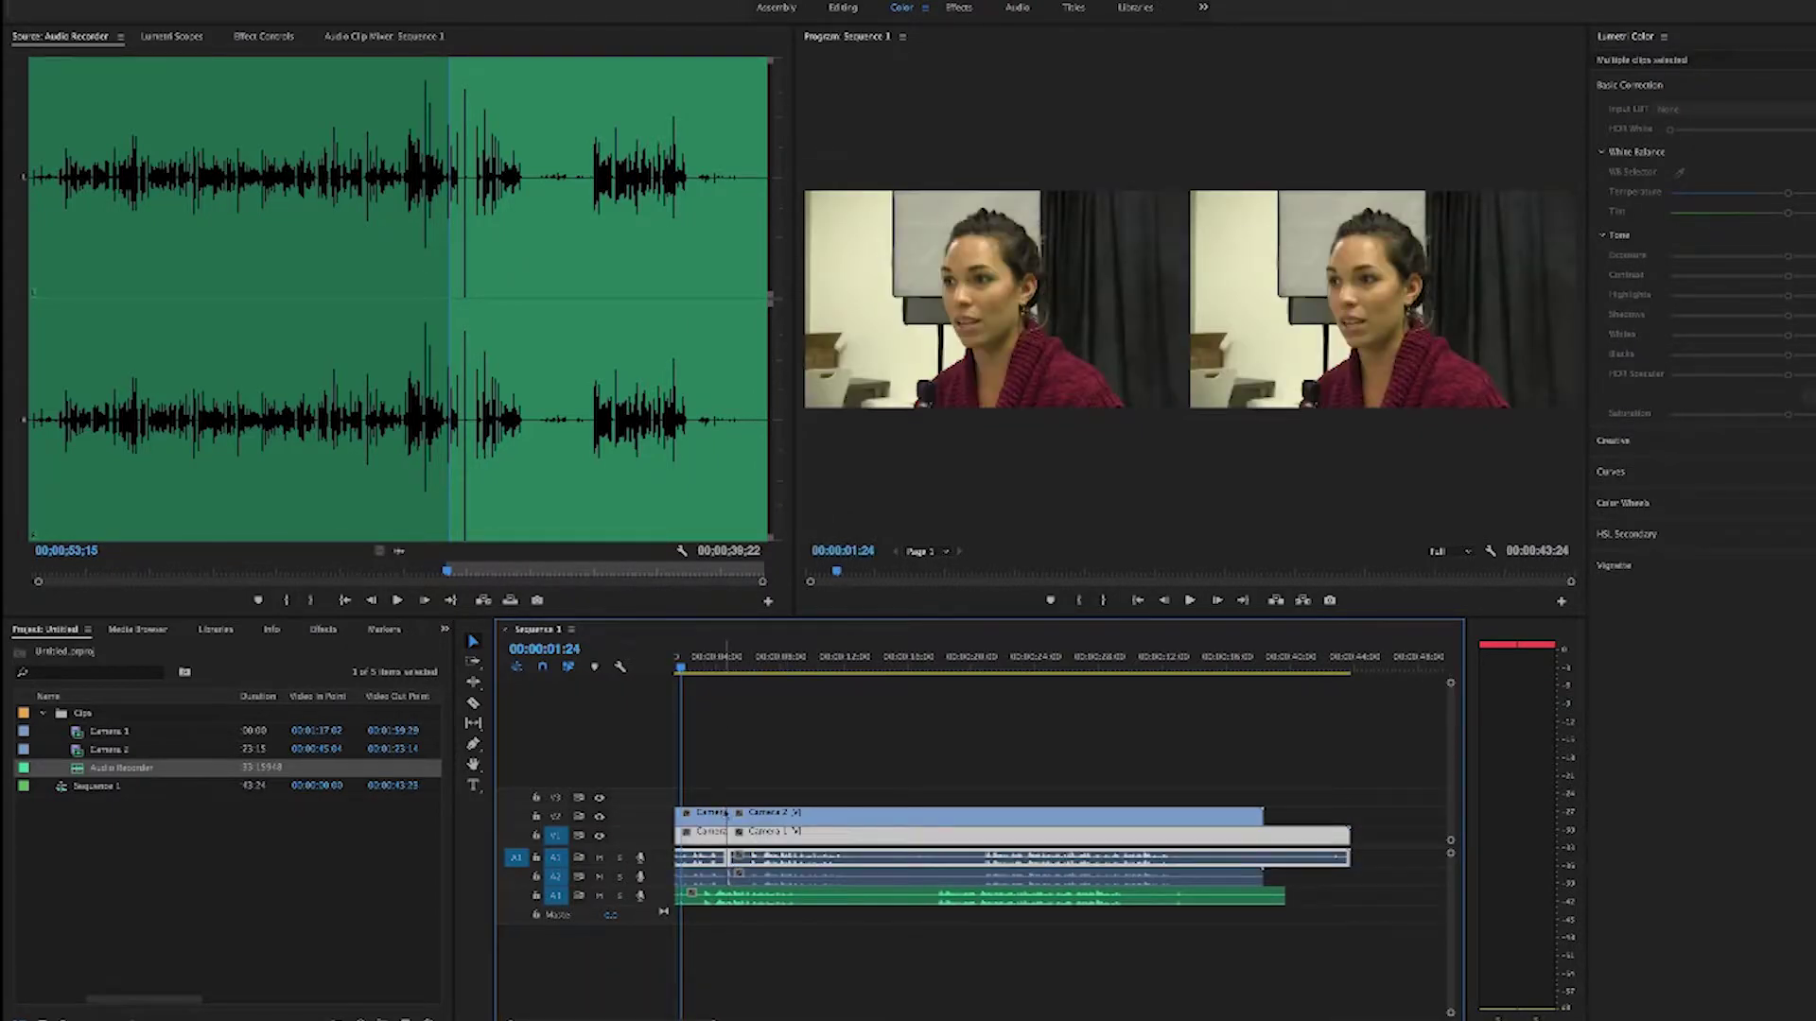
Move both Audio Recorder pieces together so that their cut lines up with the camera cuts
{"action": "left_click", "coordinate": [740, 903]}
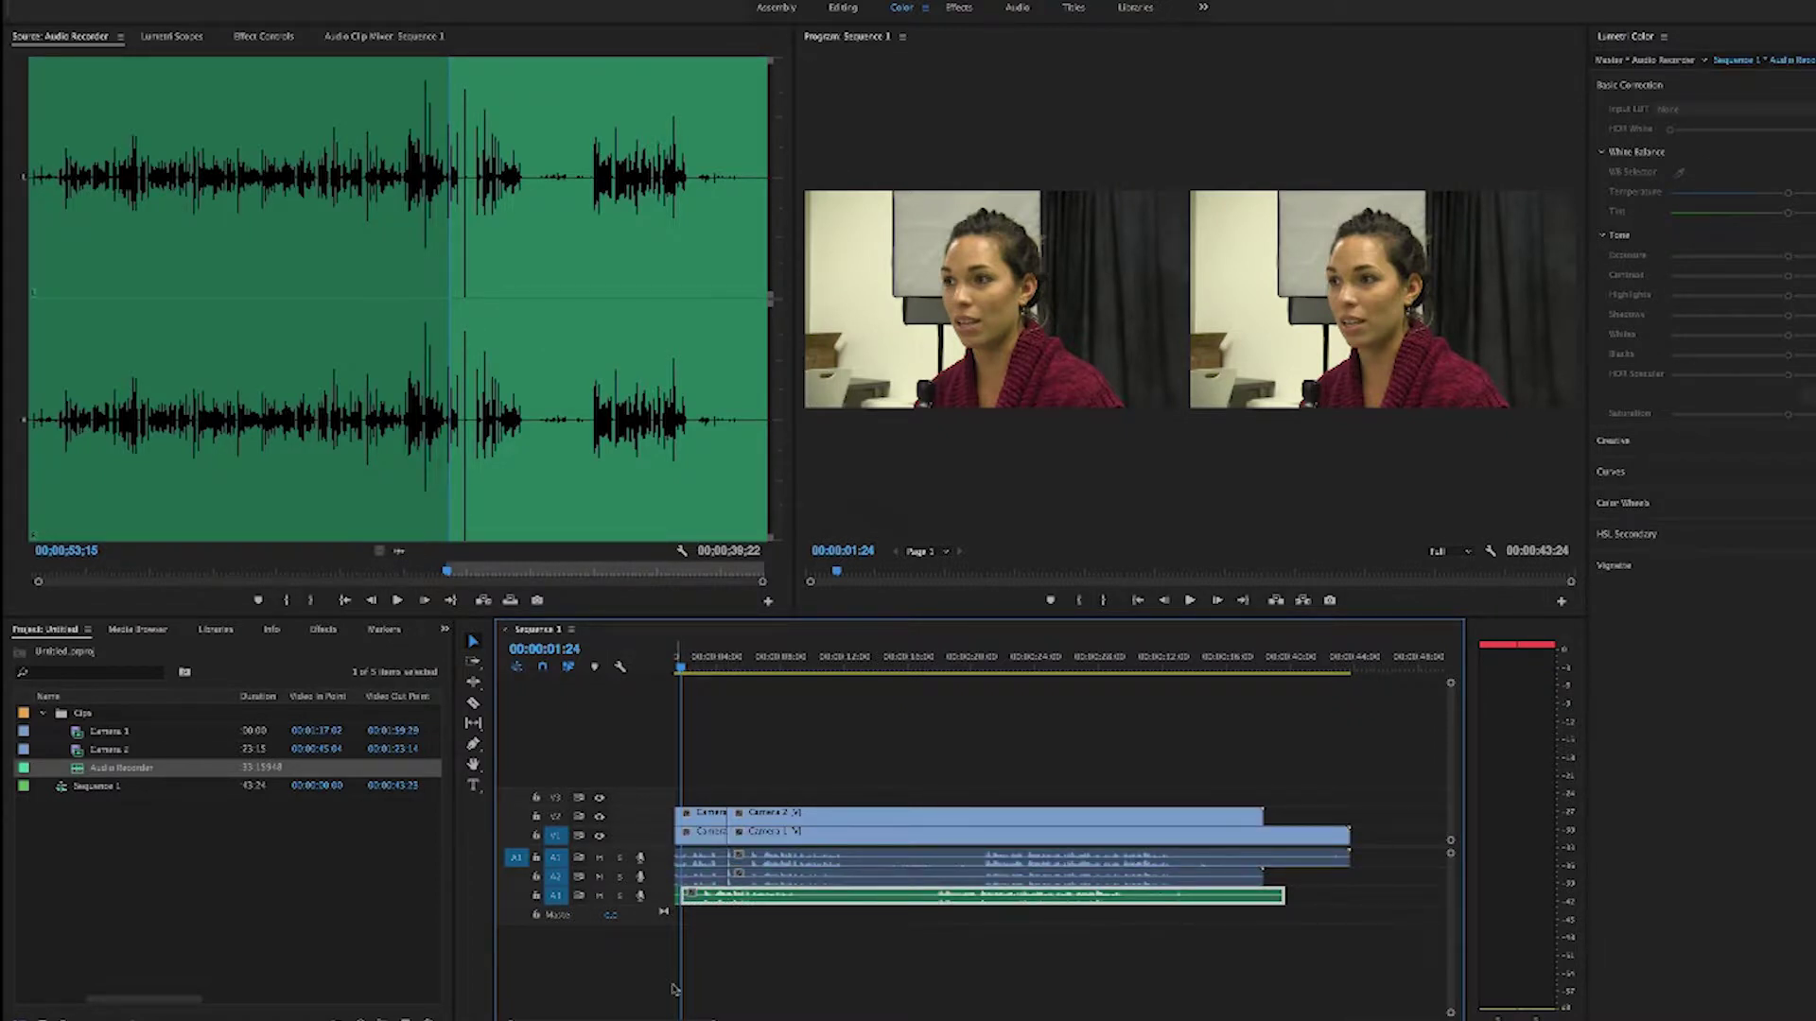
{"action": "scroll", "coordinate": [1061, 835], "scroll_direction": "up", "scroll_amount": 1}
{"action": "left_click_drag", "start_coordinate": [687, 894], "coordinate": [771, 901]}
{"action": "left_click", "coordinate": [733, 735]}
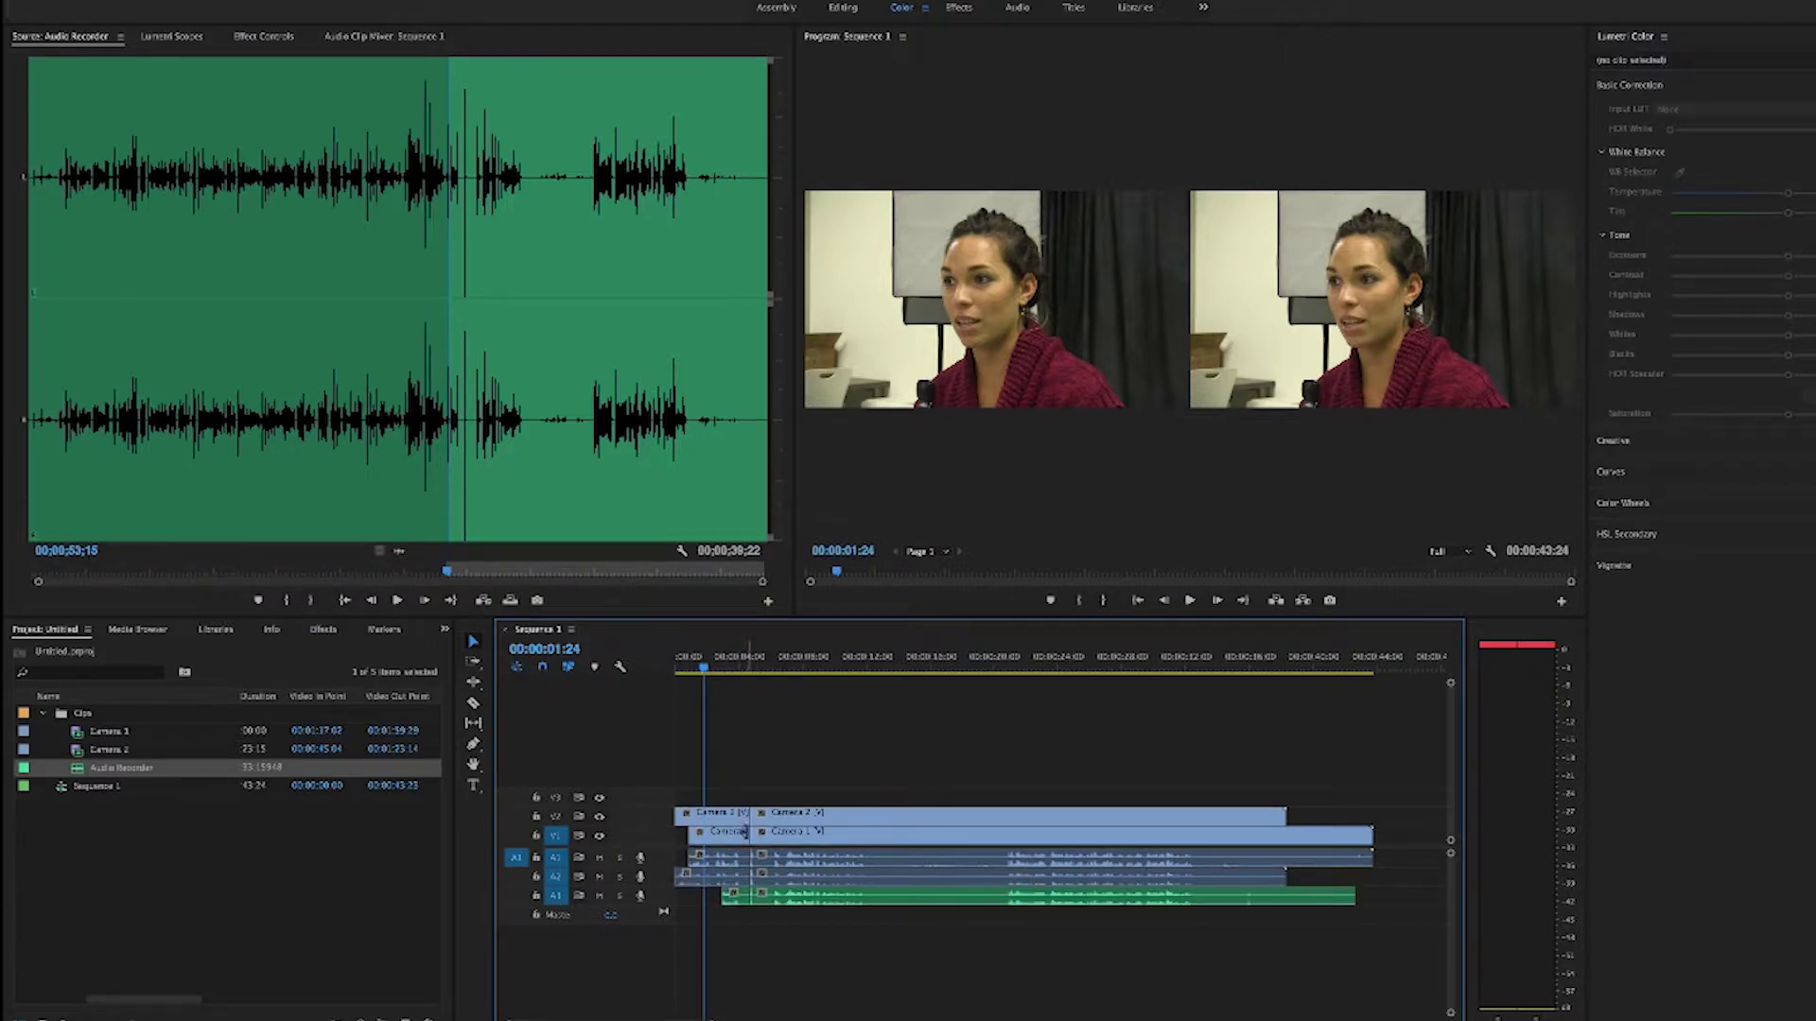
{"action": "scroll", "coordinate": [751, 919], "scroll_direction": "right", "scroll_amount": 1}
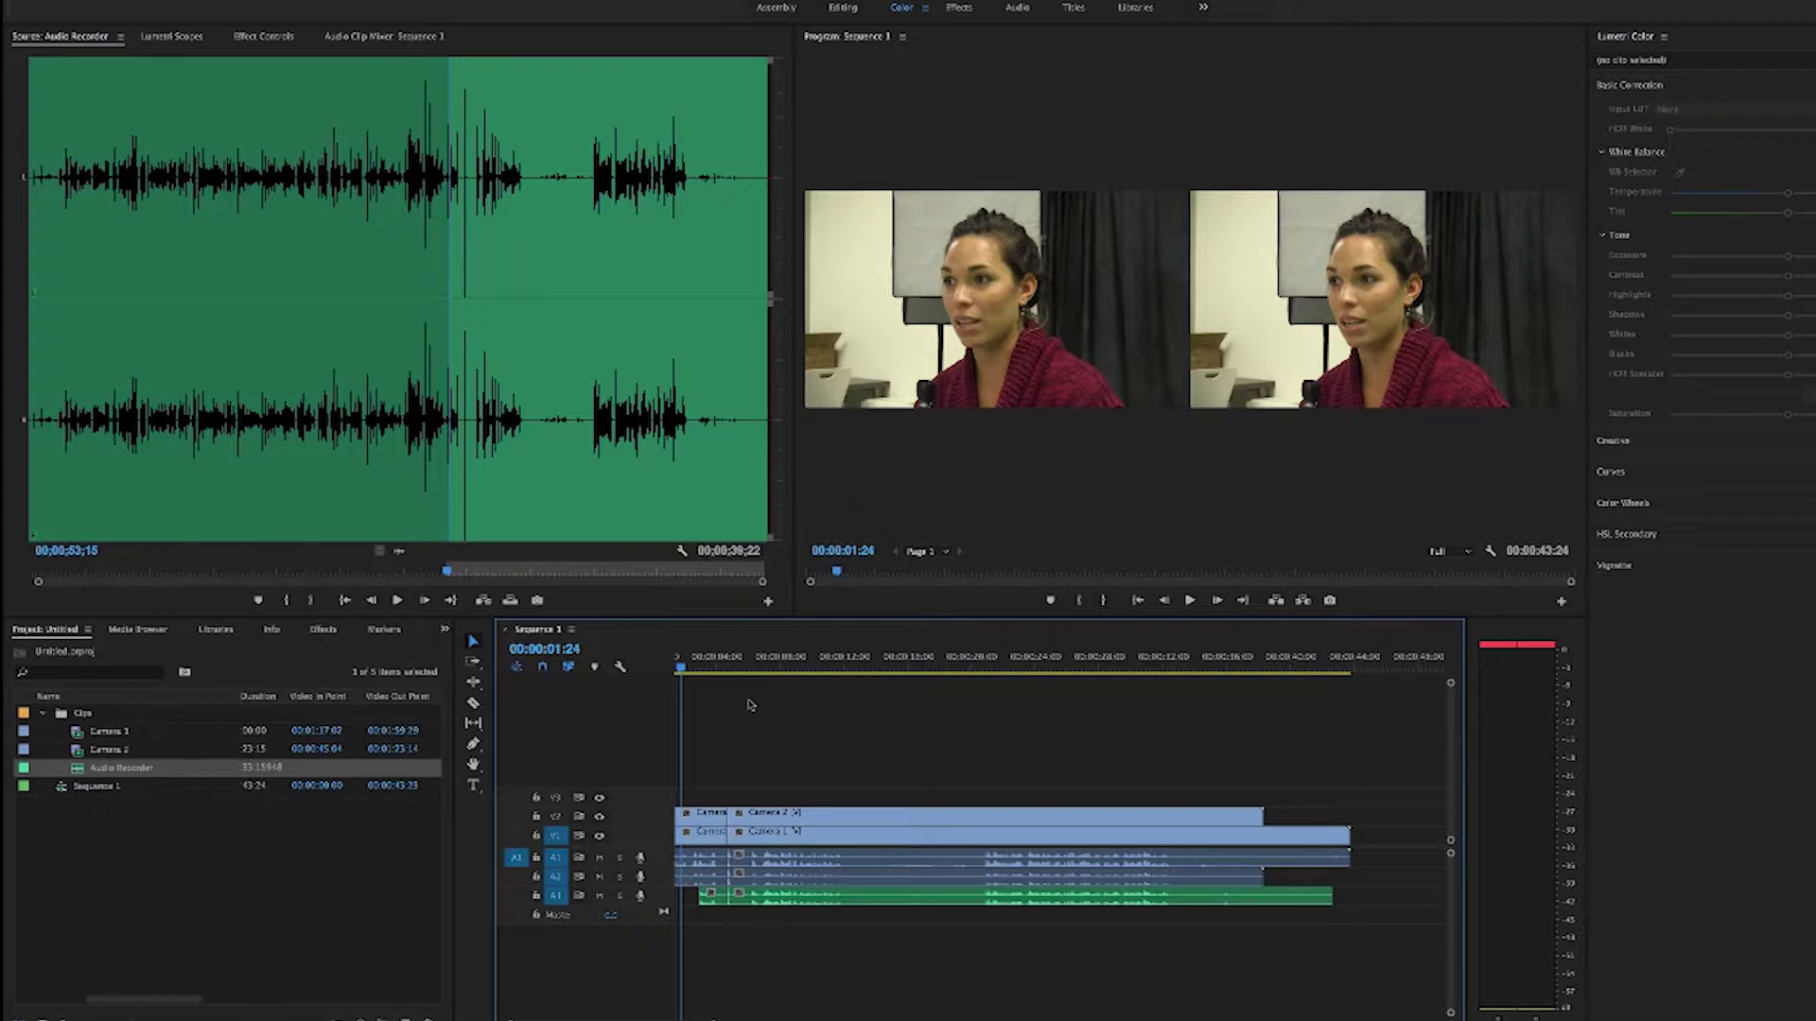
Enlarge audio track A2 and play the aligned sequence from about 00:00:06:08 to check the sync
{"action": "left_click", "coordinate": [753, 655]}
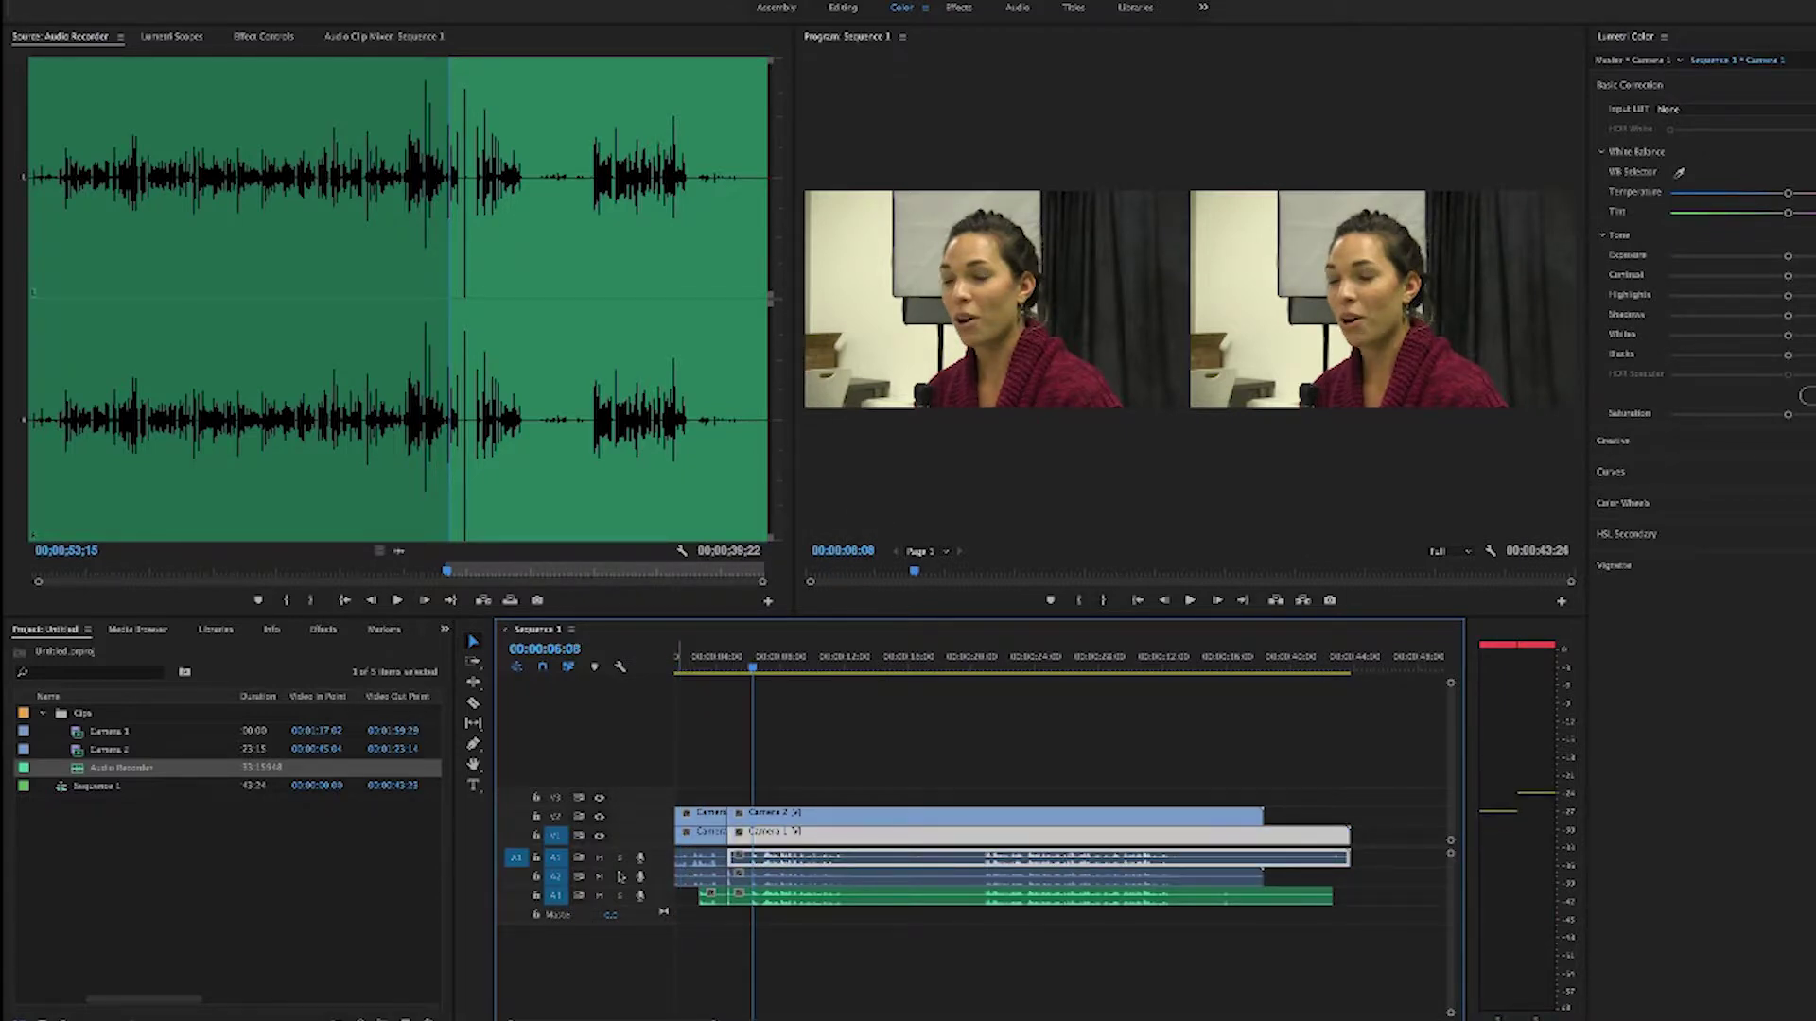
{"action": "double_click", "coordinate": [619, 877]}
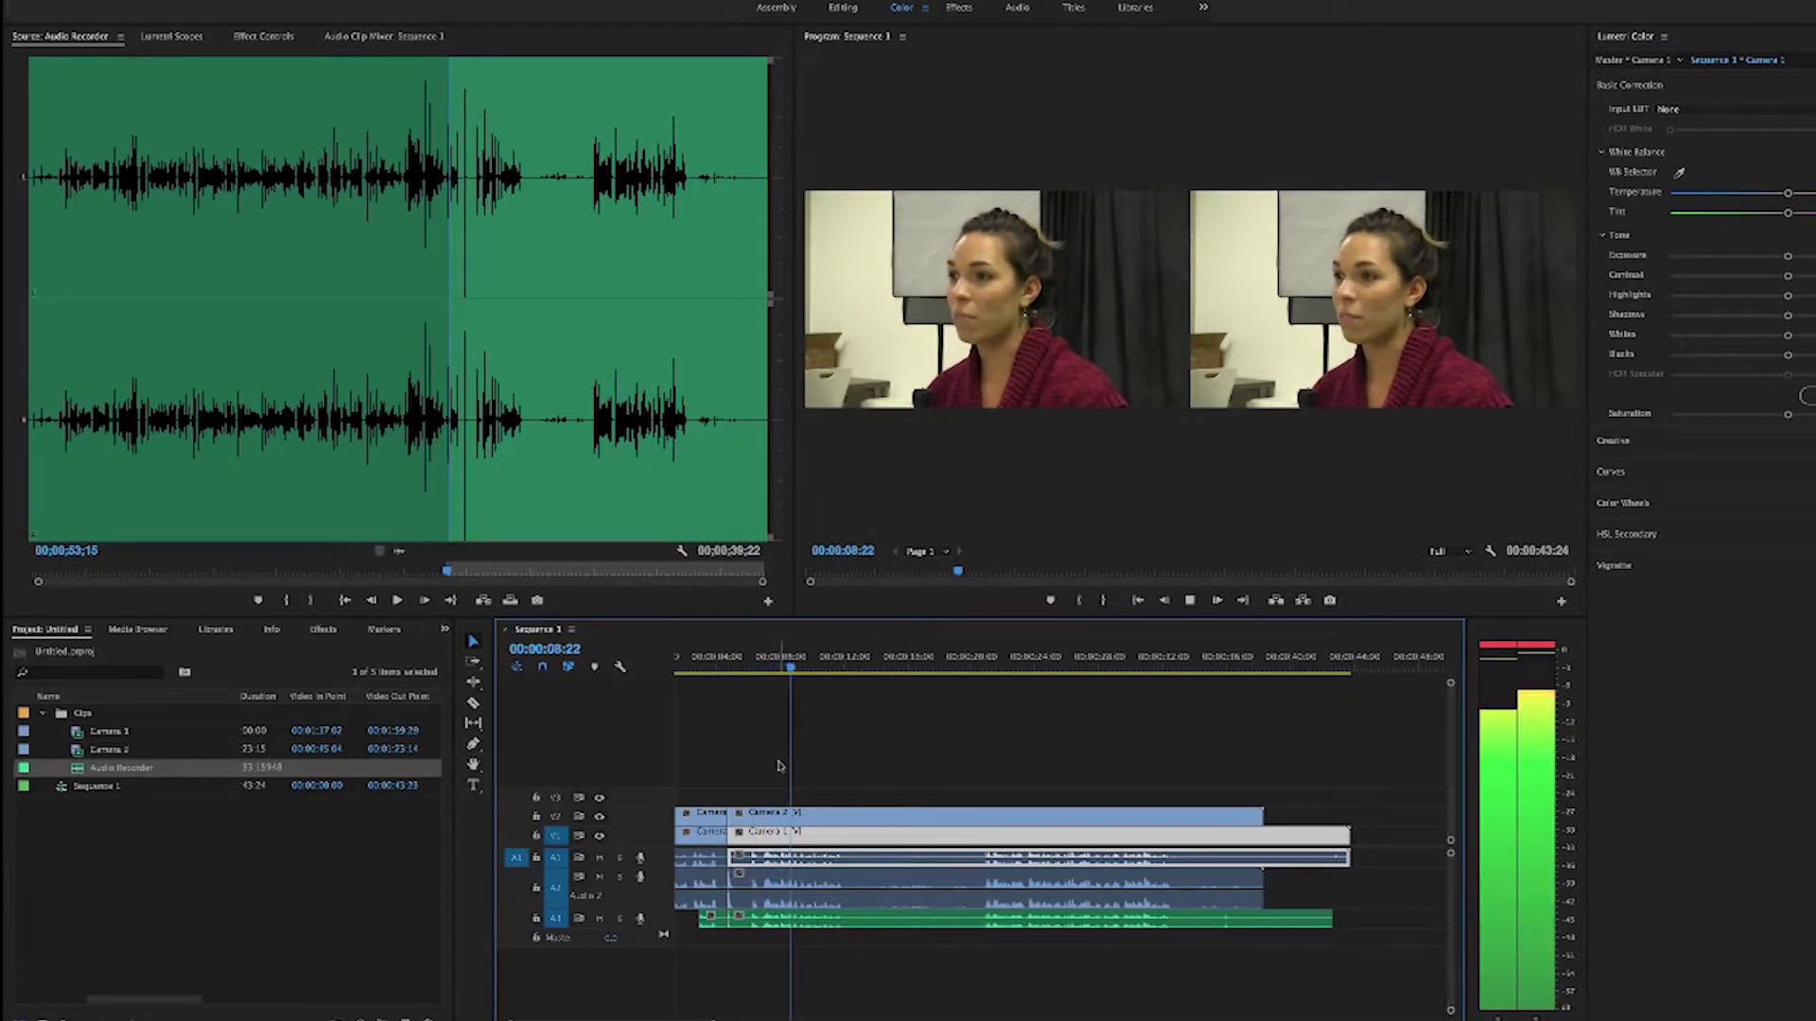
{"action": "key", "text": "space"}
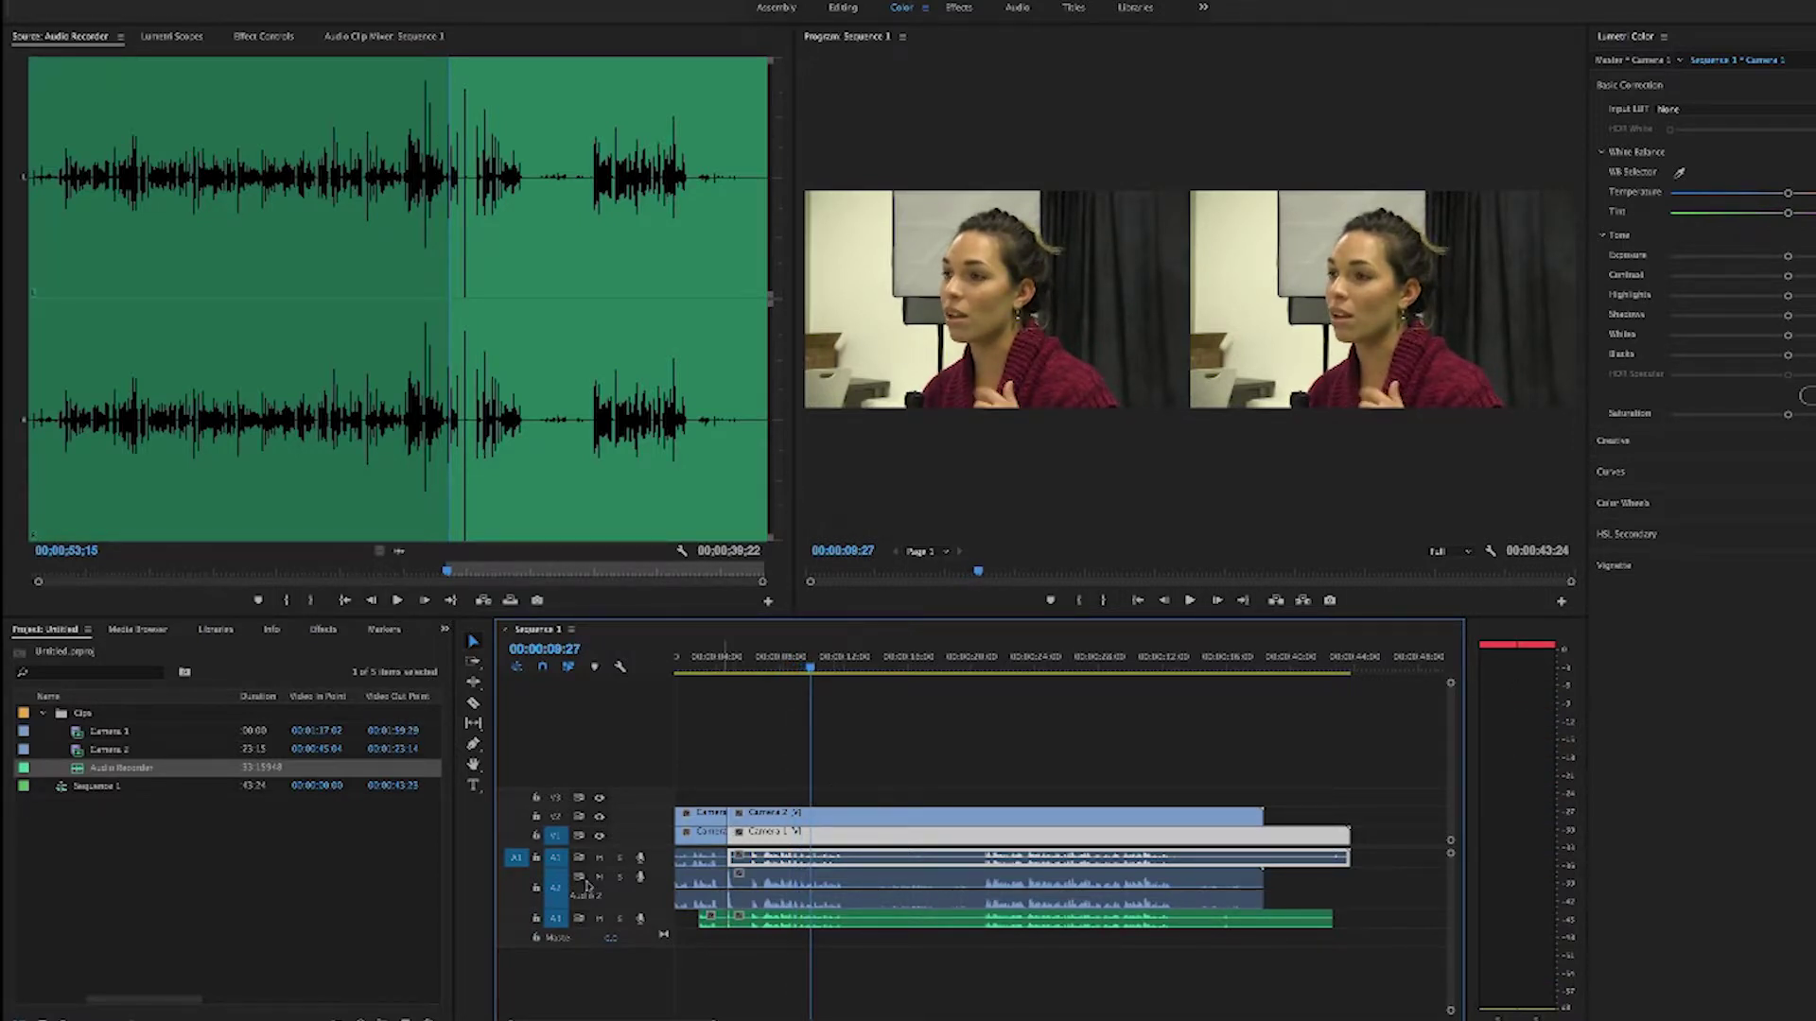
Solo audio track A1 and play the sequence from 00:00:09:27 and about 00:00:22:23 to judge the Camera 1 sound
{"action": "left_click", "coordinate": [759, 781]}
{"action": "left_click", "coordinate": [767, 837]}
{"action": "left_click", "coordinate": [620, 859]}
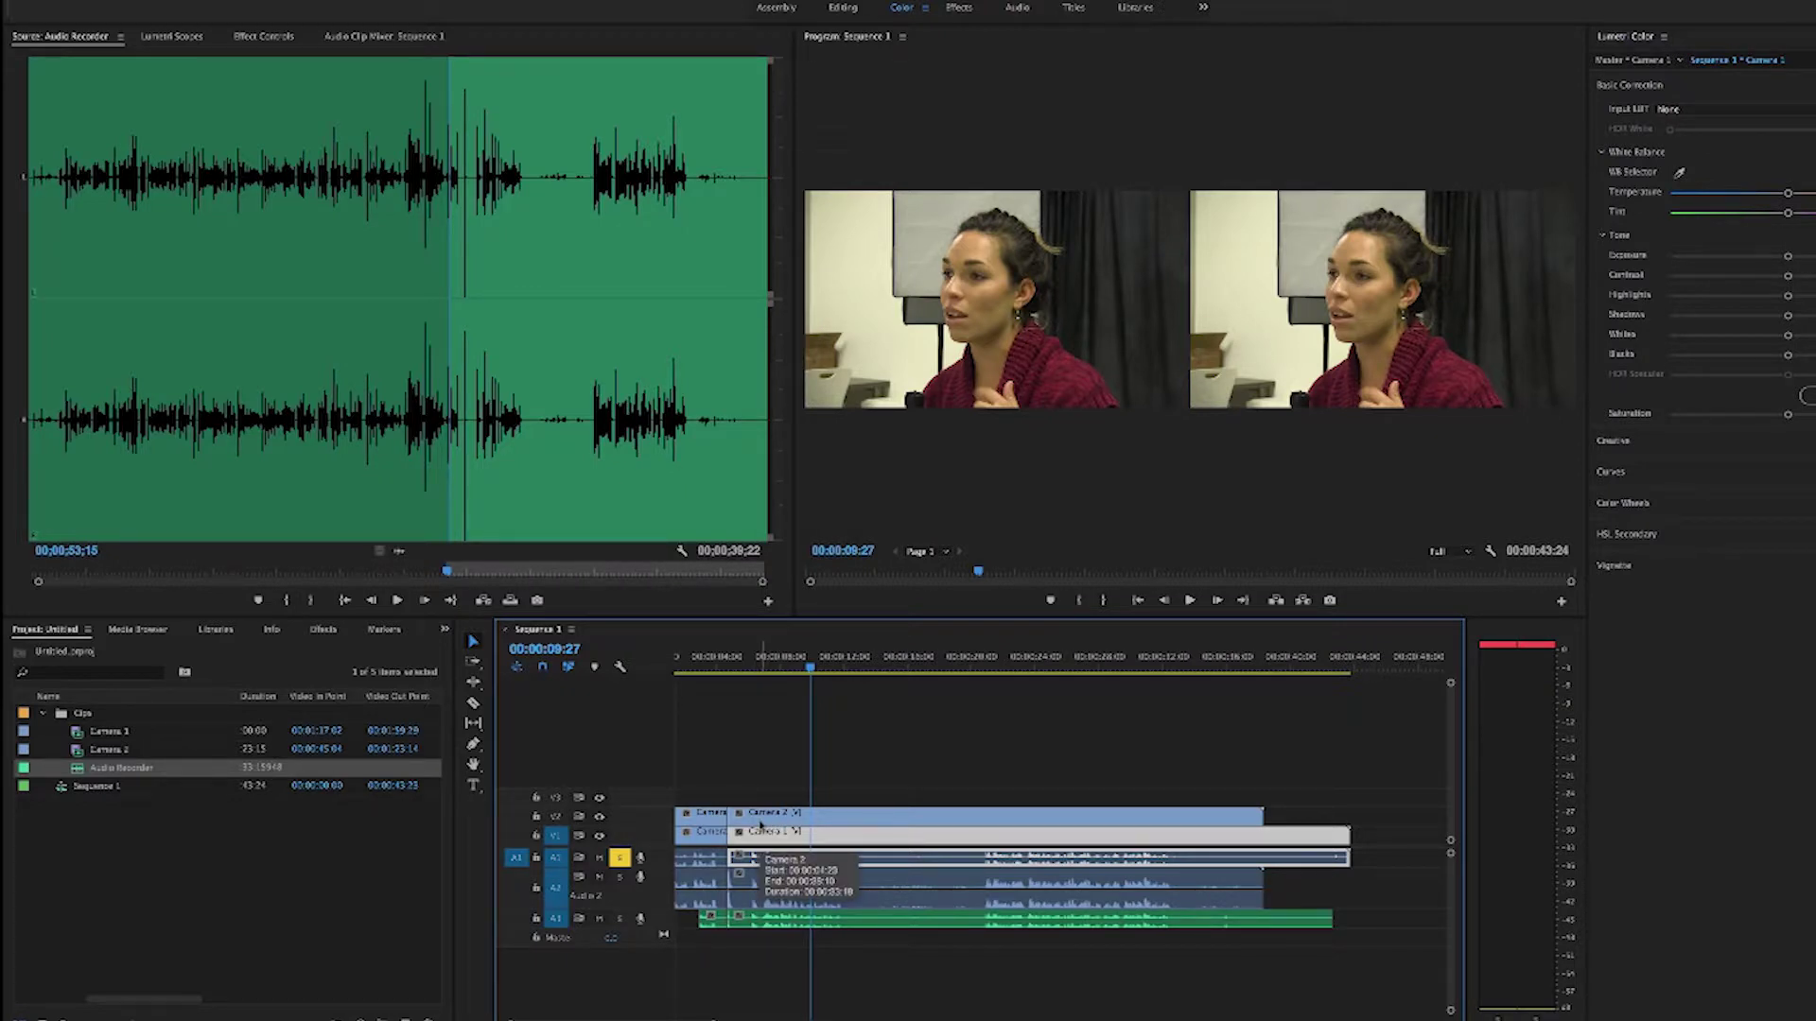
{"action": "key", "text": "space"}
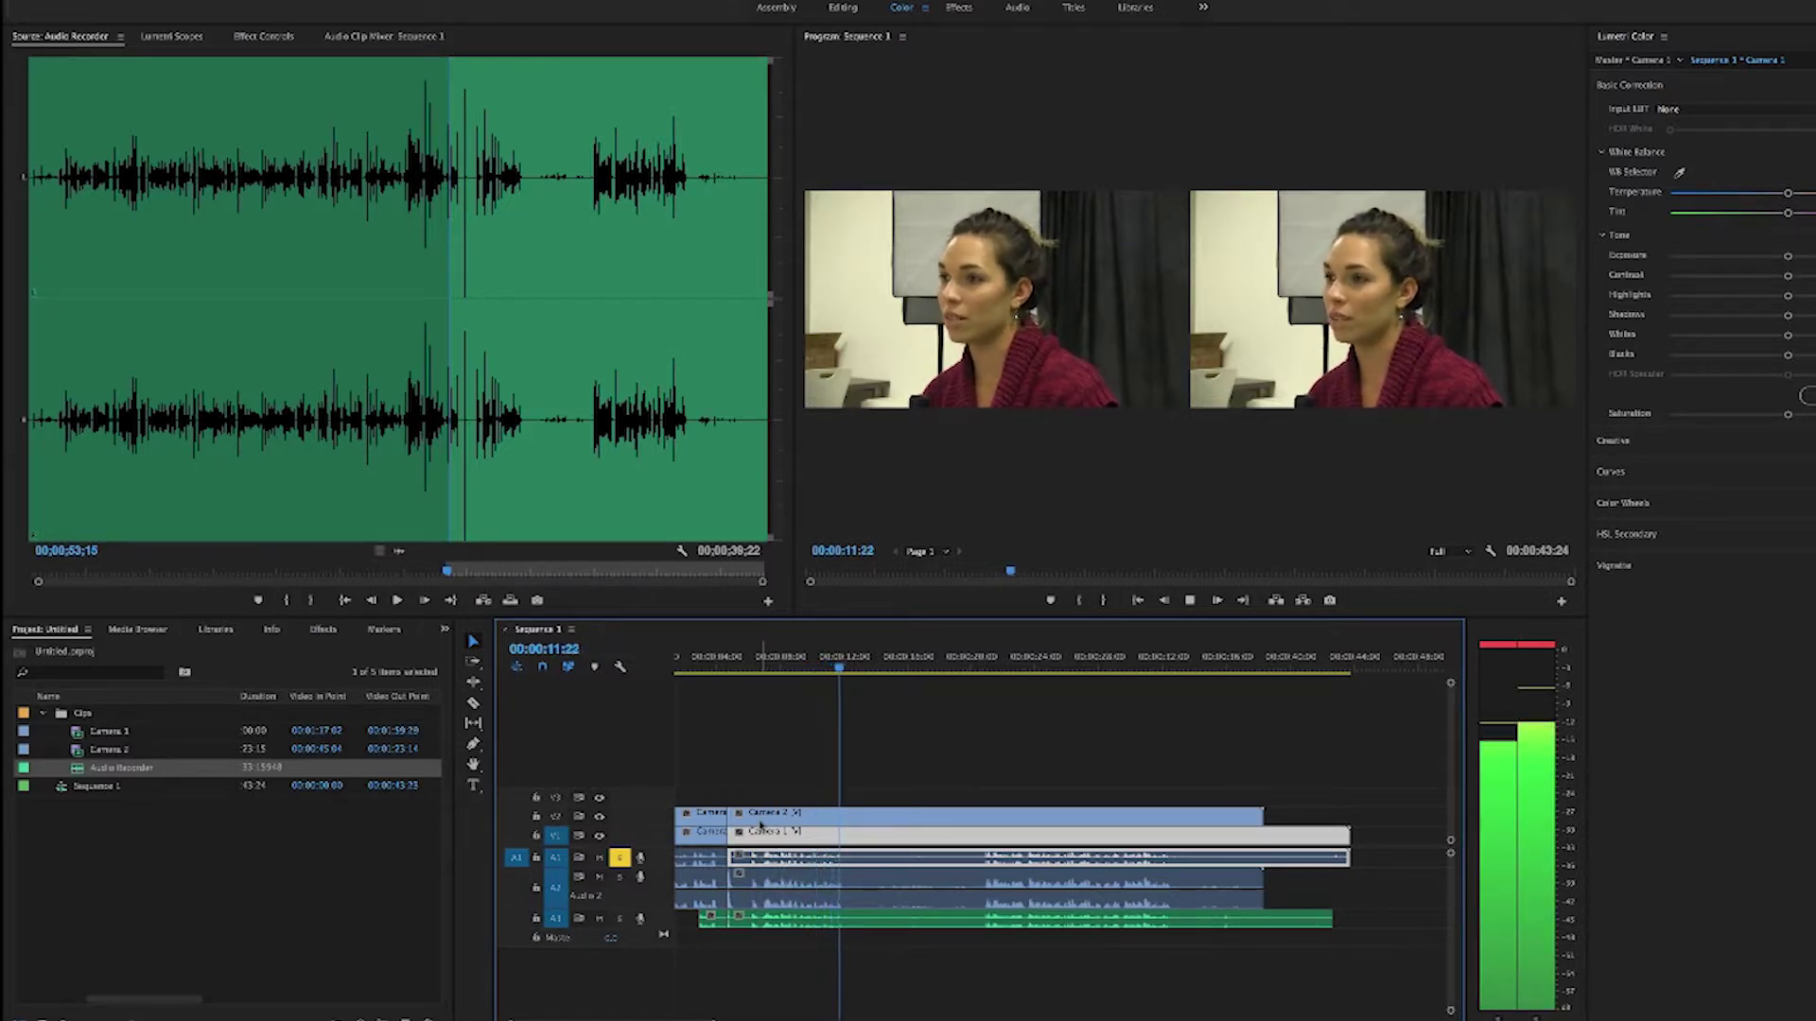
{"action": "key", "text": "space"}
{"action": "left_click", "coordinate": [1014, 662]}
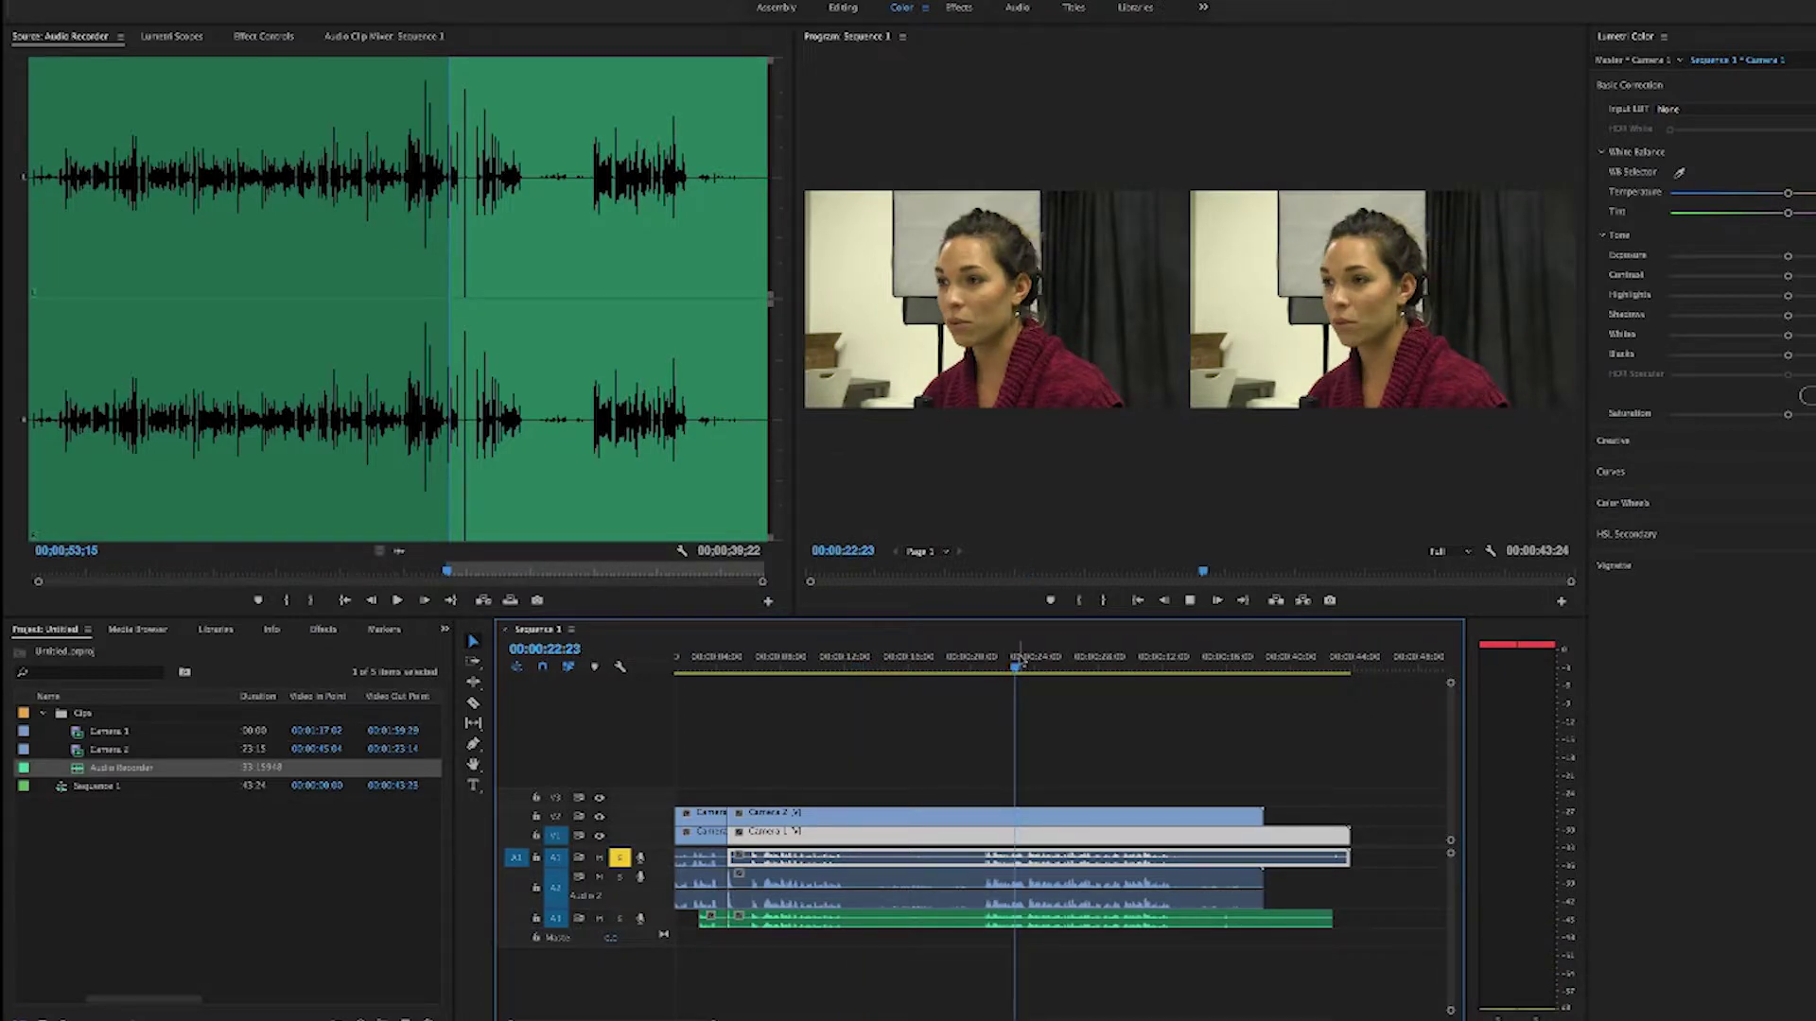
{"action": "key", "text": "space"}
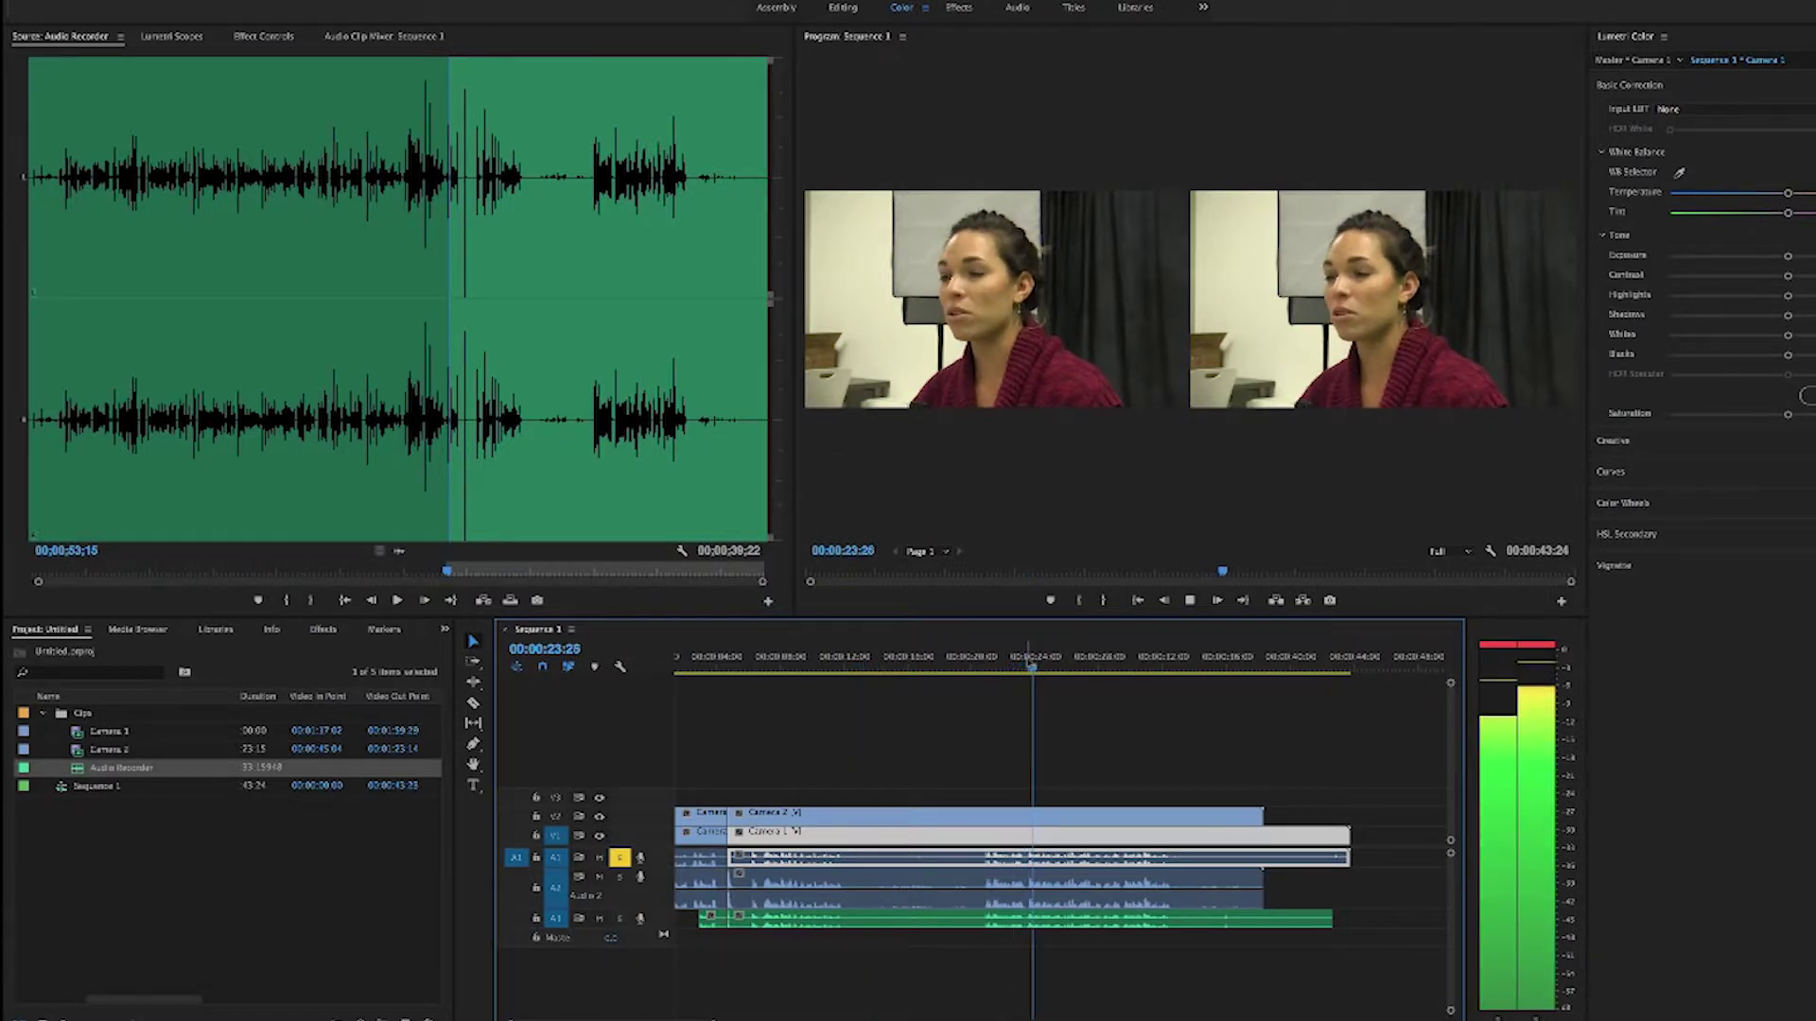
{"action": "key", "text": "space"}
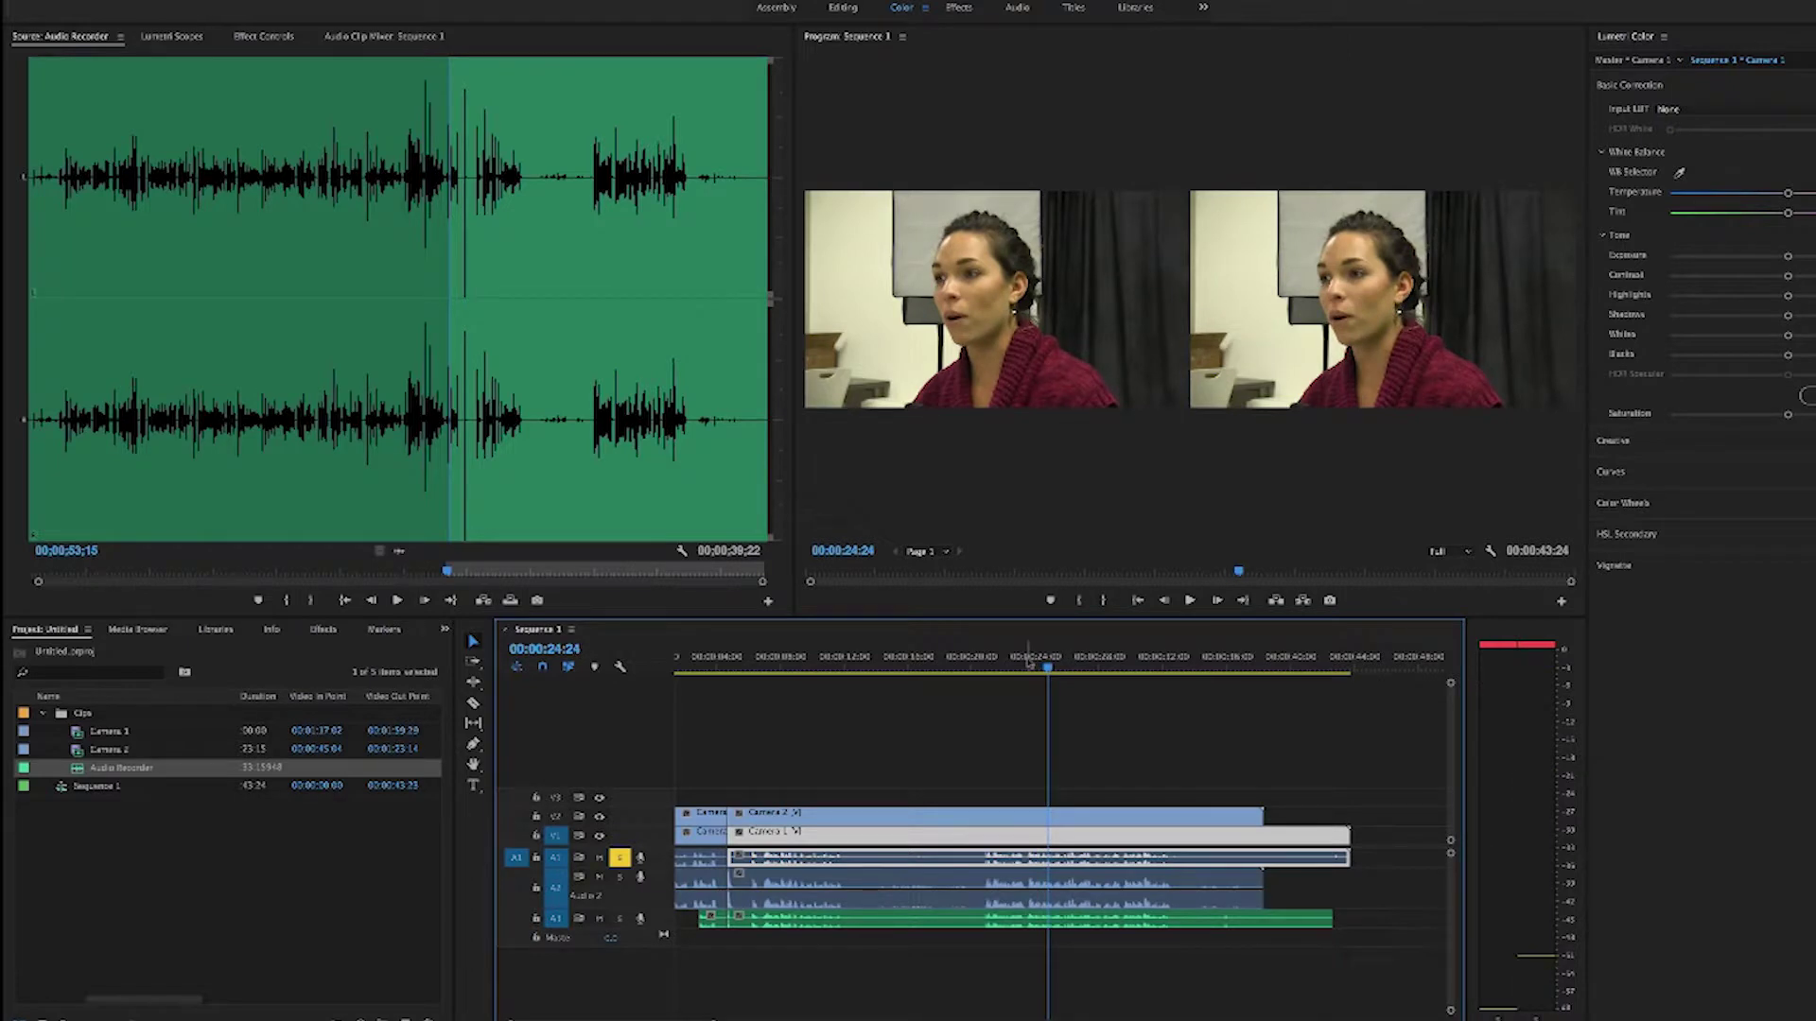
Switch the solo from A1 to A3 and play the sequence to judge the Audio Recorder sound
{"action": "left_click", "coordinate": [620, 858]}
{"action": "left_click", "coordinate": [619, 918]}
{"action": "left_click", "coordinate": [1053, 667]}
{"action": "key", "text": "space"}
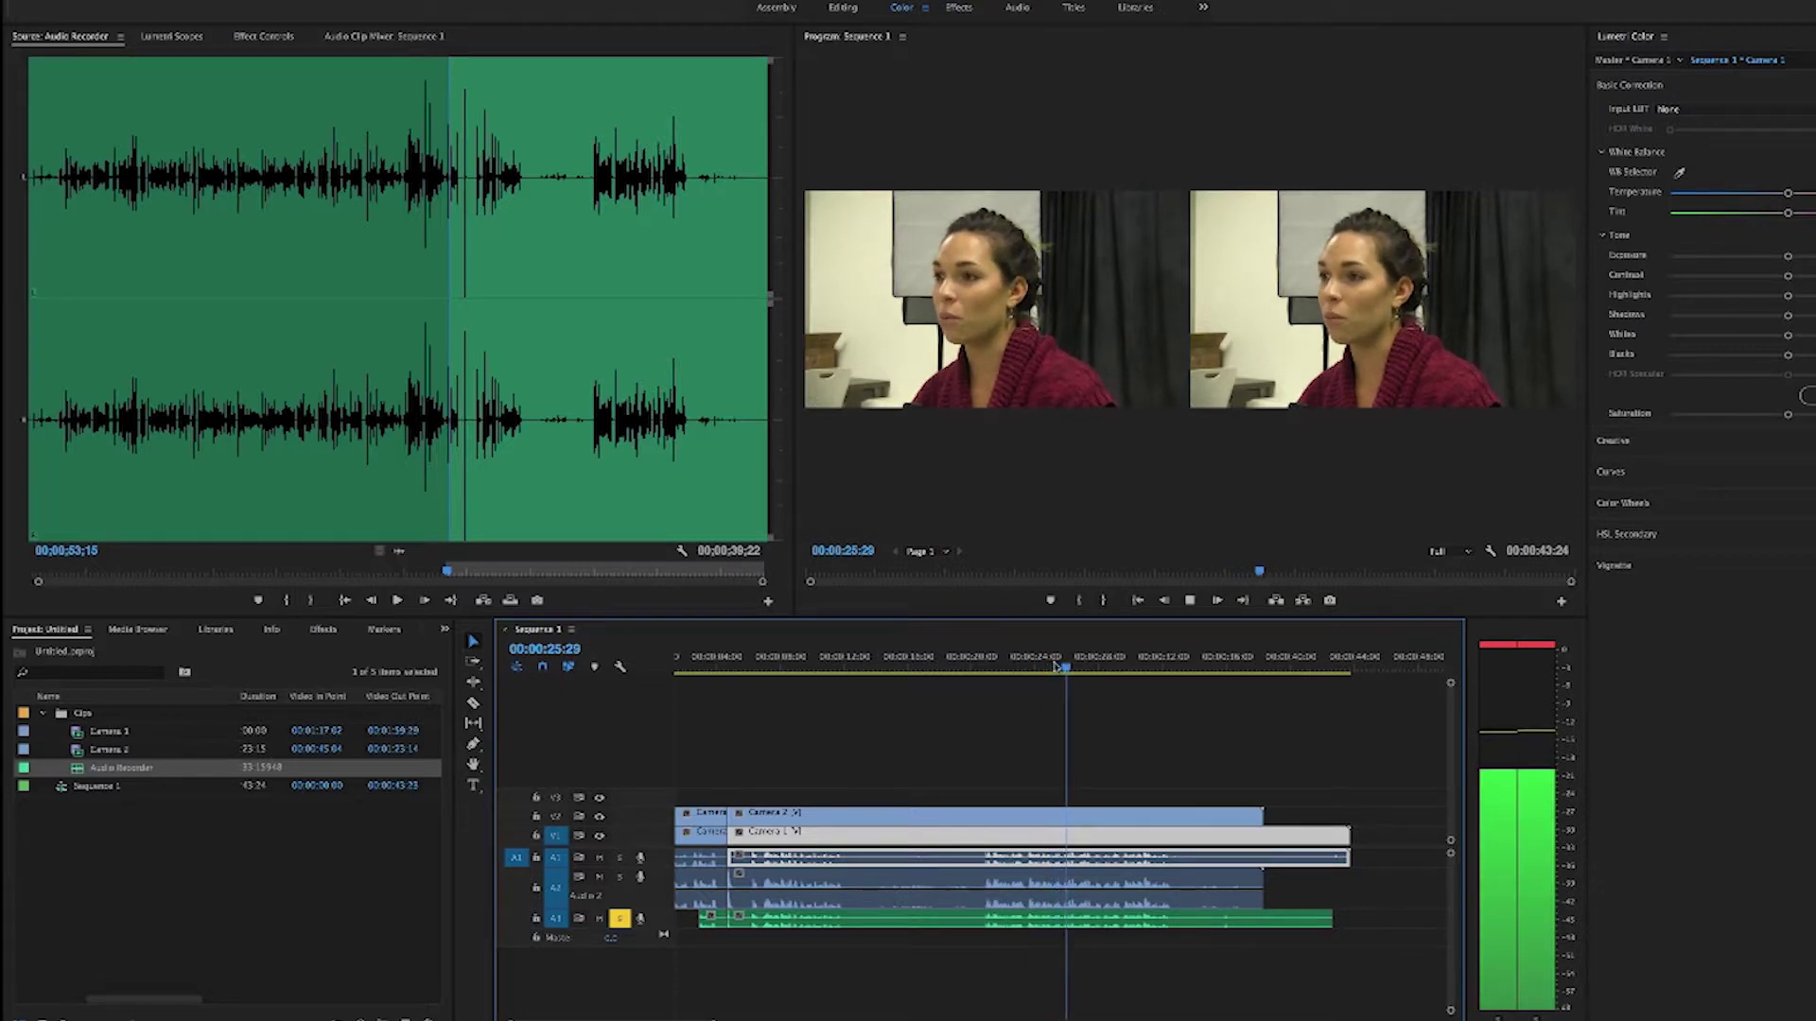
Delete all clips from the Sequence 1 timeline and return the playhead to the start
{"action": "key", "text": "space"}
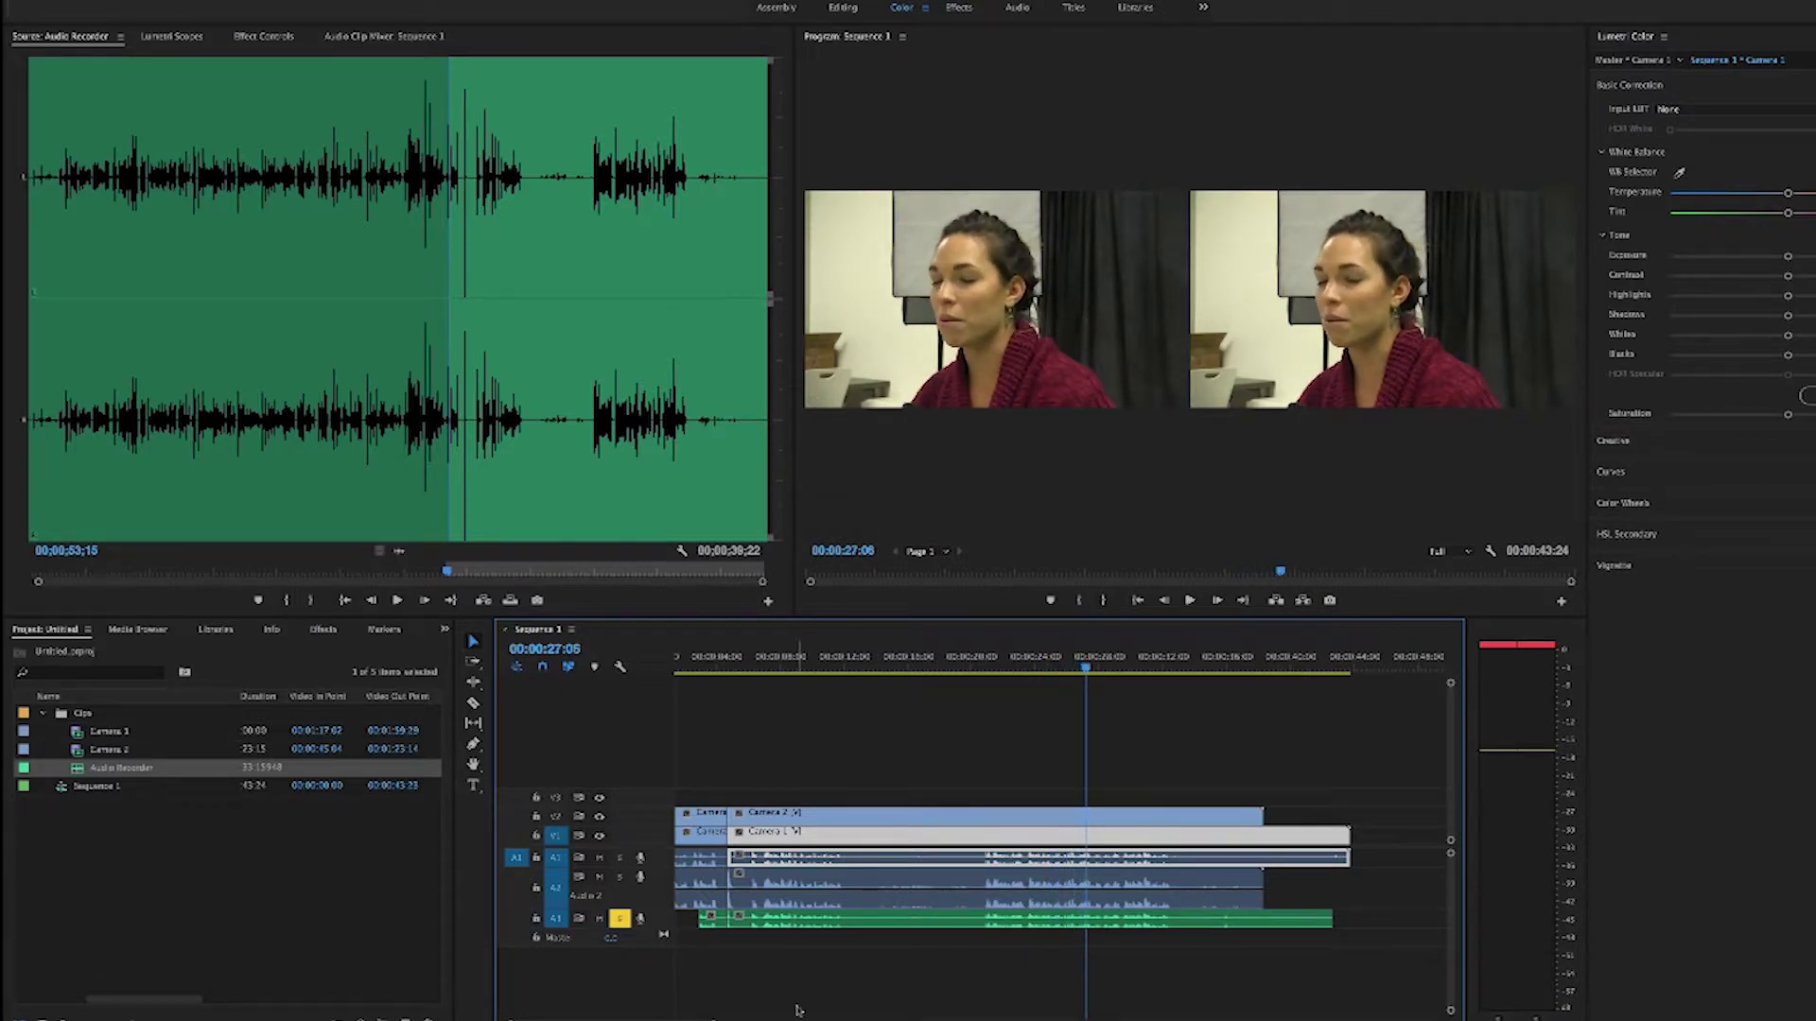
{"action": "left_click", "coordinate": [811, 996]}
{"action": "left_click_drag", "start_coordinate": [802, 953], "coordinate": [697, 824]}
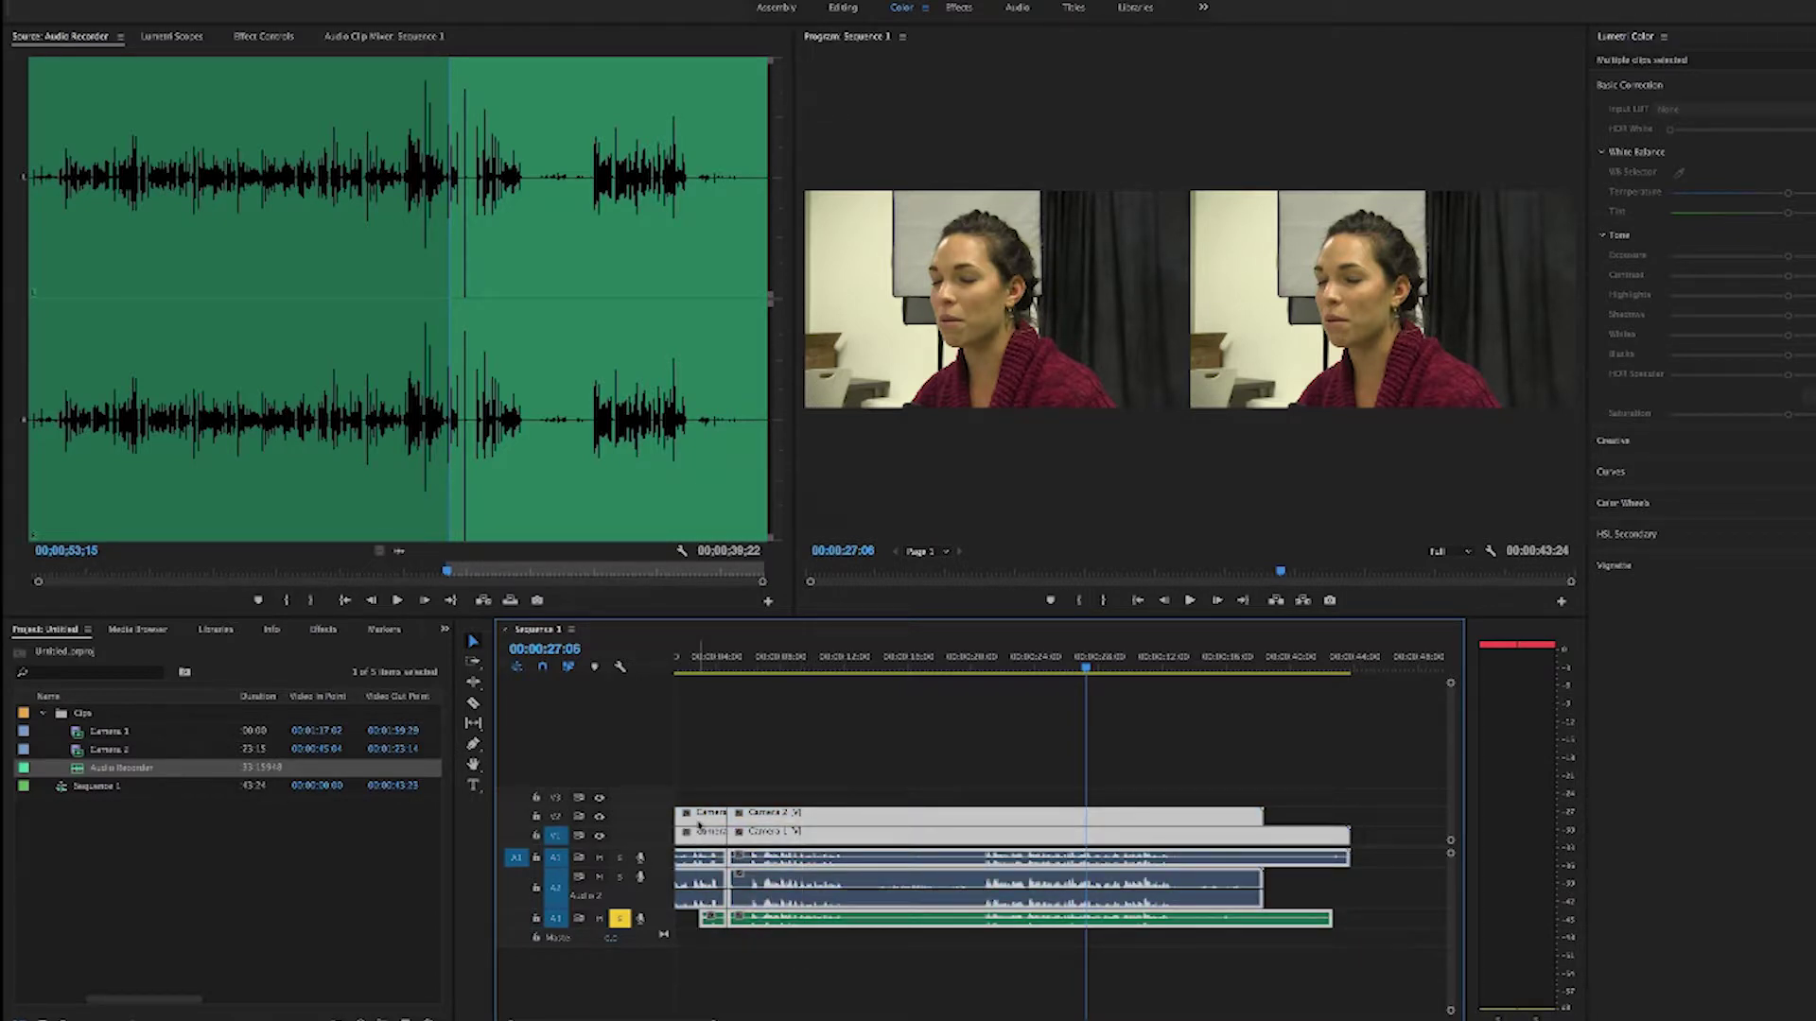
{"action": "key", "text": "Delete"}
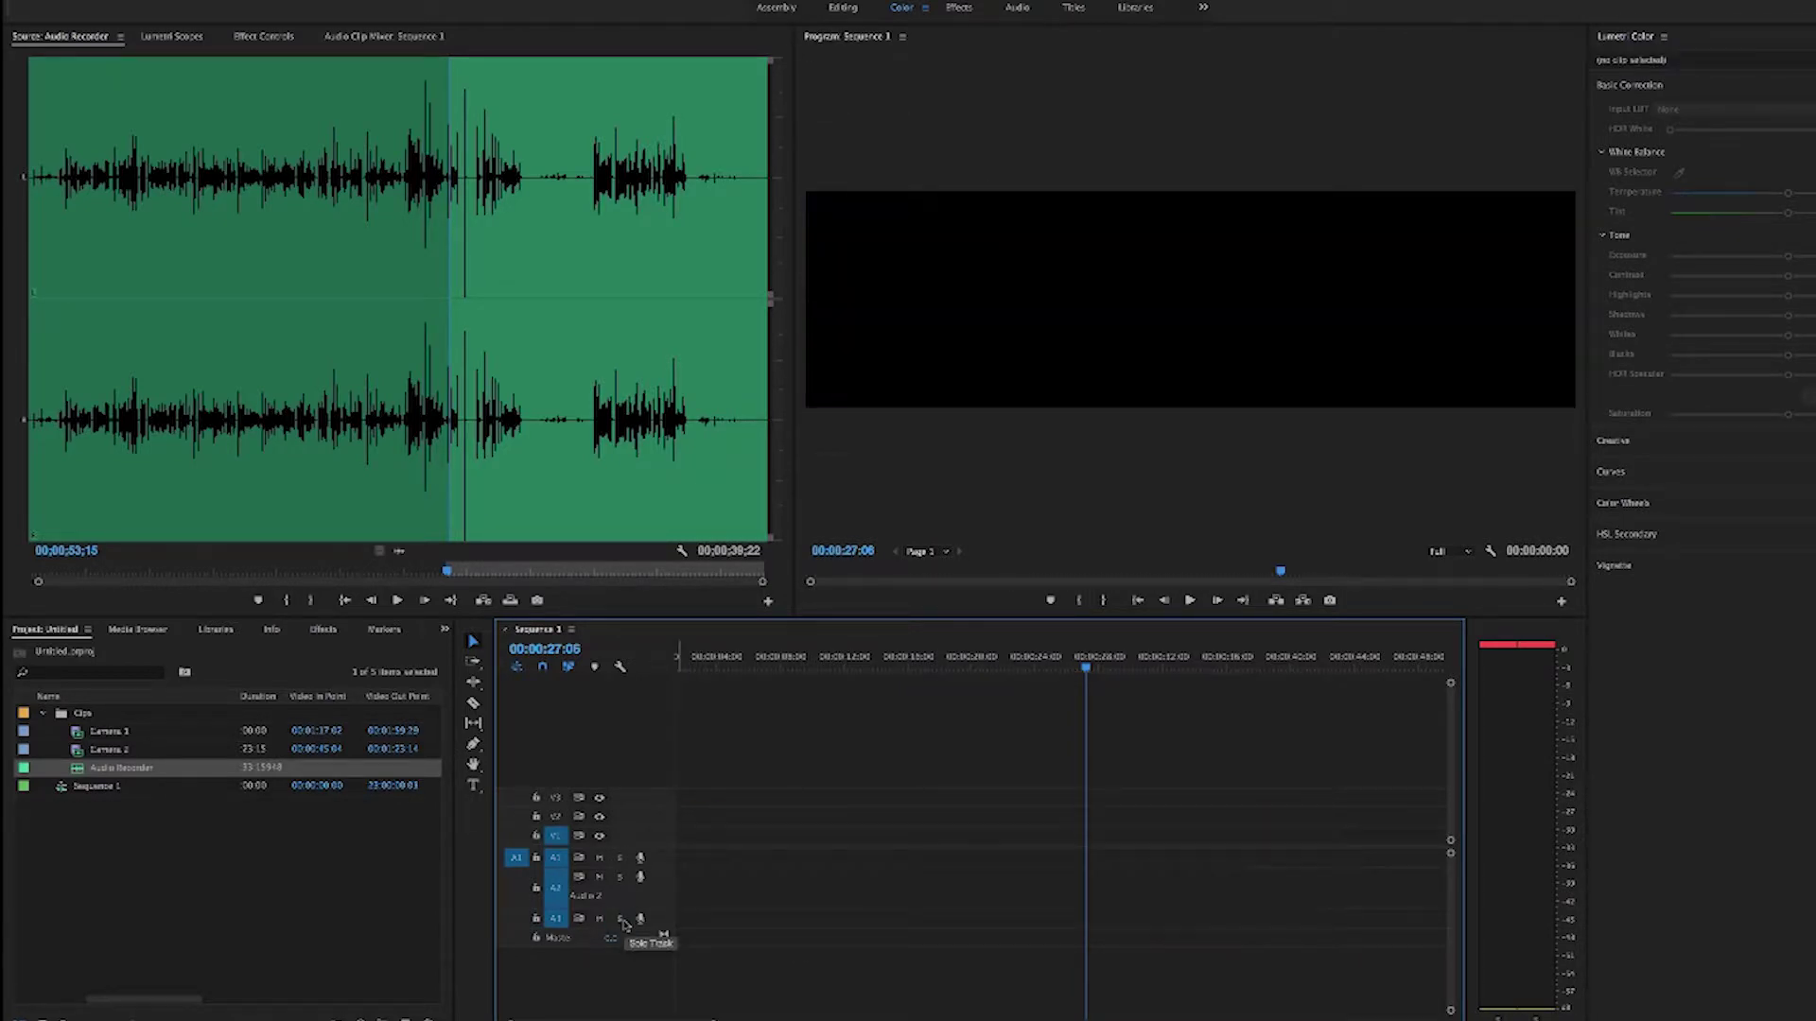
{"action": "key", "text": "Home"}
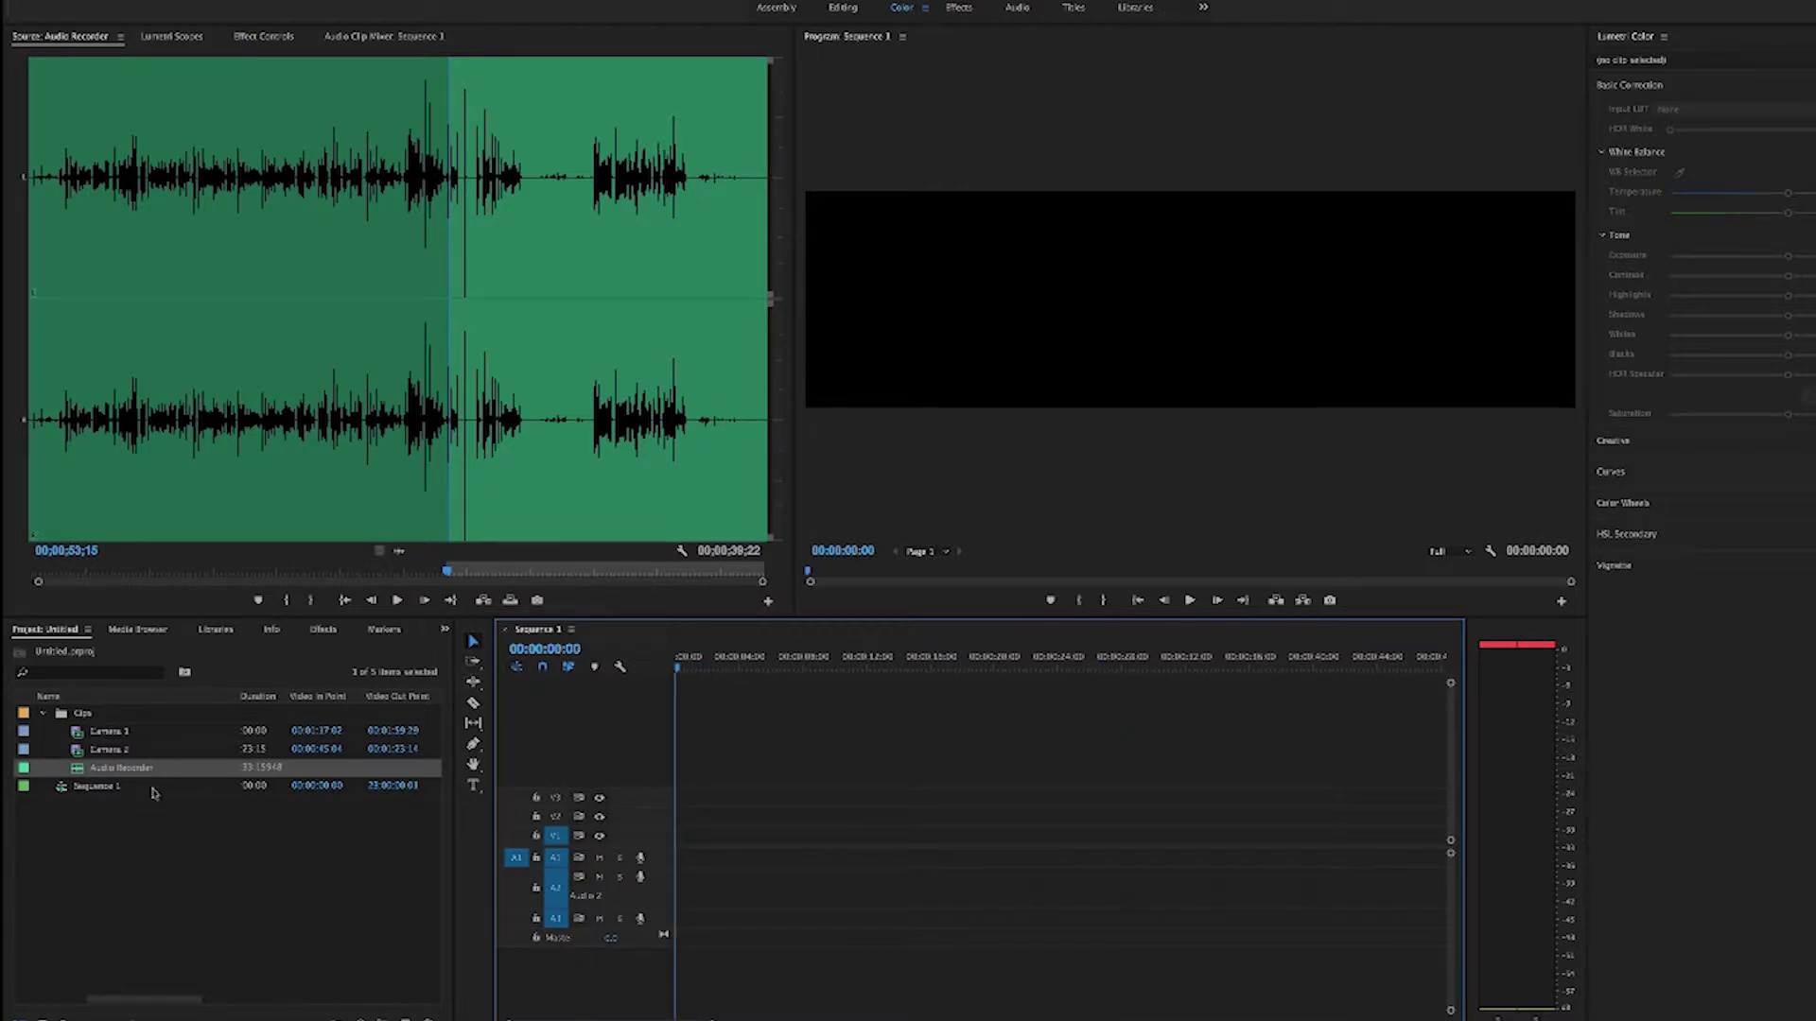
Start a multi-camera source sequence from the Camera 1, Camera 2 and Audio Recorder clips together
{"action": "mouse_move", "coordinate": [105, 730]}
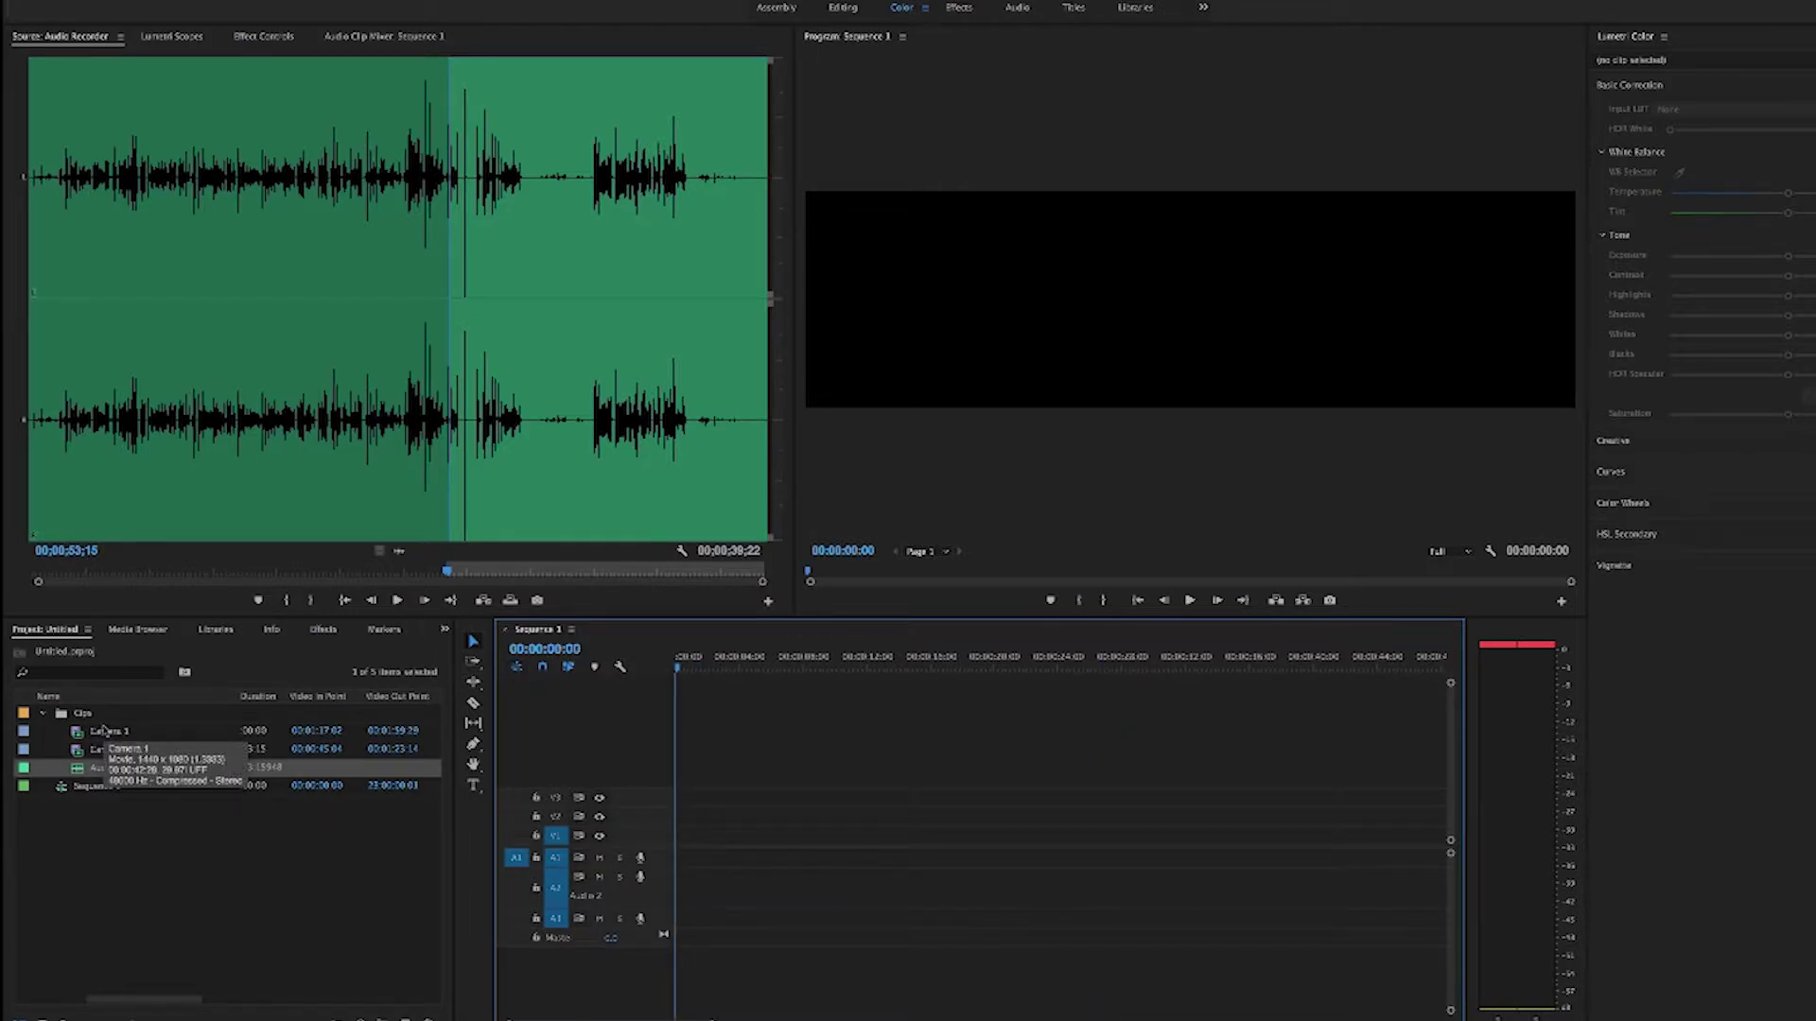
{"action": "left_click", "coordinate": [83, 733]}
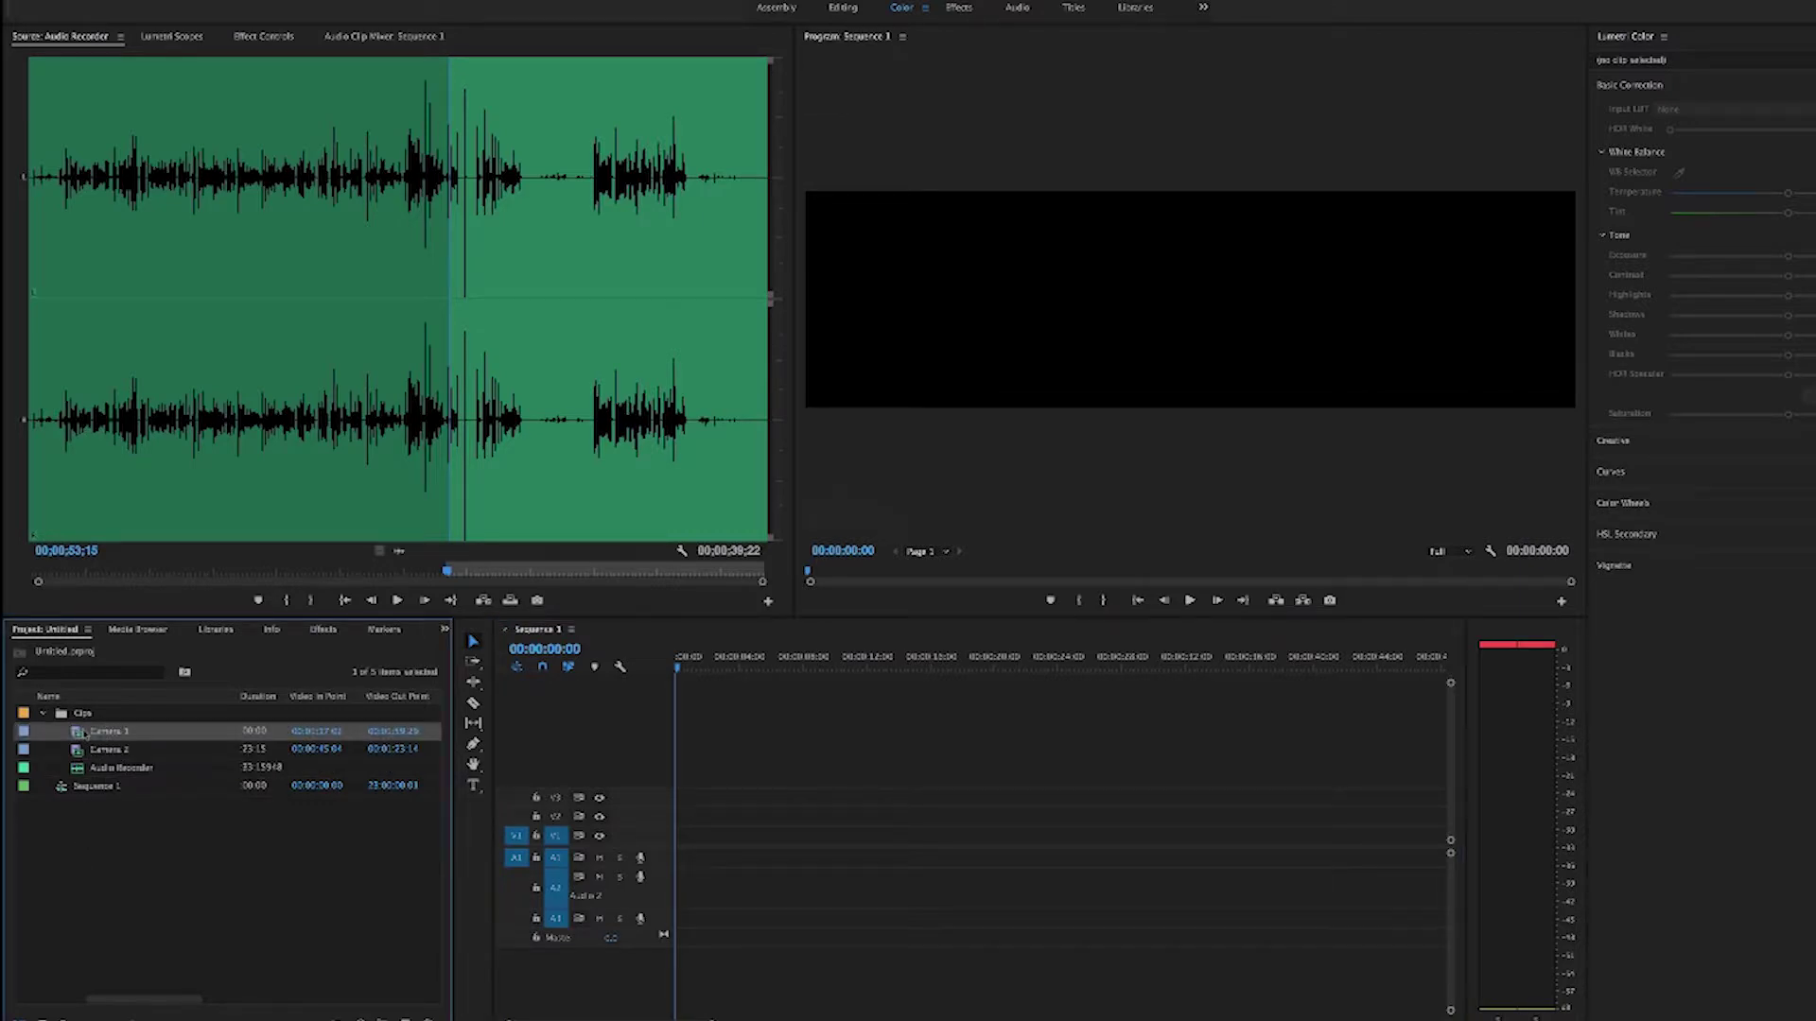
{"action": "left_click", "coordinate": [95, 769], "text": "shift"}
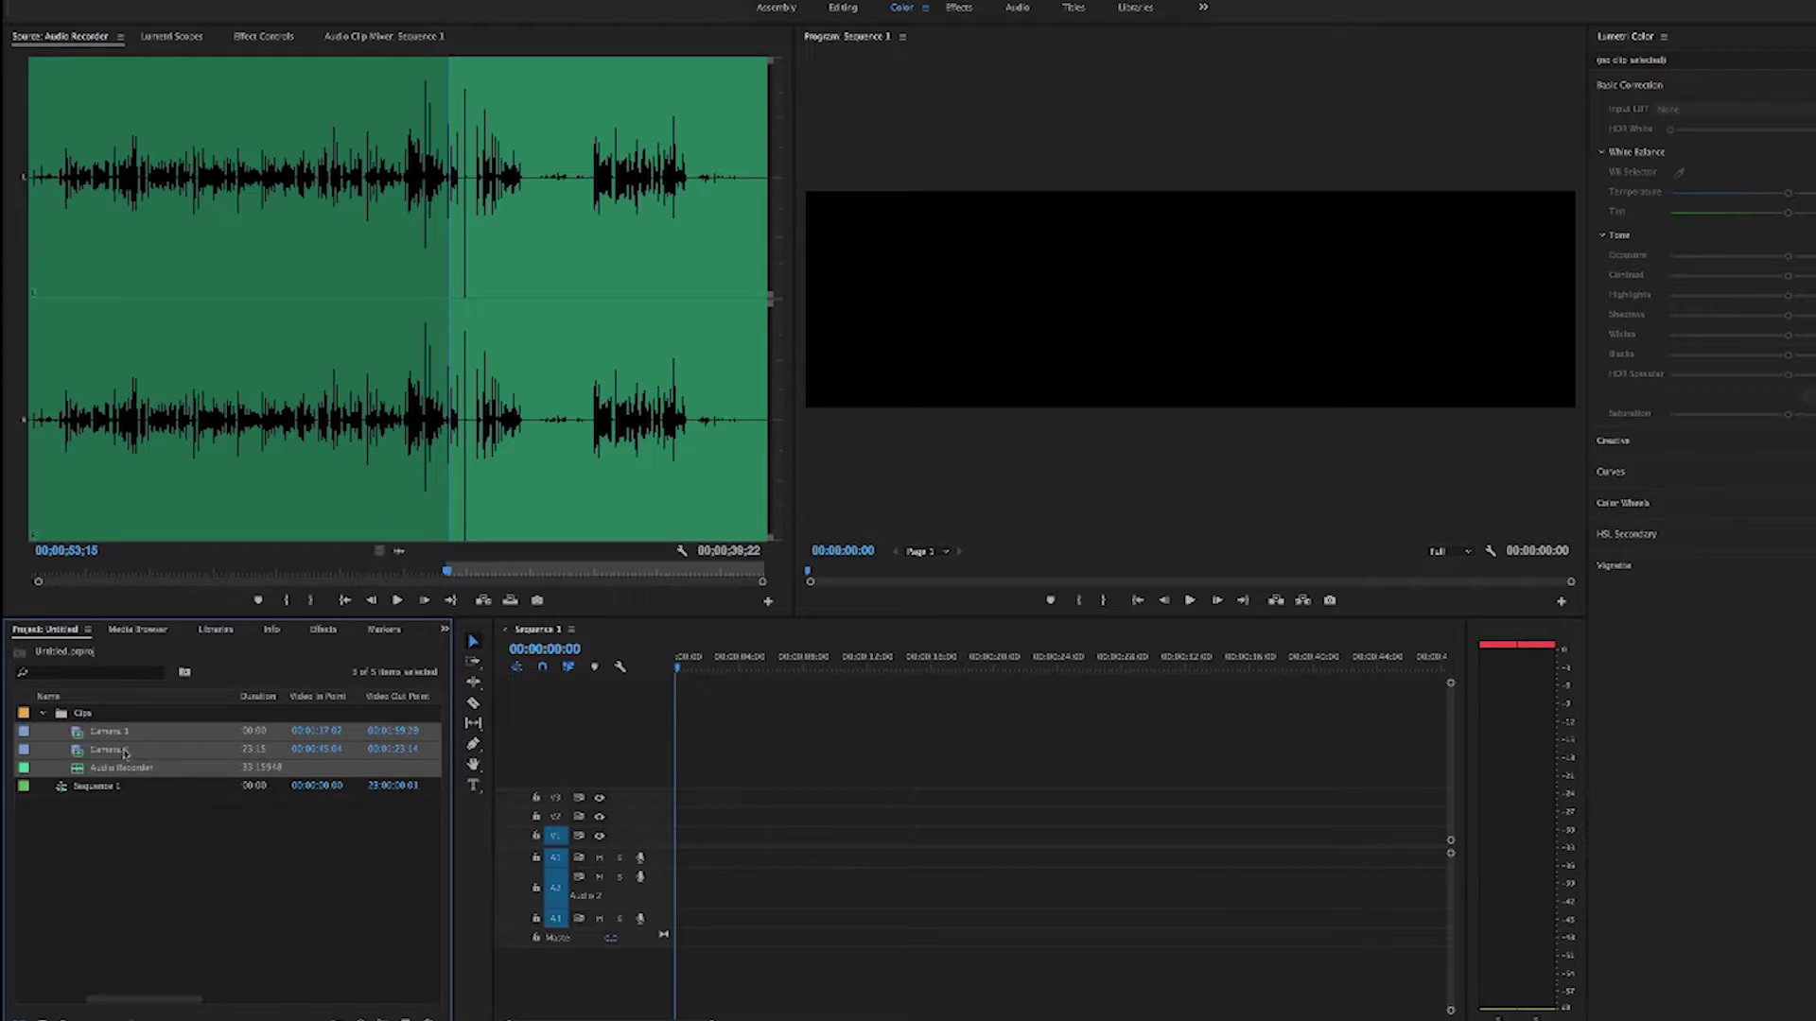
{"action": "right_click", "coordinate": [124, 752]}
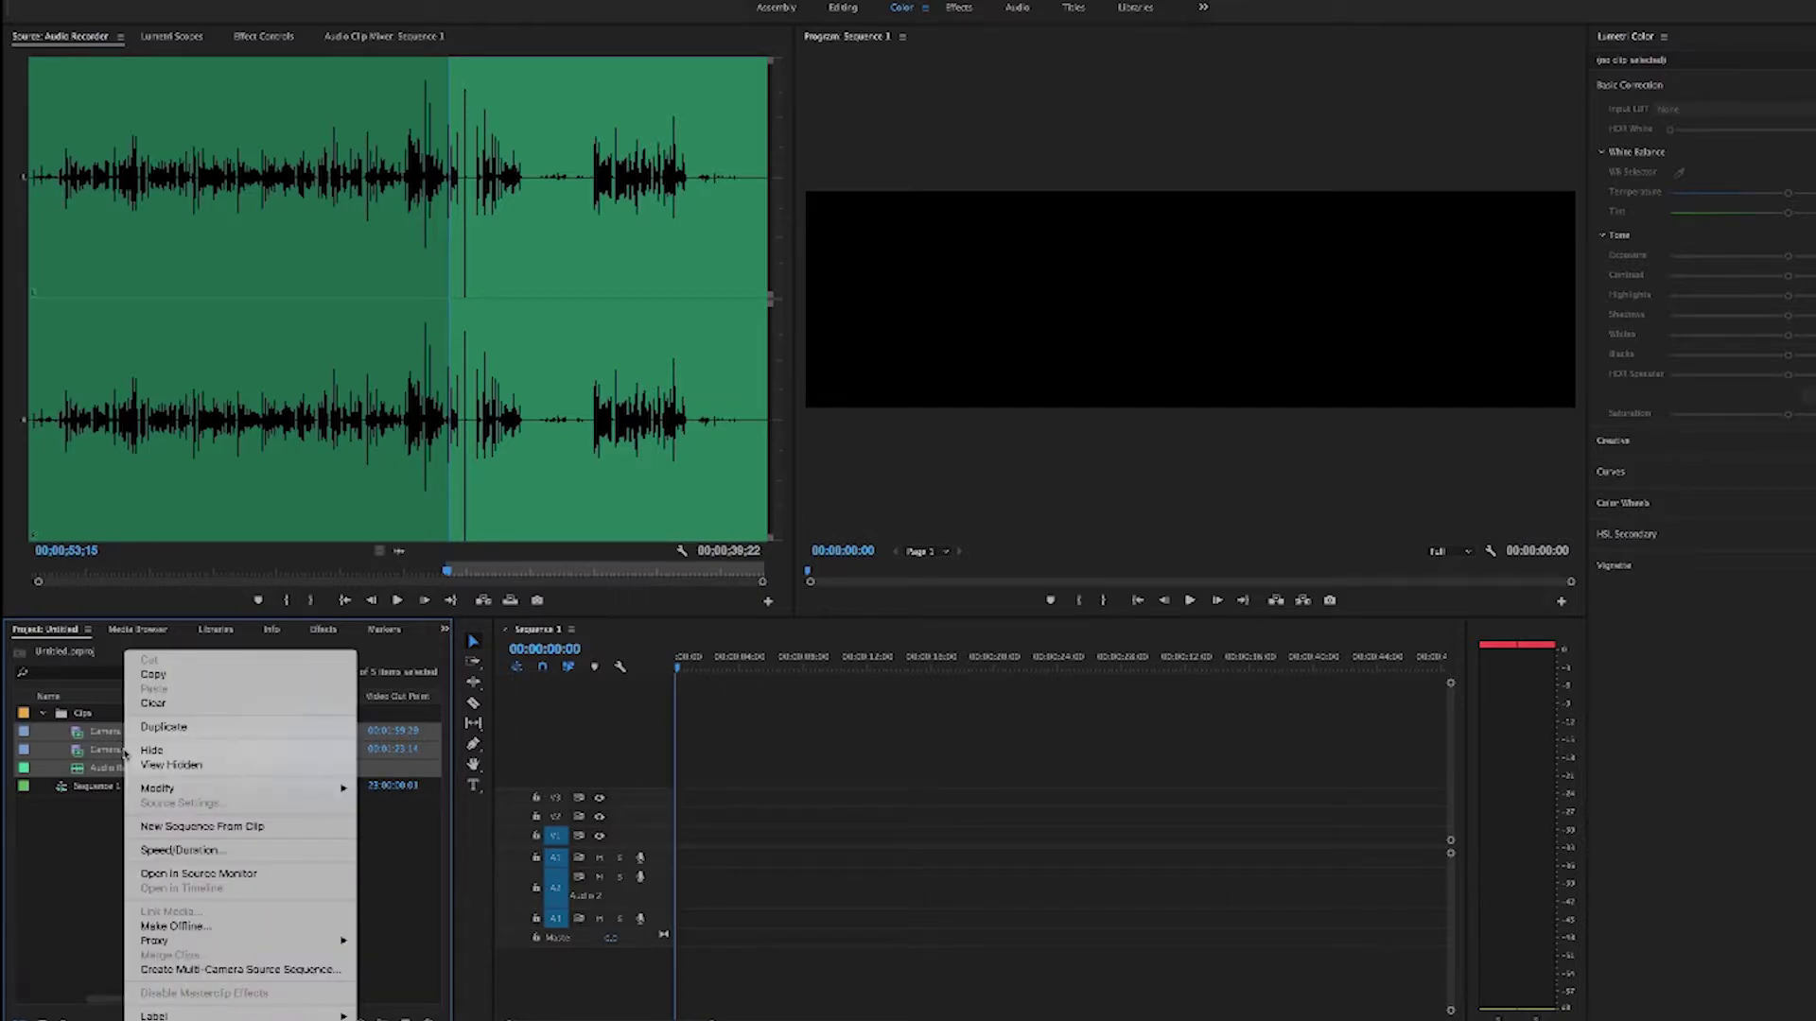
{"action": "left_click", "coordinate": [230, 971]}
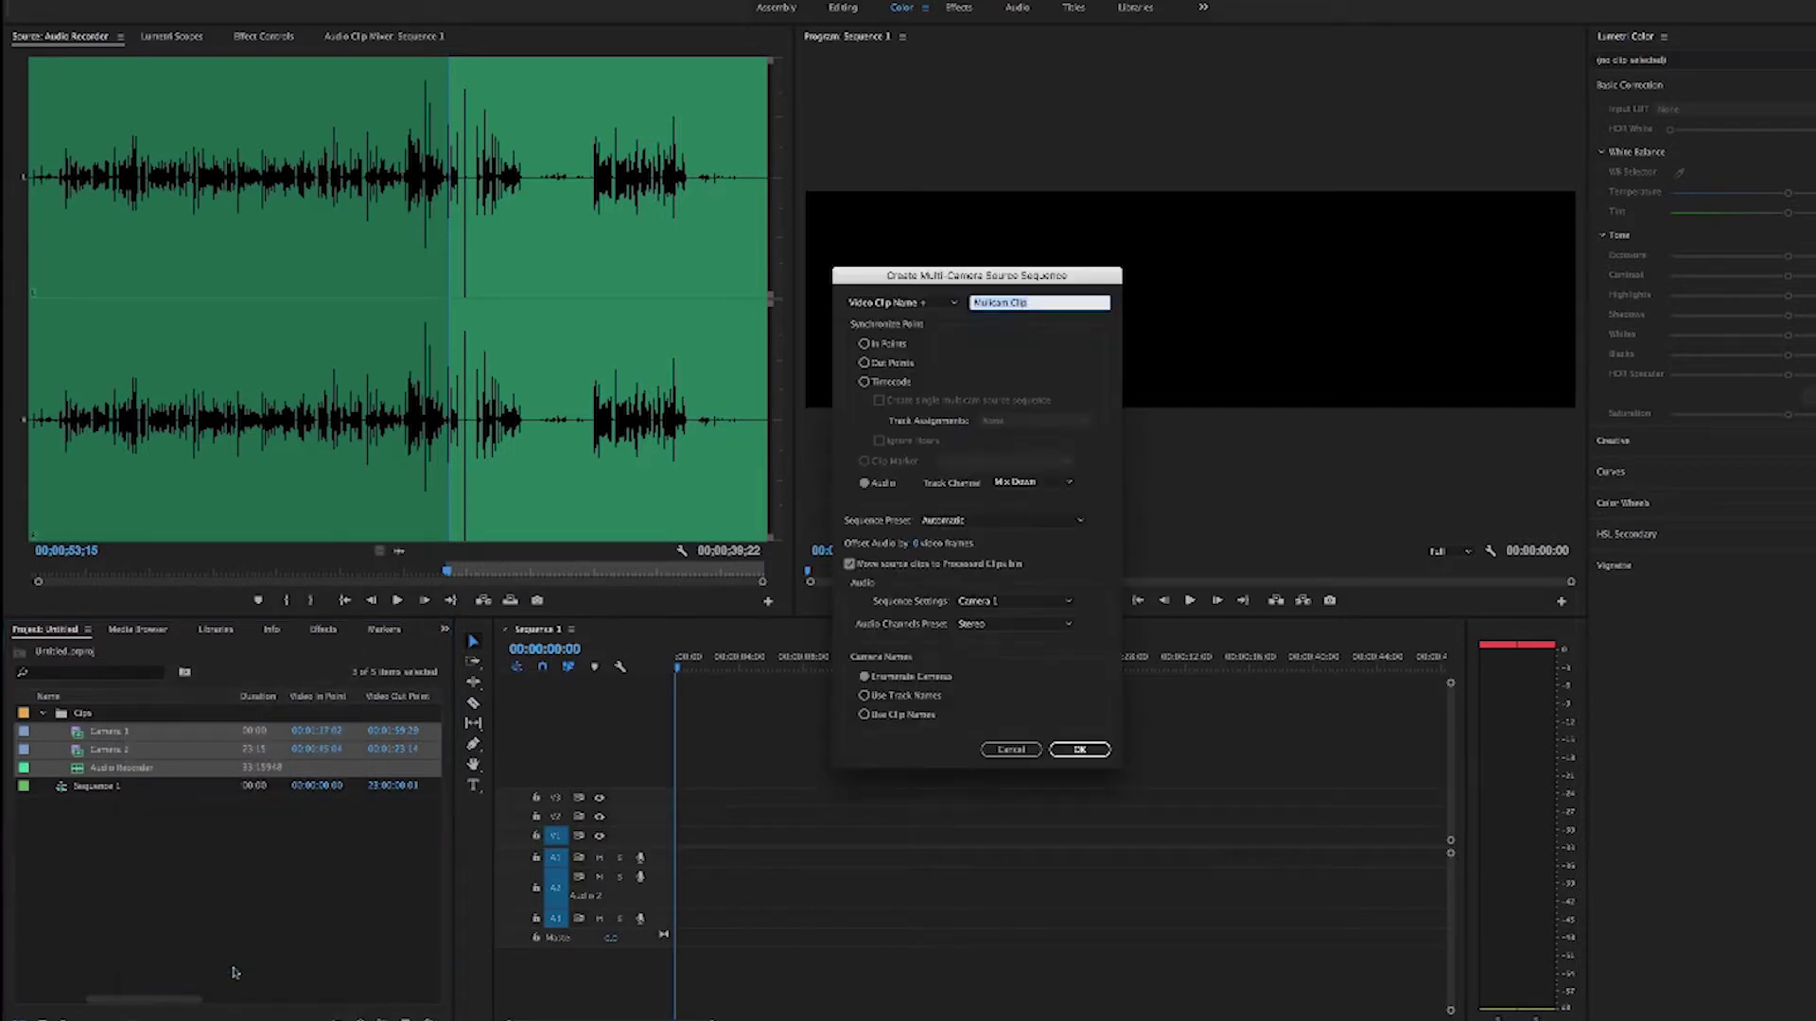
Create the multi-camera source sequence with the custom name Multicam Clip, synchronized by audio using the Mix Down track channel
{"action": "left_click", "coordinate": [1035, 302]}
{"action": "left_click", "coordinate": [951, 311]}
{"action": "left_click", "coordinate": [898, 347]}
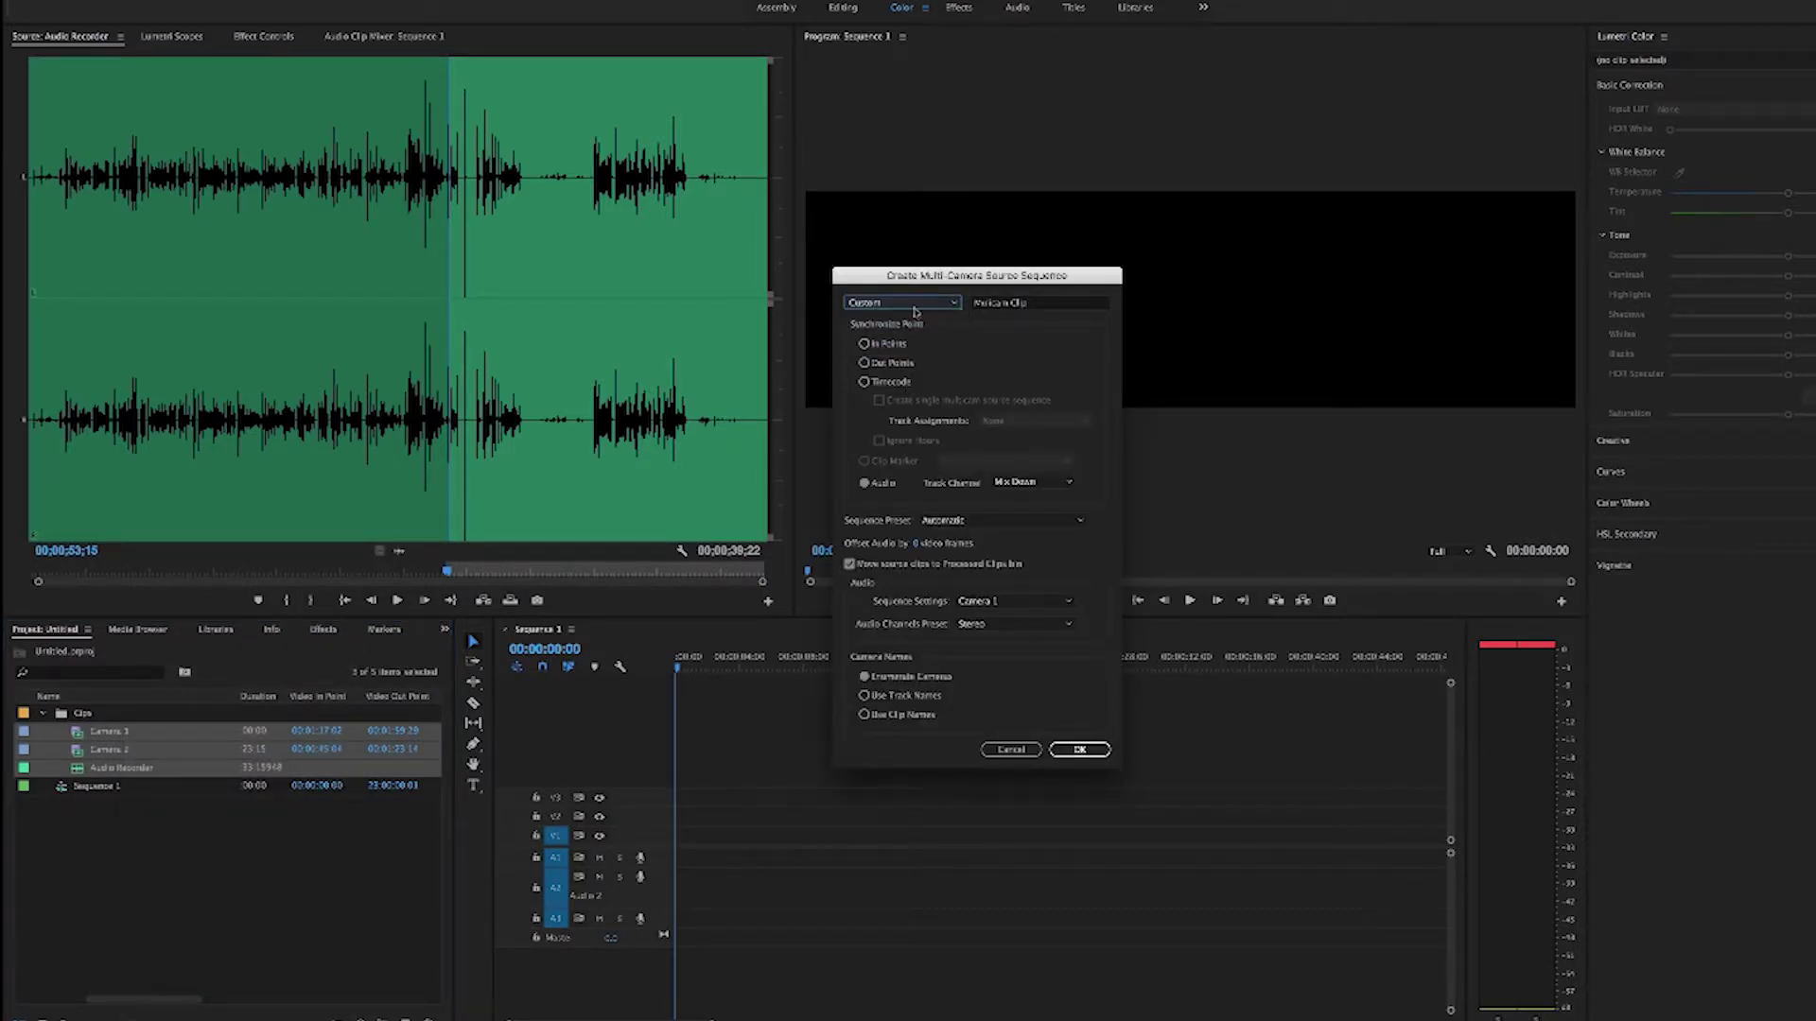
{"action": "left_click", "coordinate": [1050, 302]}
{"action": "type", "text": "M"}
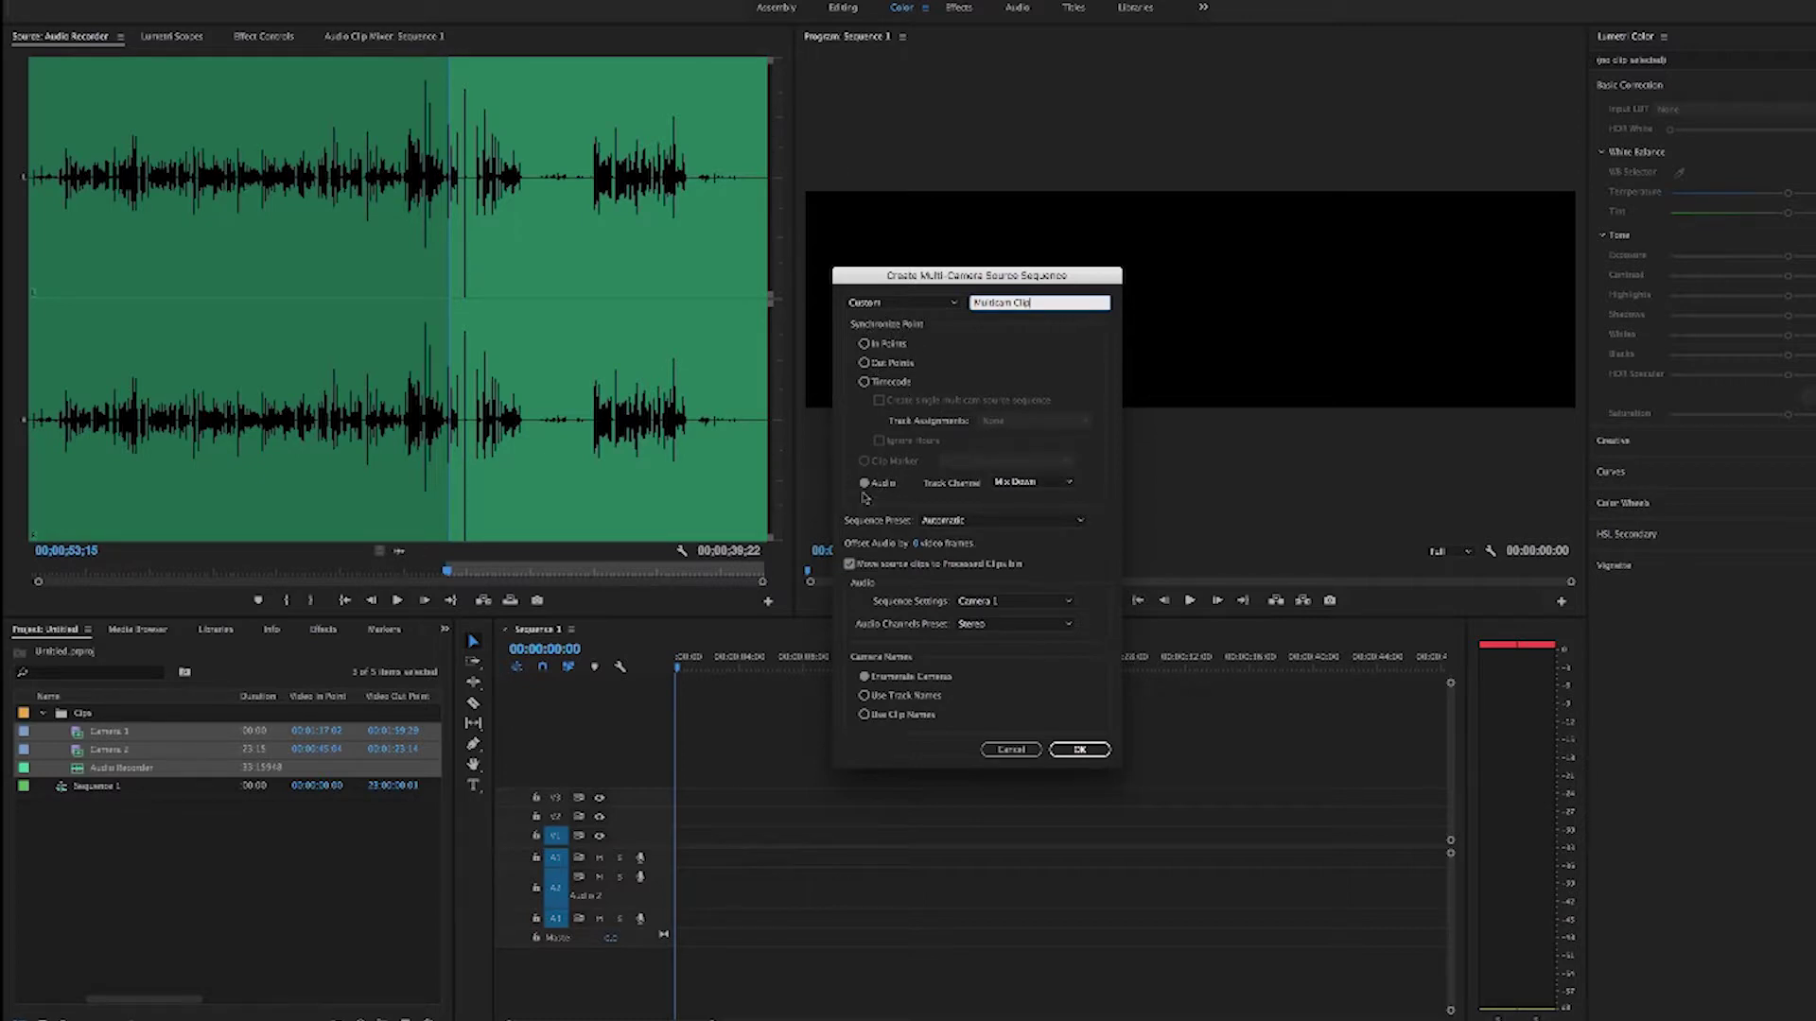
{"action": "left_click", "coordinate": [1028, 484]}
{"action": "left_click", "coordinate": [1029, 523]}
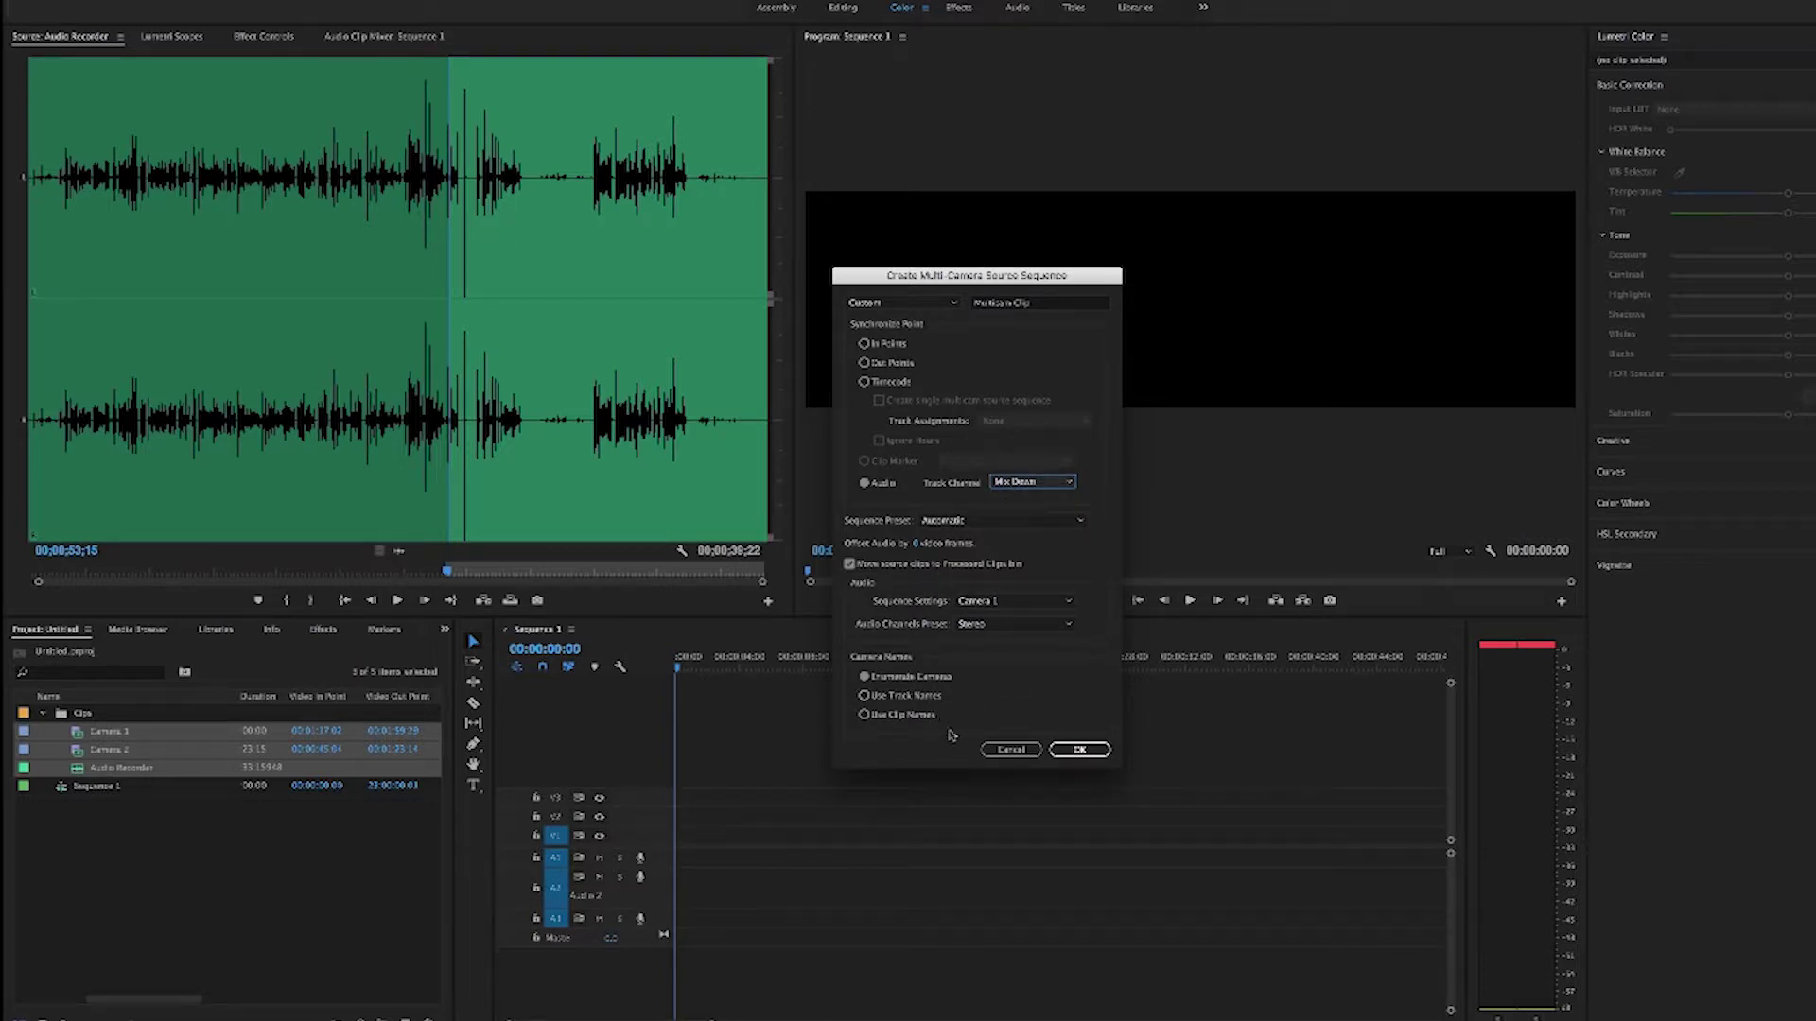
{"action": "left_click", "coordinate": [1076, 750]}
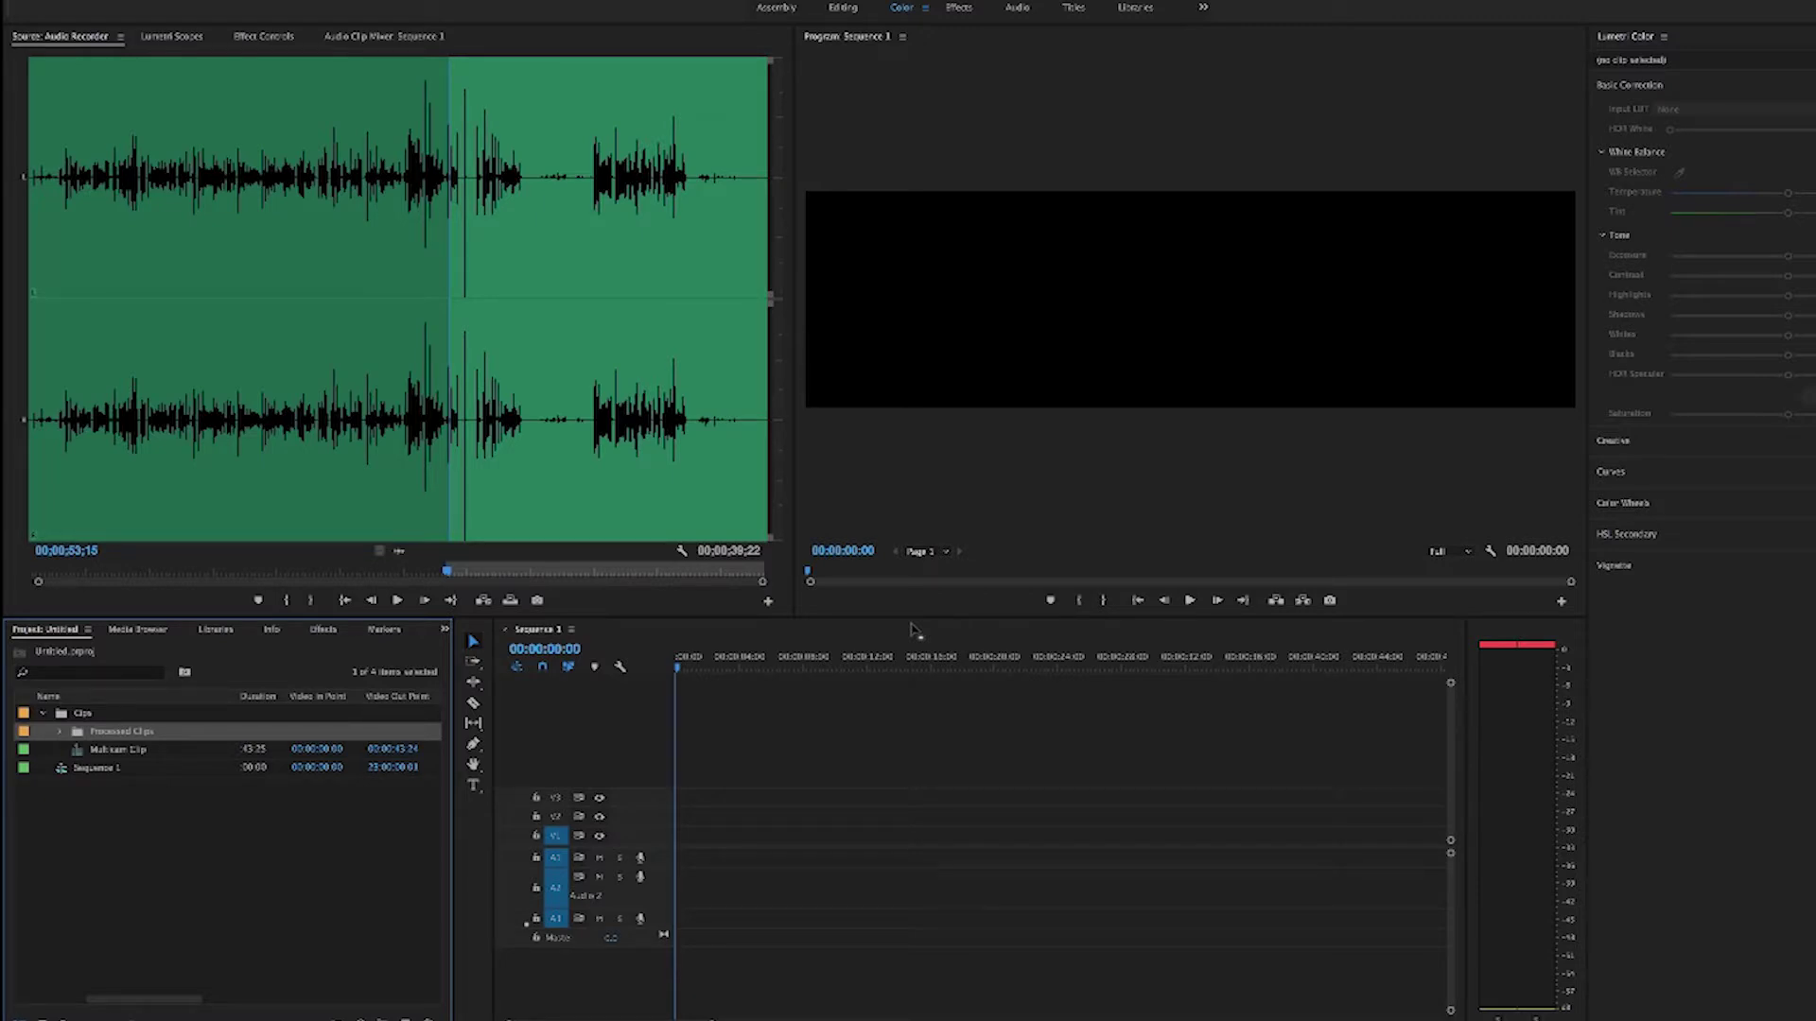
Move Camera 1, Camera 2 and Audio Recorder out of the Processed Clips bin back into the Clips bin
{"action": "left_click", "coordinate": [35, 866]}
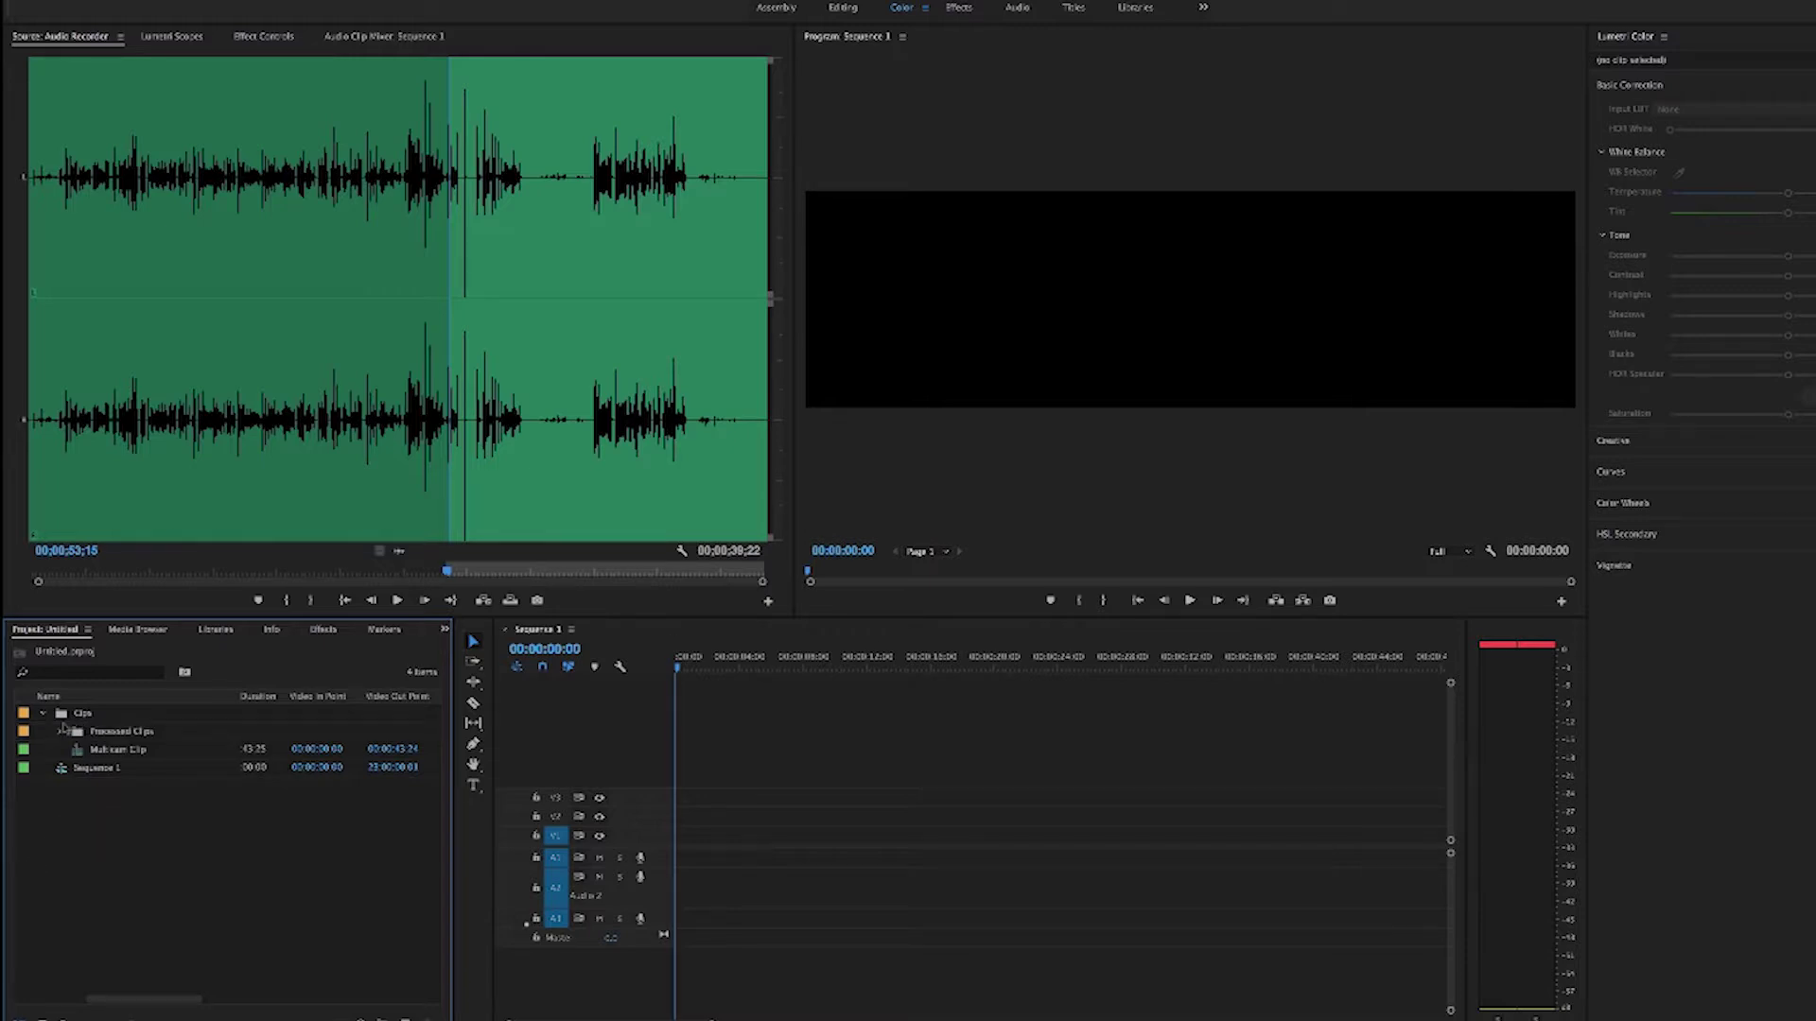
{"action": "left_click", "coordinate": [61, 732]}
{"action": "left_click", "coordinate": [60, 733]}
{"action": "left_click", "coordinate": [61, 733]}
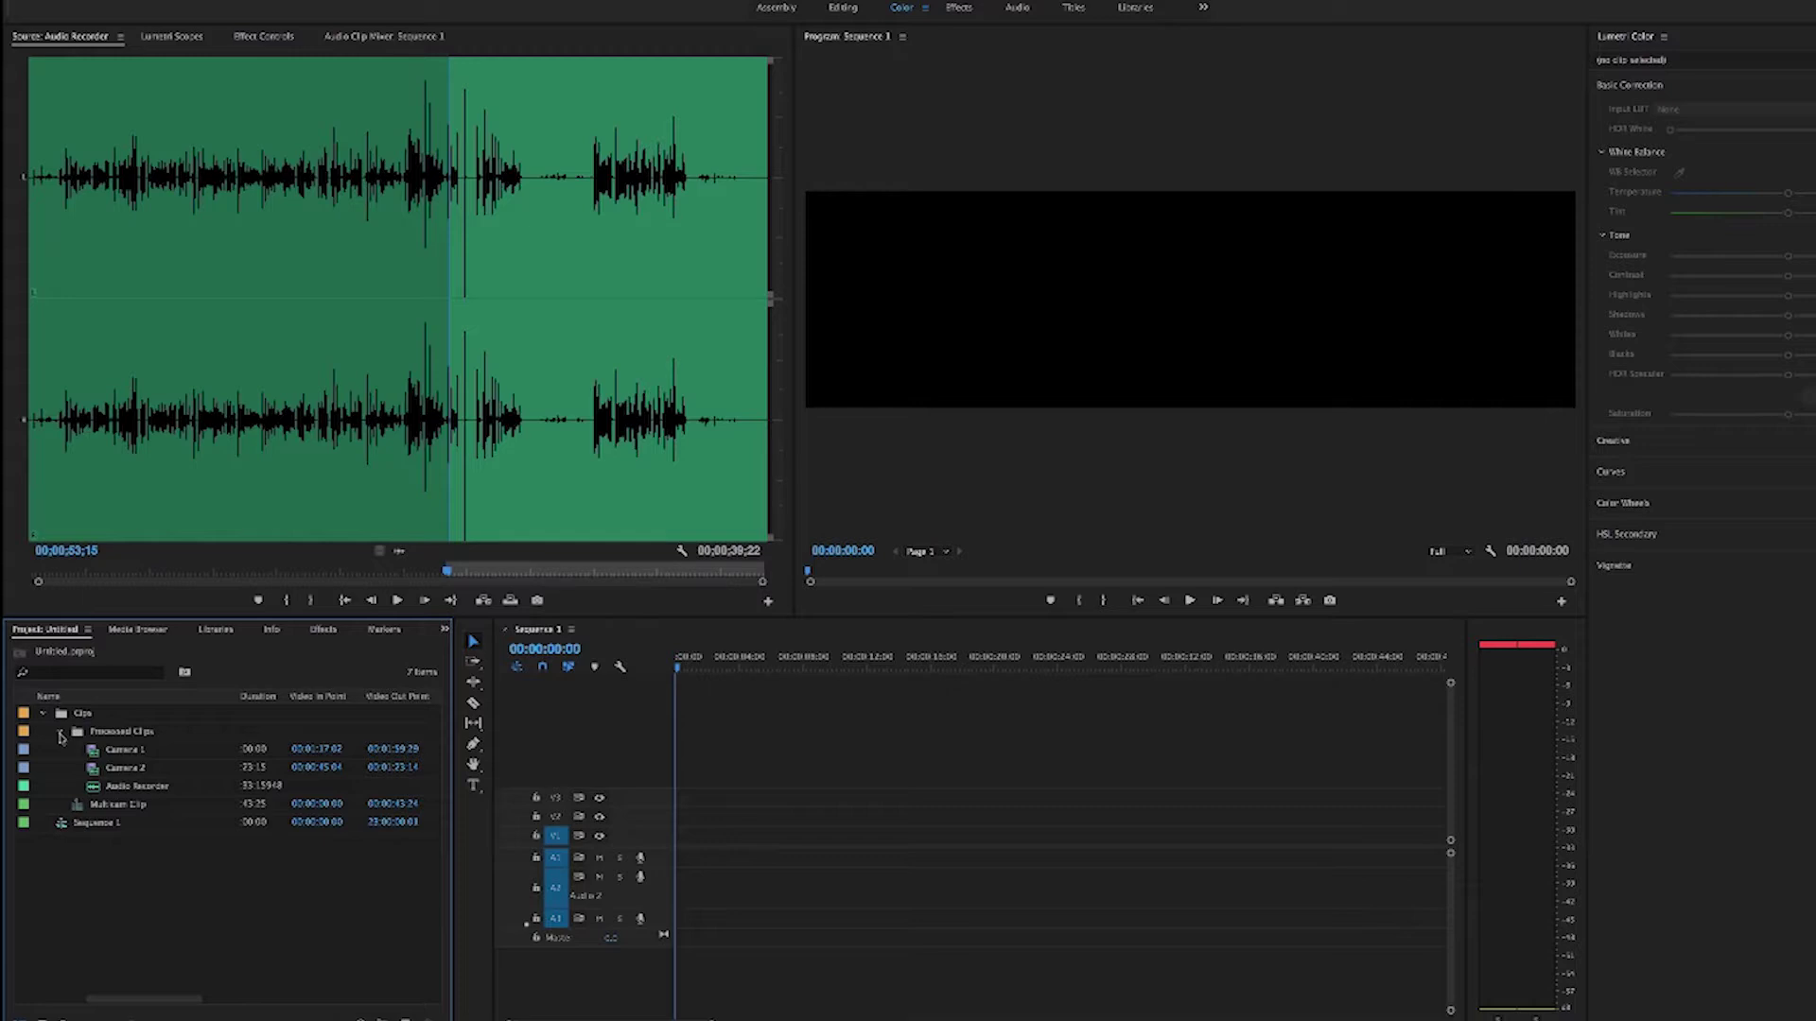
{"action": "left_click", "coordinate": [61, 732]}
{"action": "left_click", "coordinate": [61, 733]}
{"action": "left_click", "coordinate": [92, 750]}
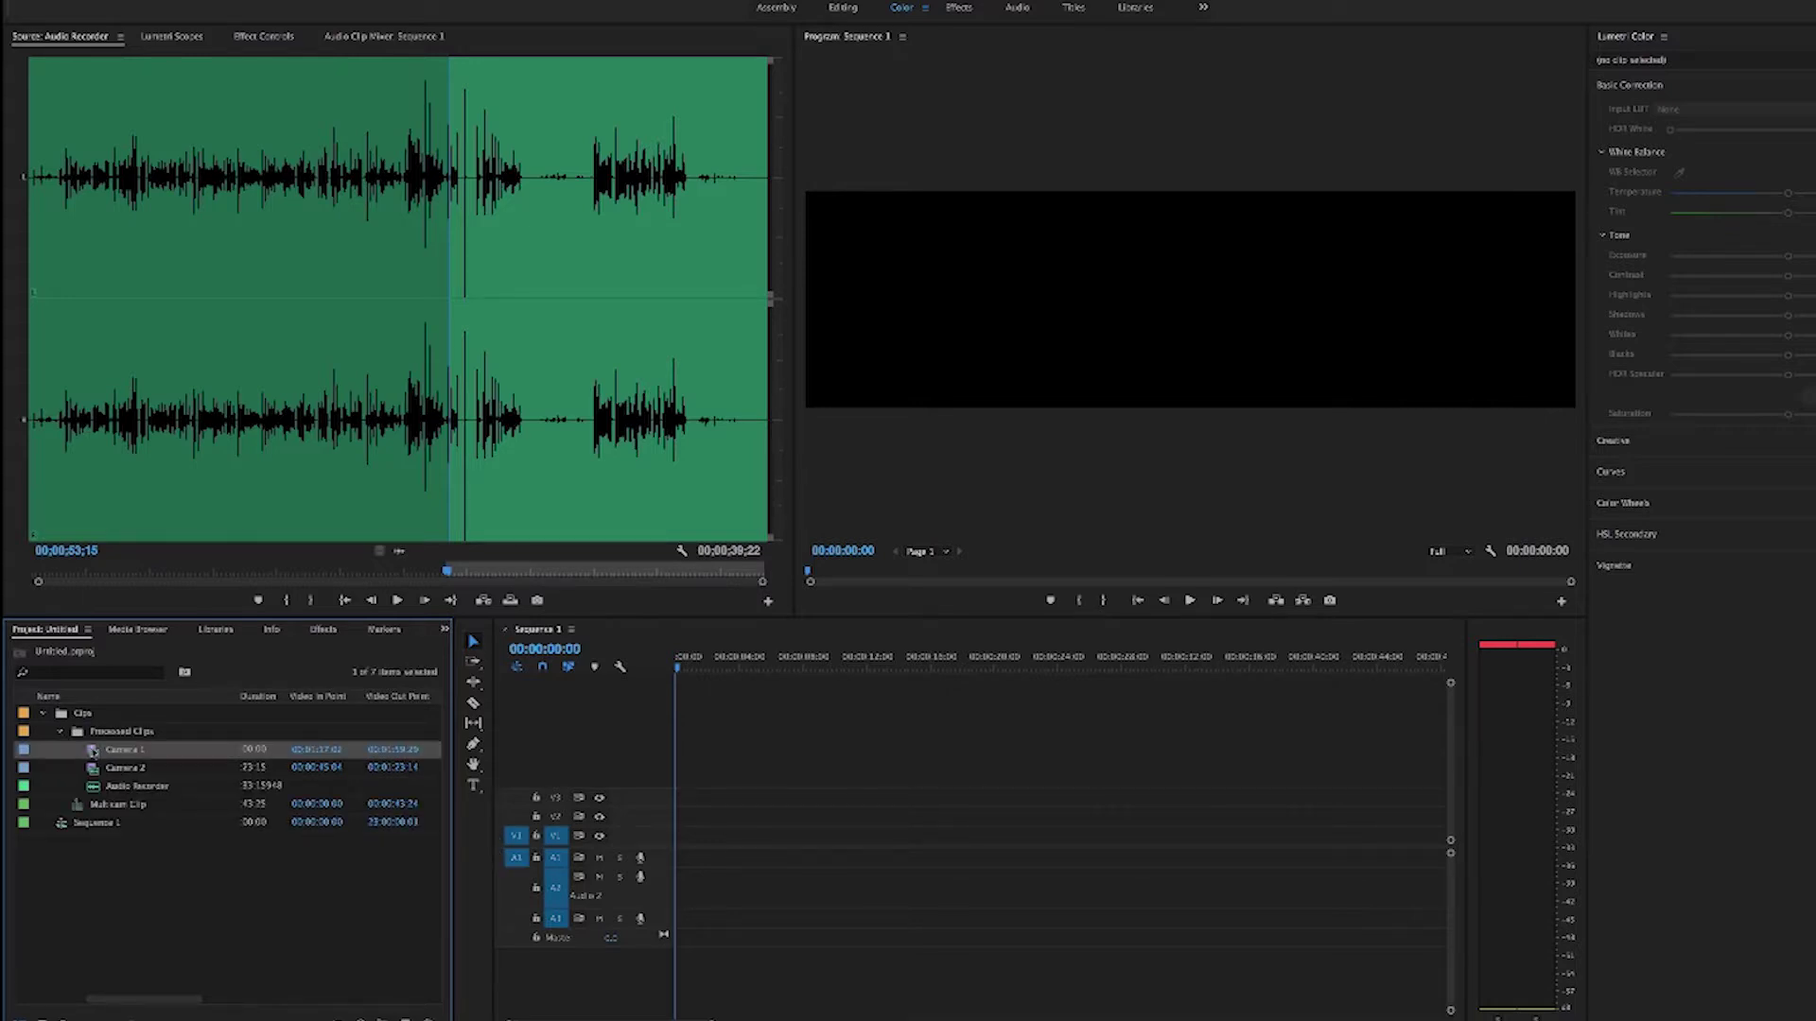
{"action": "left_click", "coordinate": [117, 789], "text": "shift"}
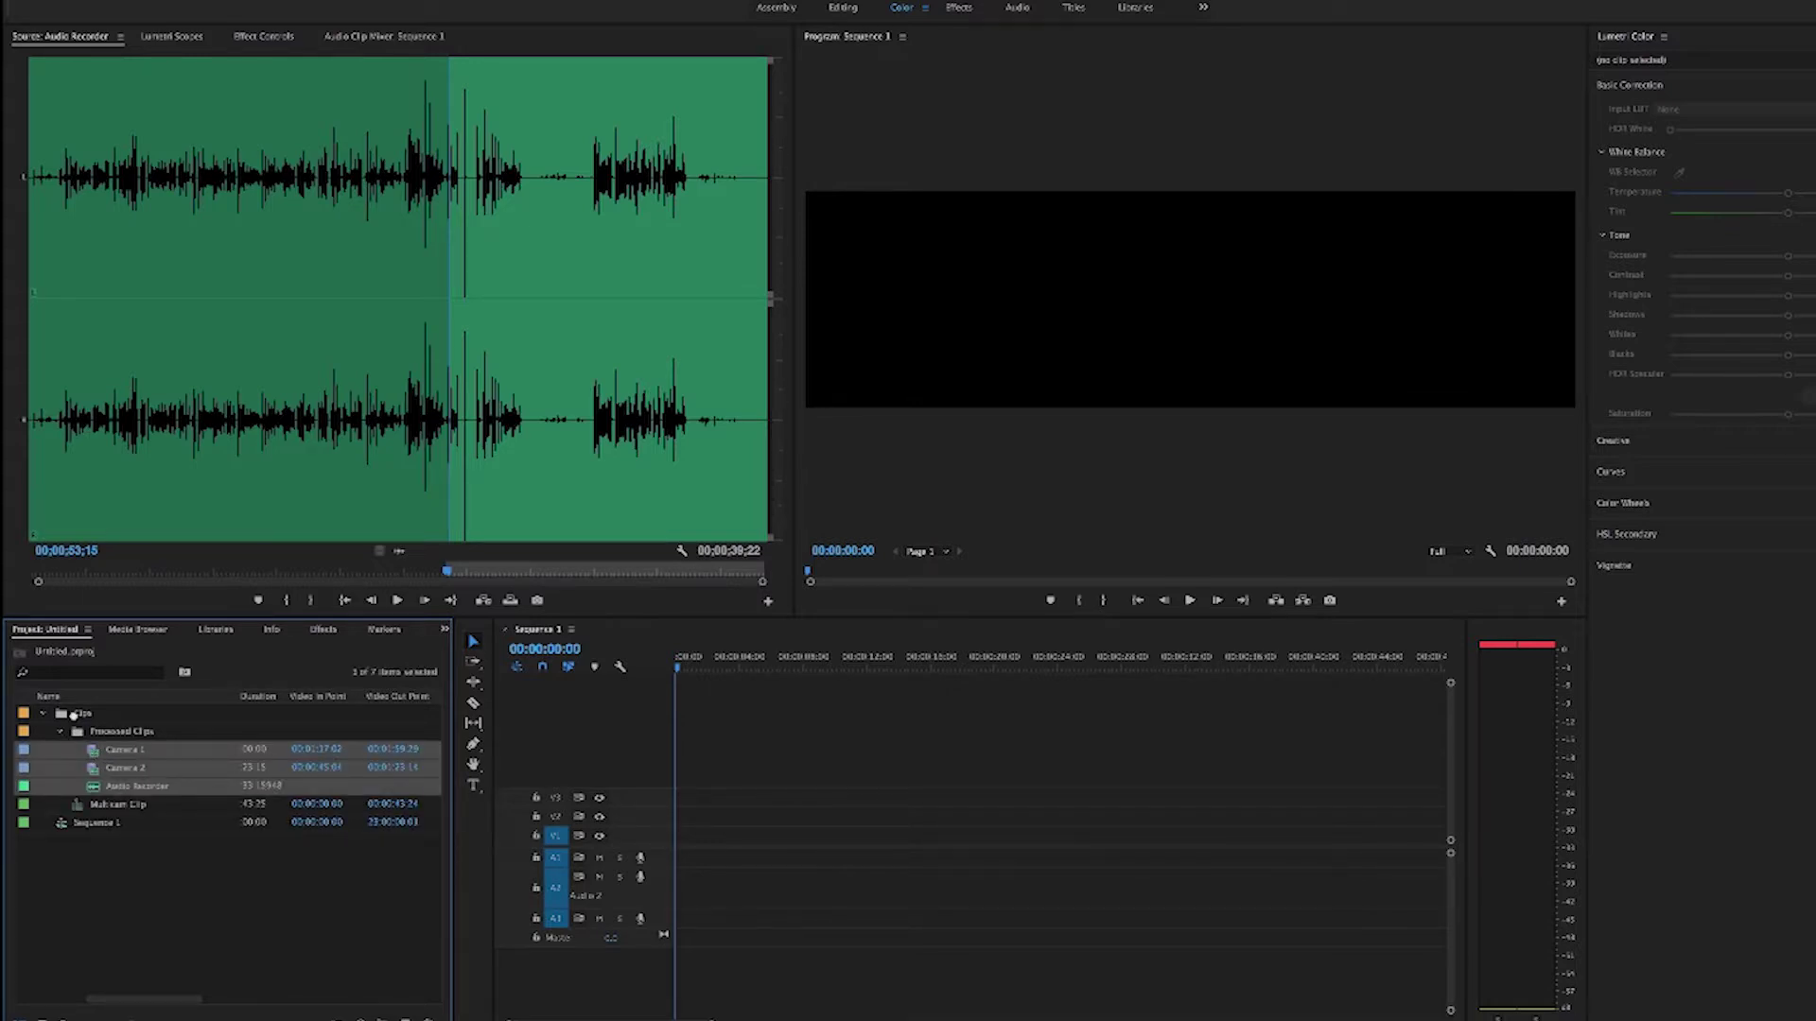
{"action": "left_click_drag", "start_coordinate": [74, 715], "coordinate": [73, 716]}
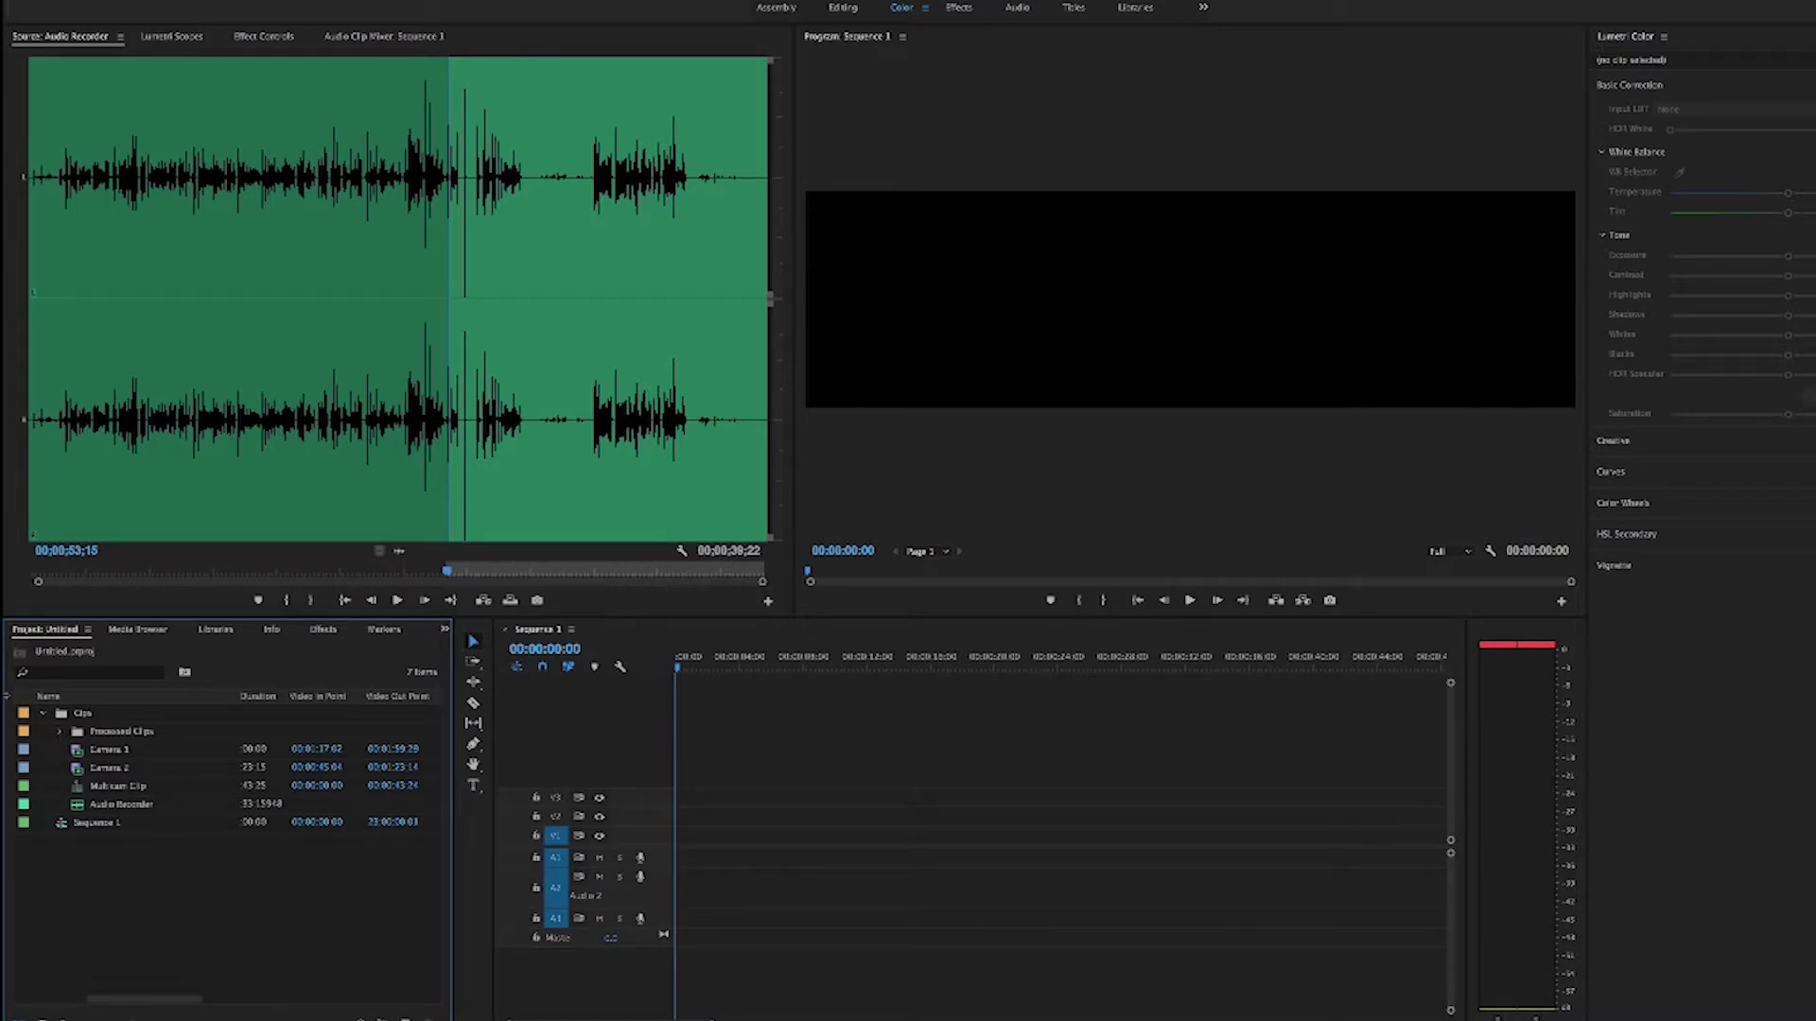
Place Multicam Clip at the start of Sequence 1 on V1 and A1, and set the program monitor to Multi-Camera display
{"action": "left_click", "coordinate": [112, 788]}
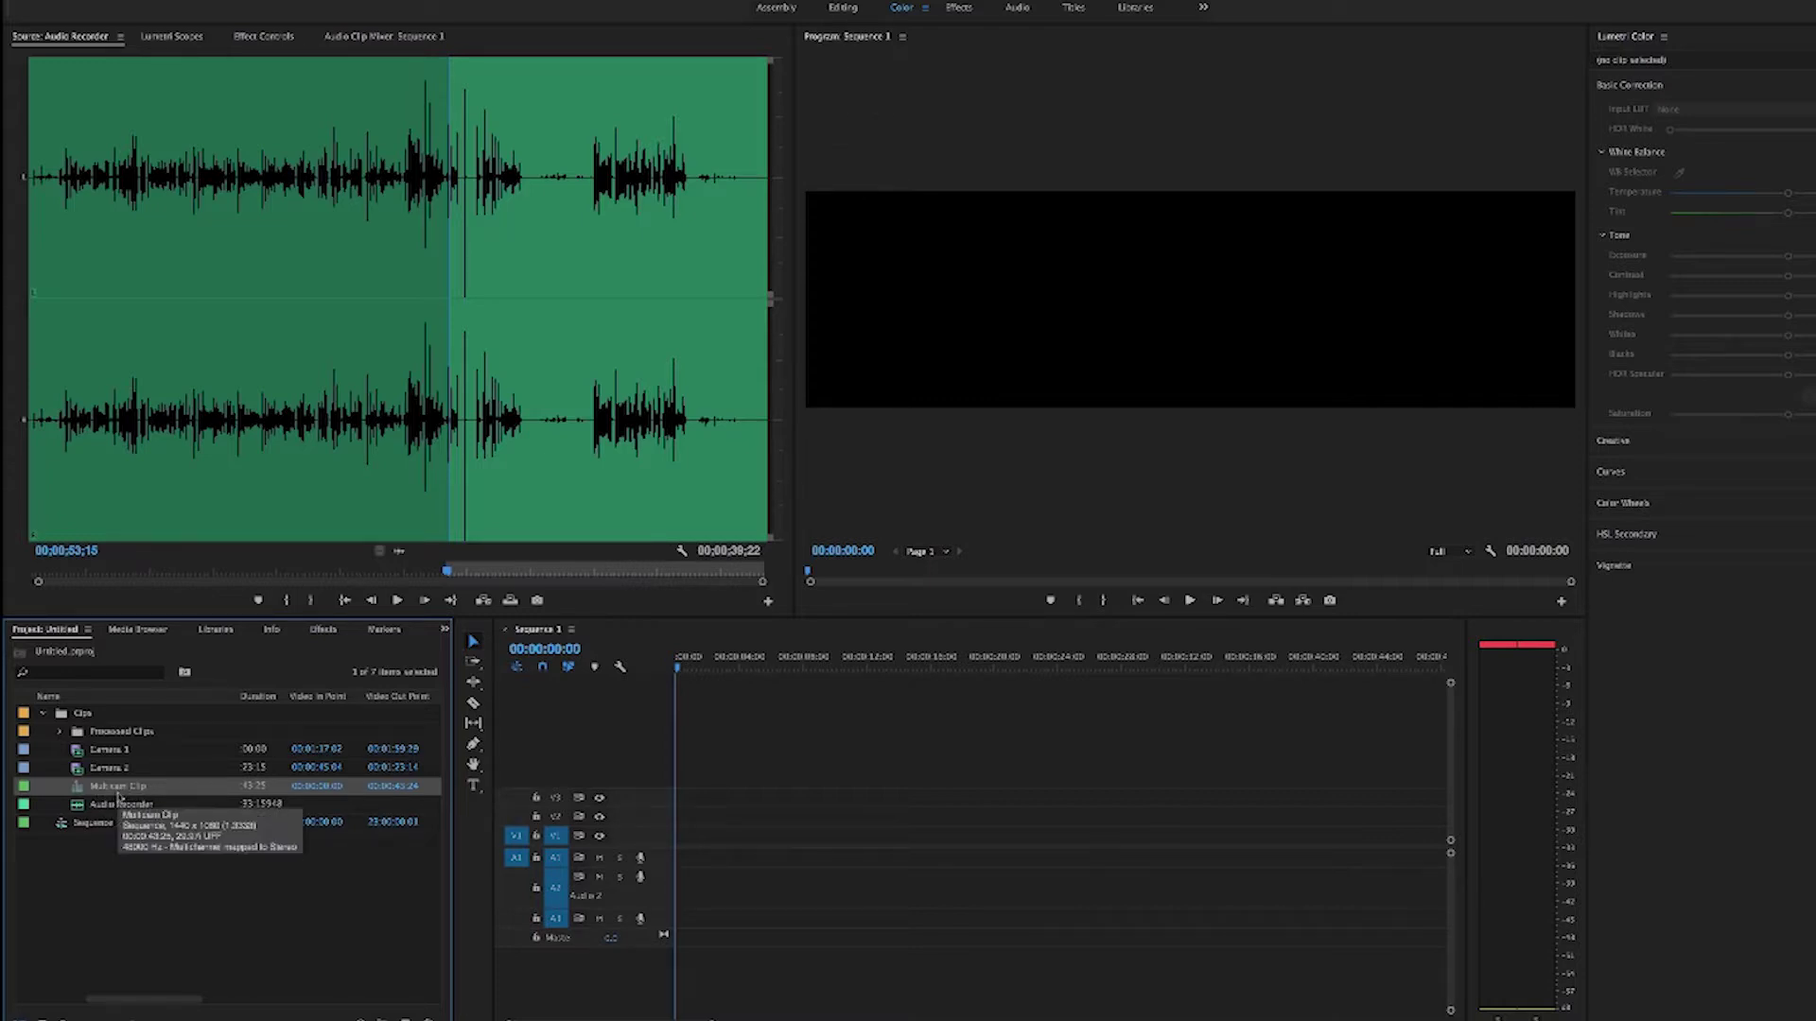
{"action": "left_click_drag", "start_coordinate": [78, 791], "coordinate": [665, 847]}
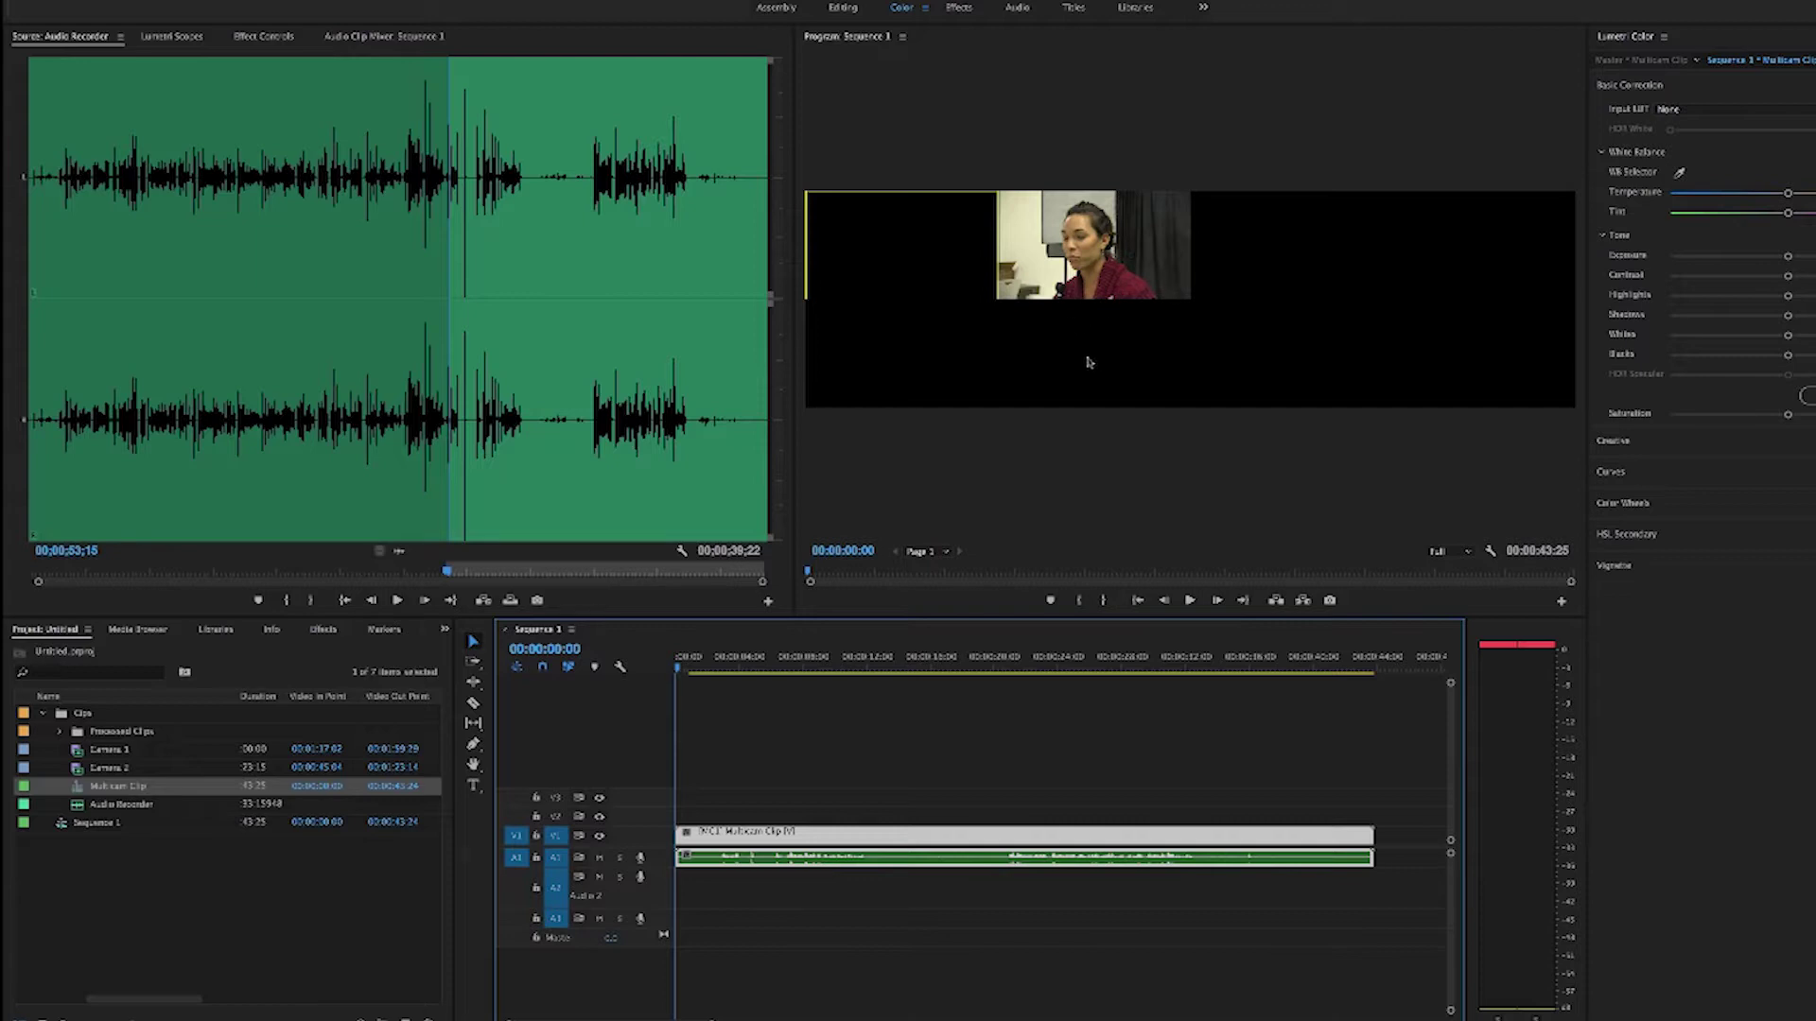
{"action": "left_click", "coordinate": [1492, 552]}
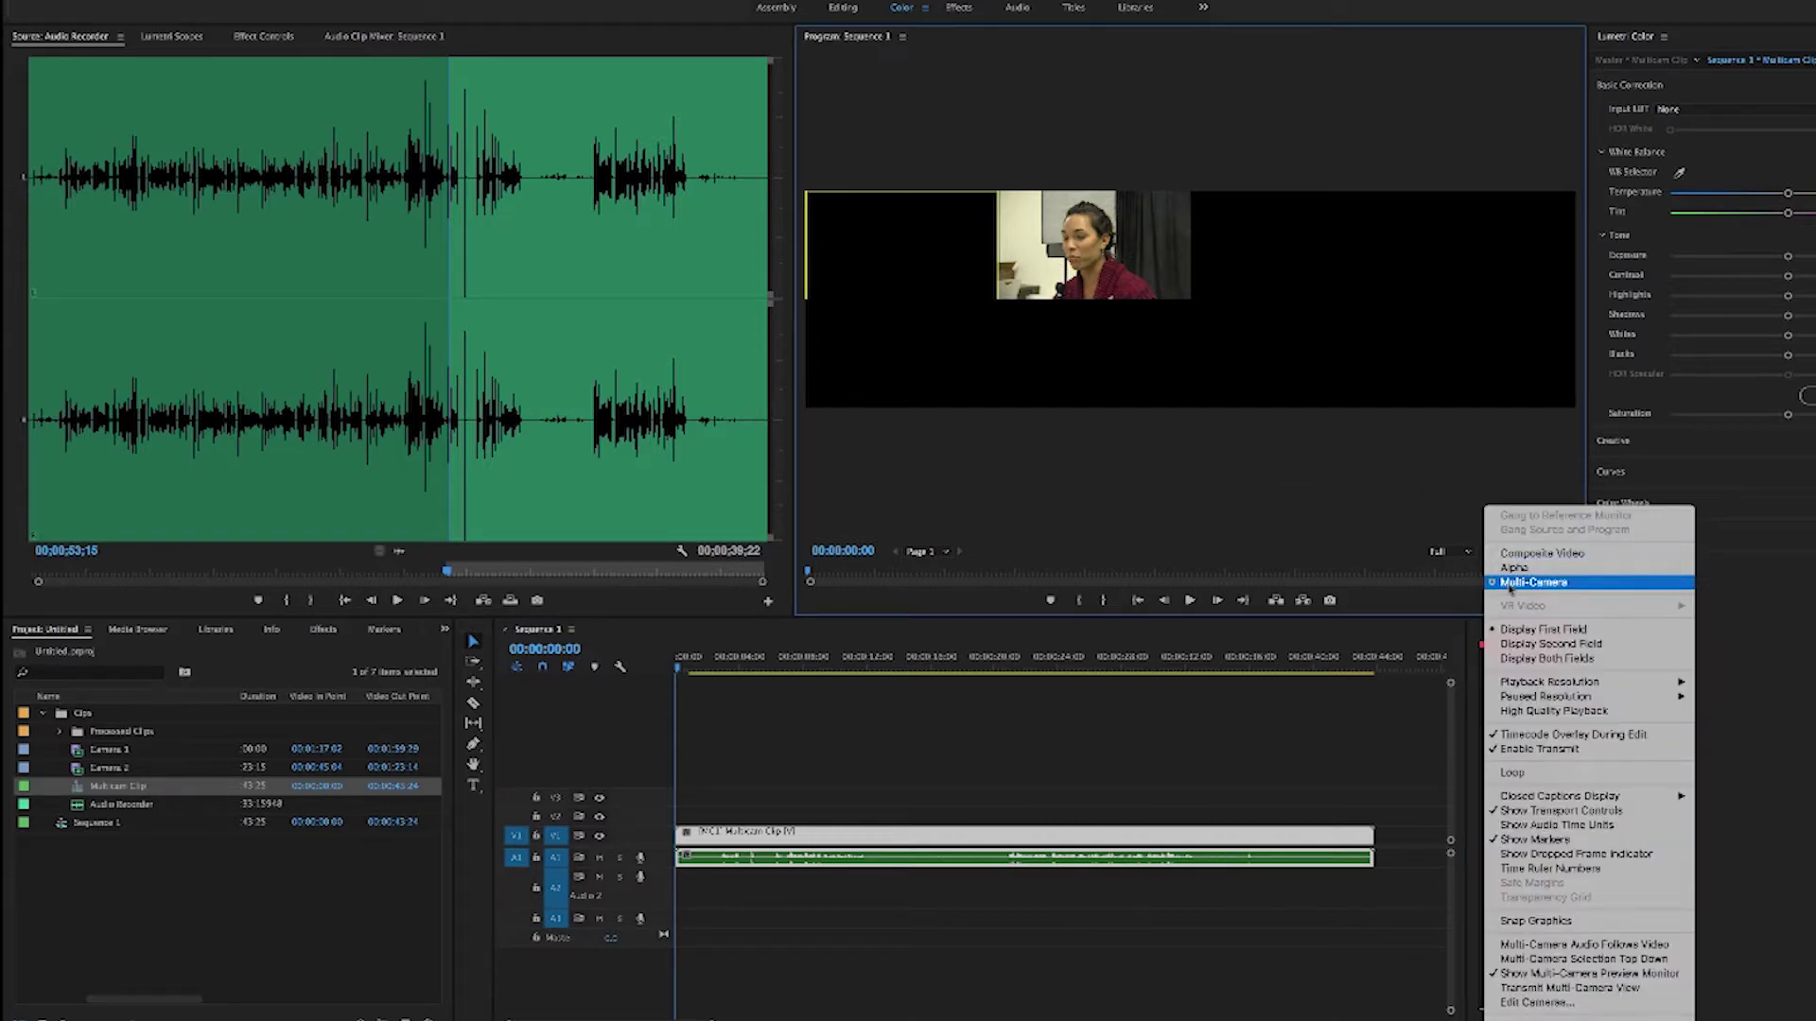
{"action": "left_click", "coordinate": [1510, 583]}
Play the multicam clip from 00:00:11:12 and switch between the two camera angles live to record cuts
{"action": "left_click_drag", "start_coordinate": [747, 667], "coordinate": [827, 667]}
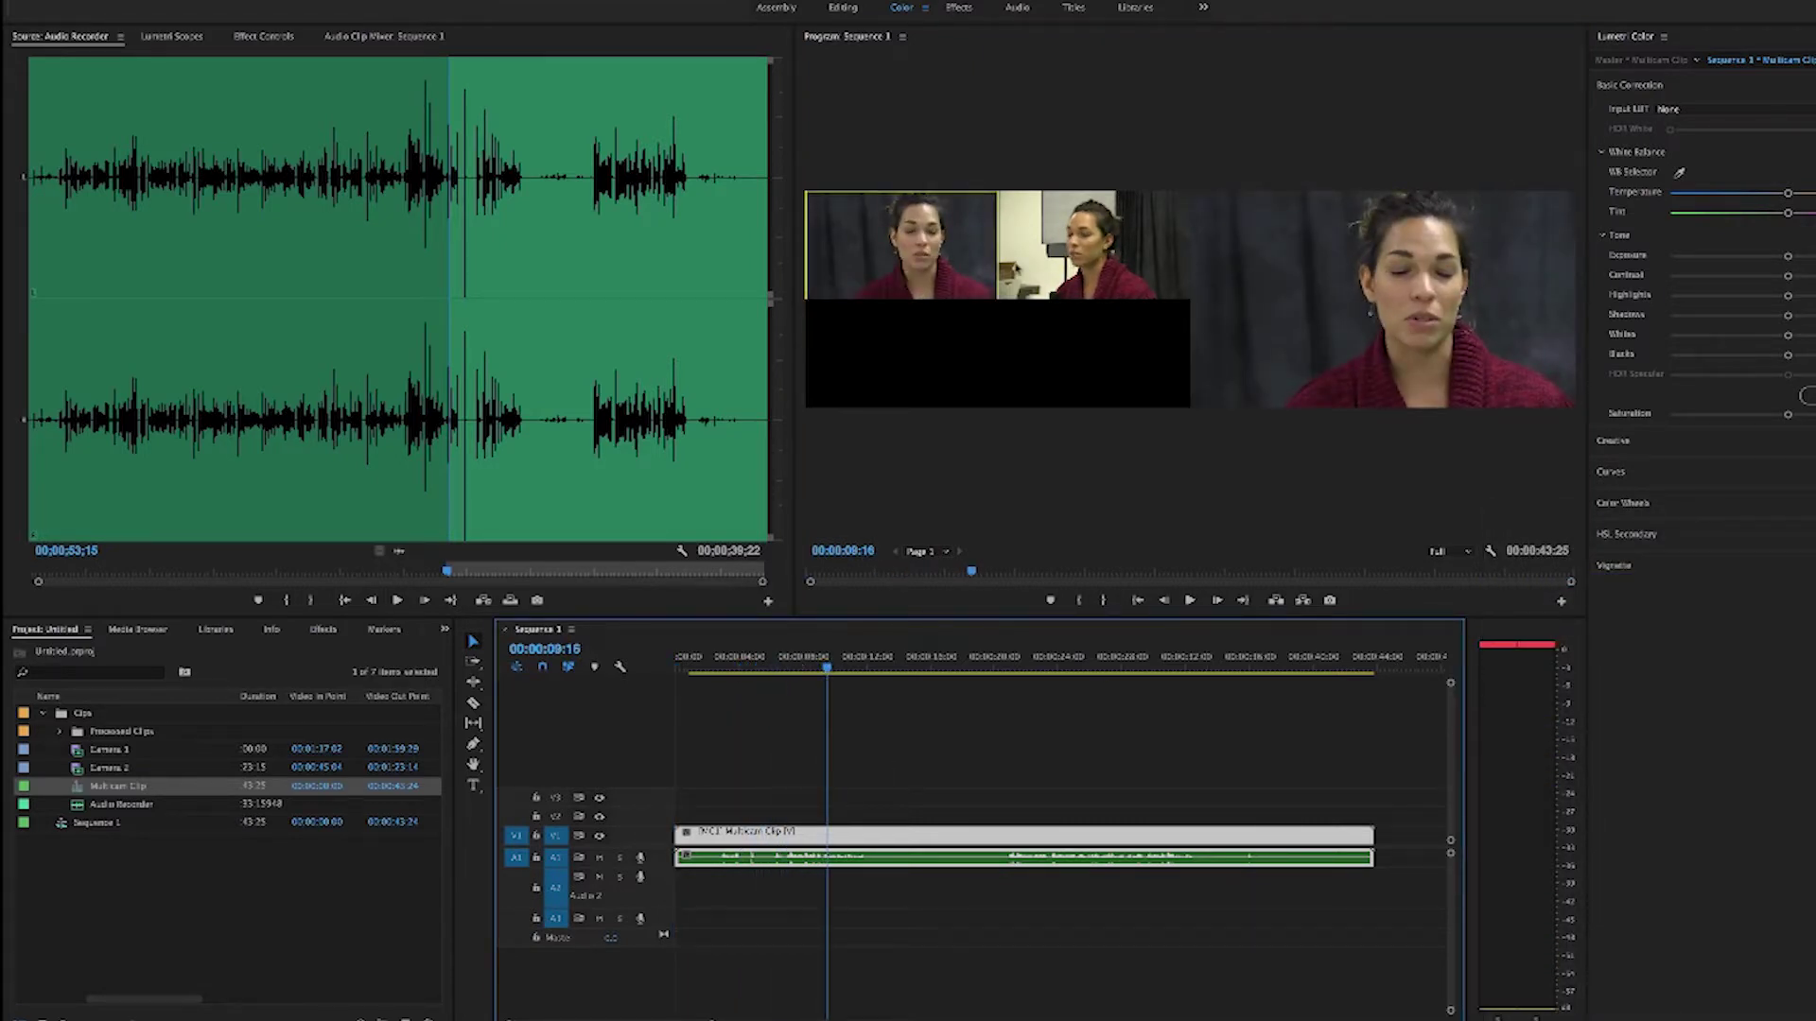
{"action": "left_click_drag", "start_coordinate": [832, 668], "coordinate": [878, 669]}
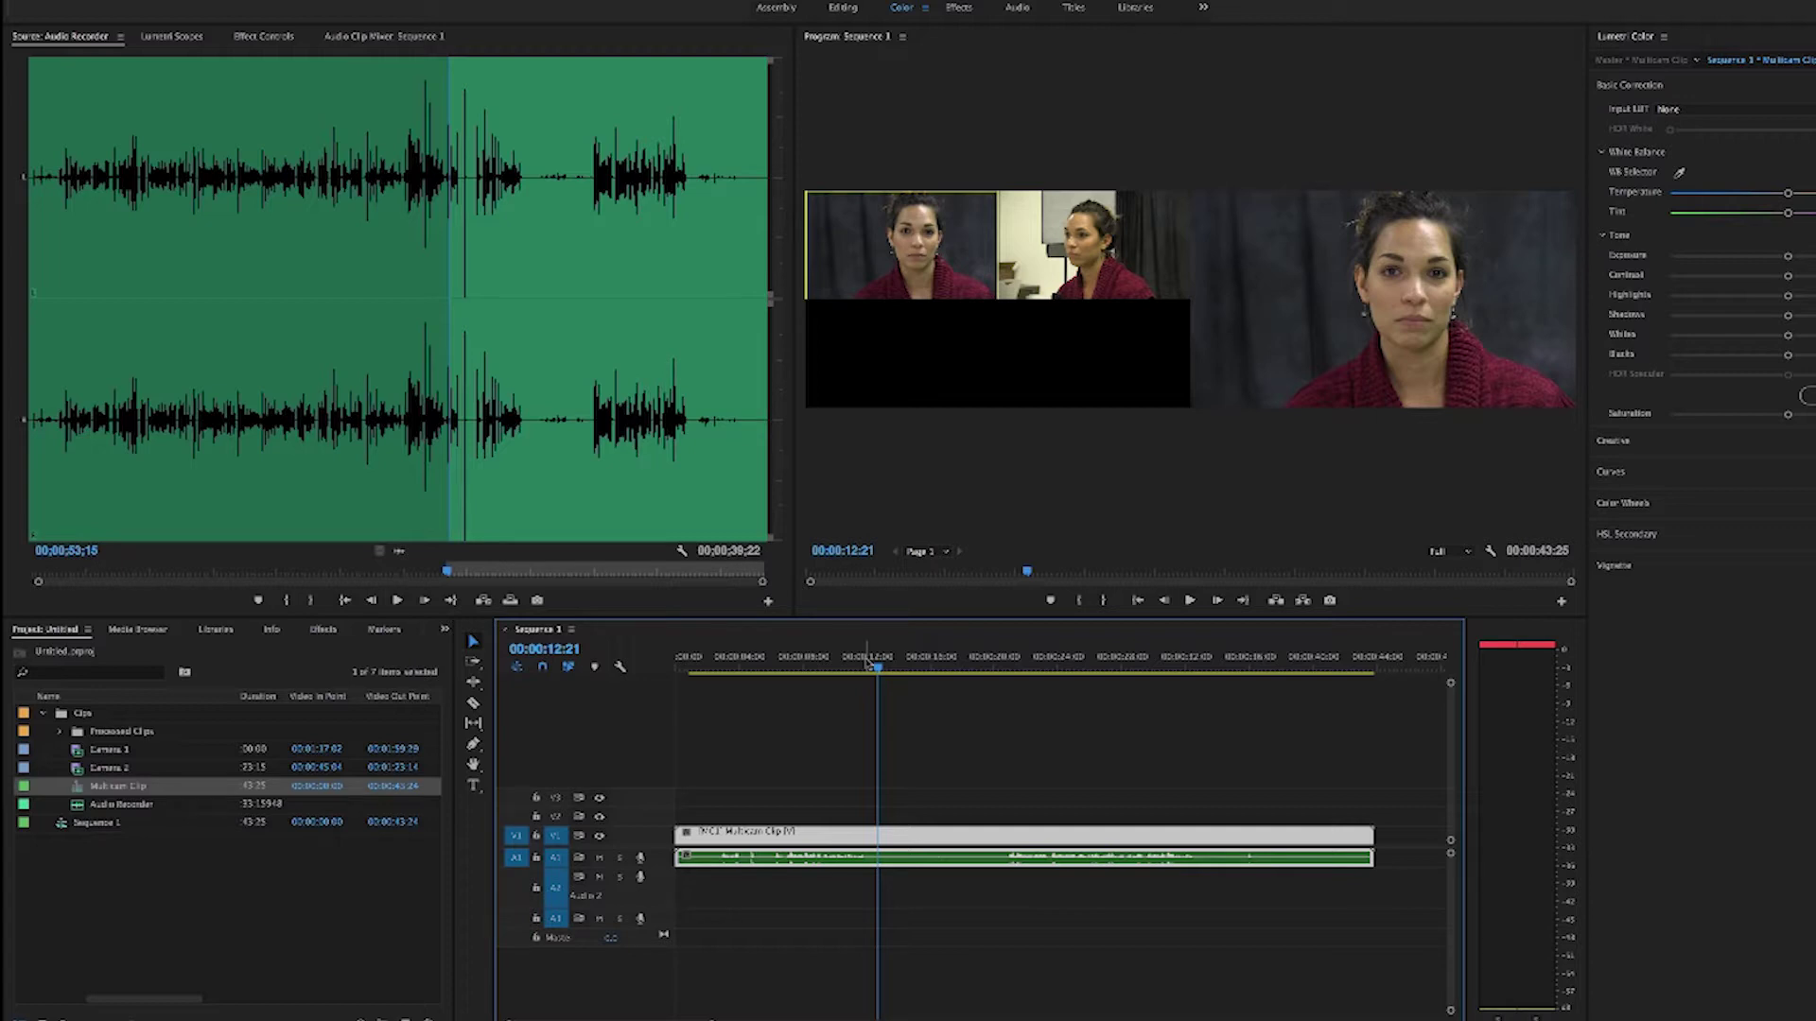
{"action": "left_click_drag", "start_coordinate": [867, 662], "coordinate": [857, 668]}
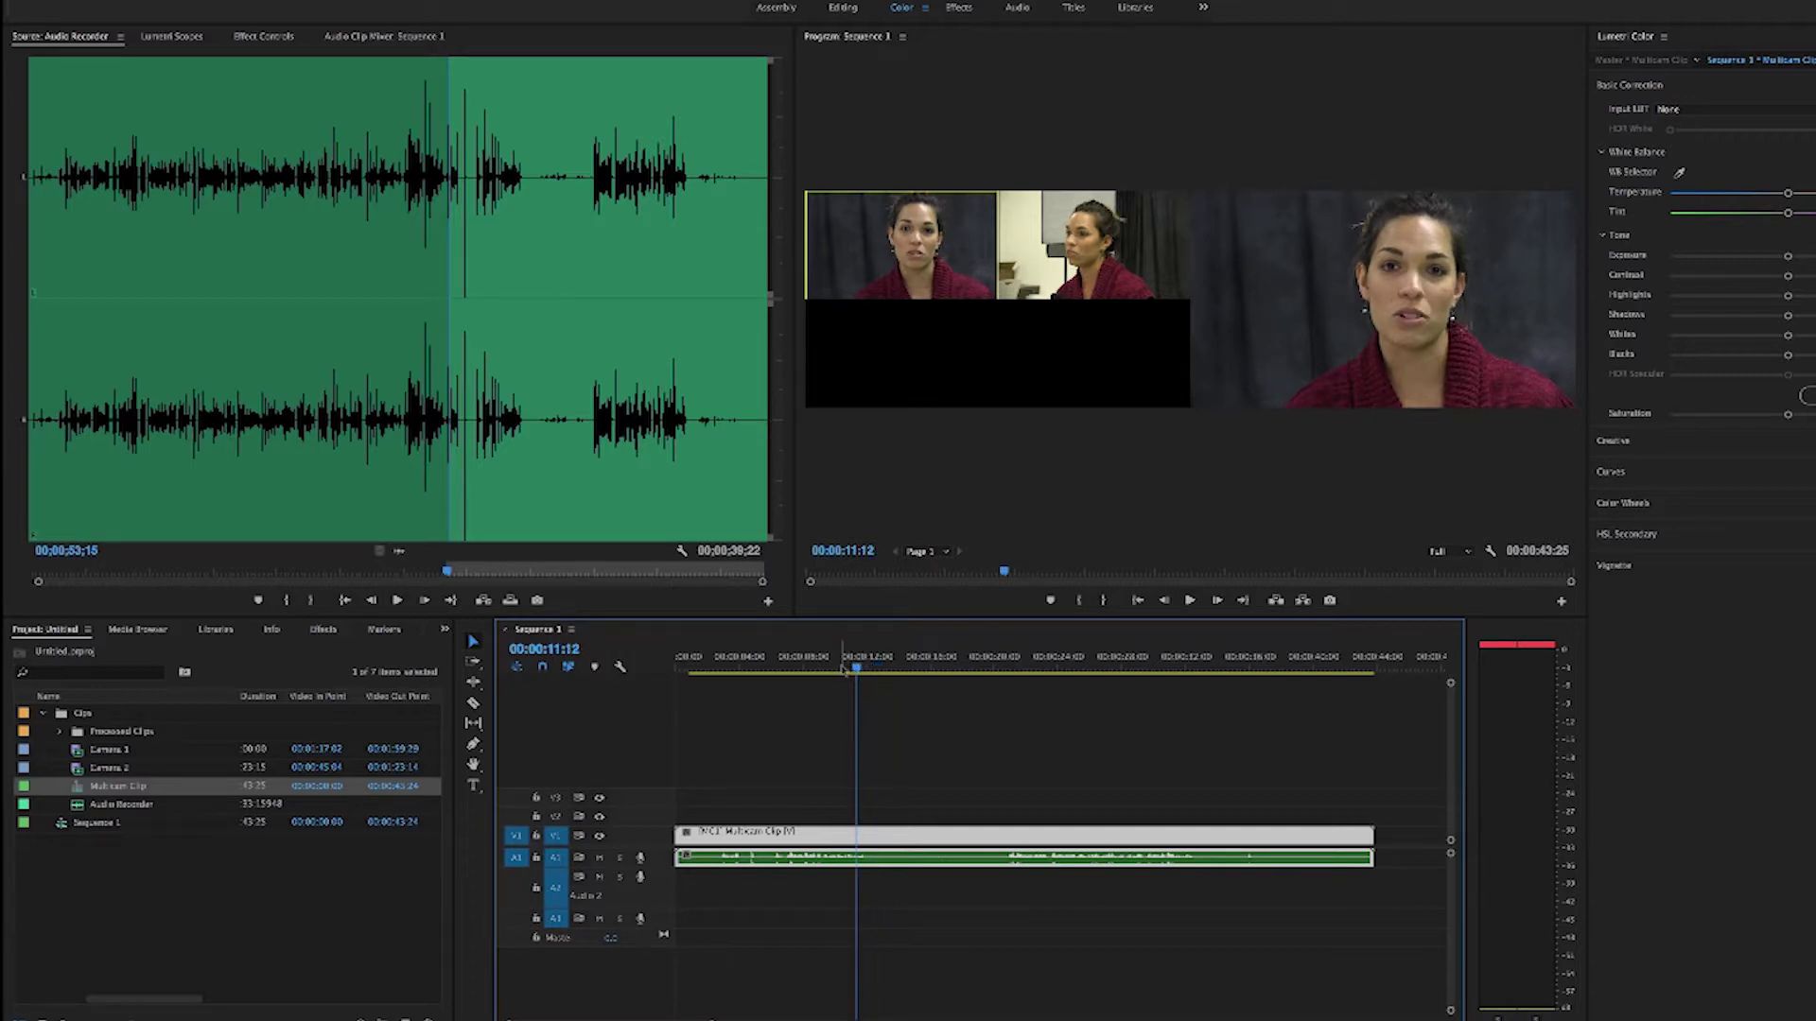
{"action": "key", "text": "space"}
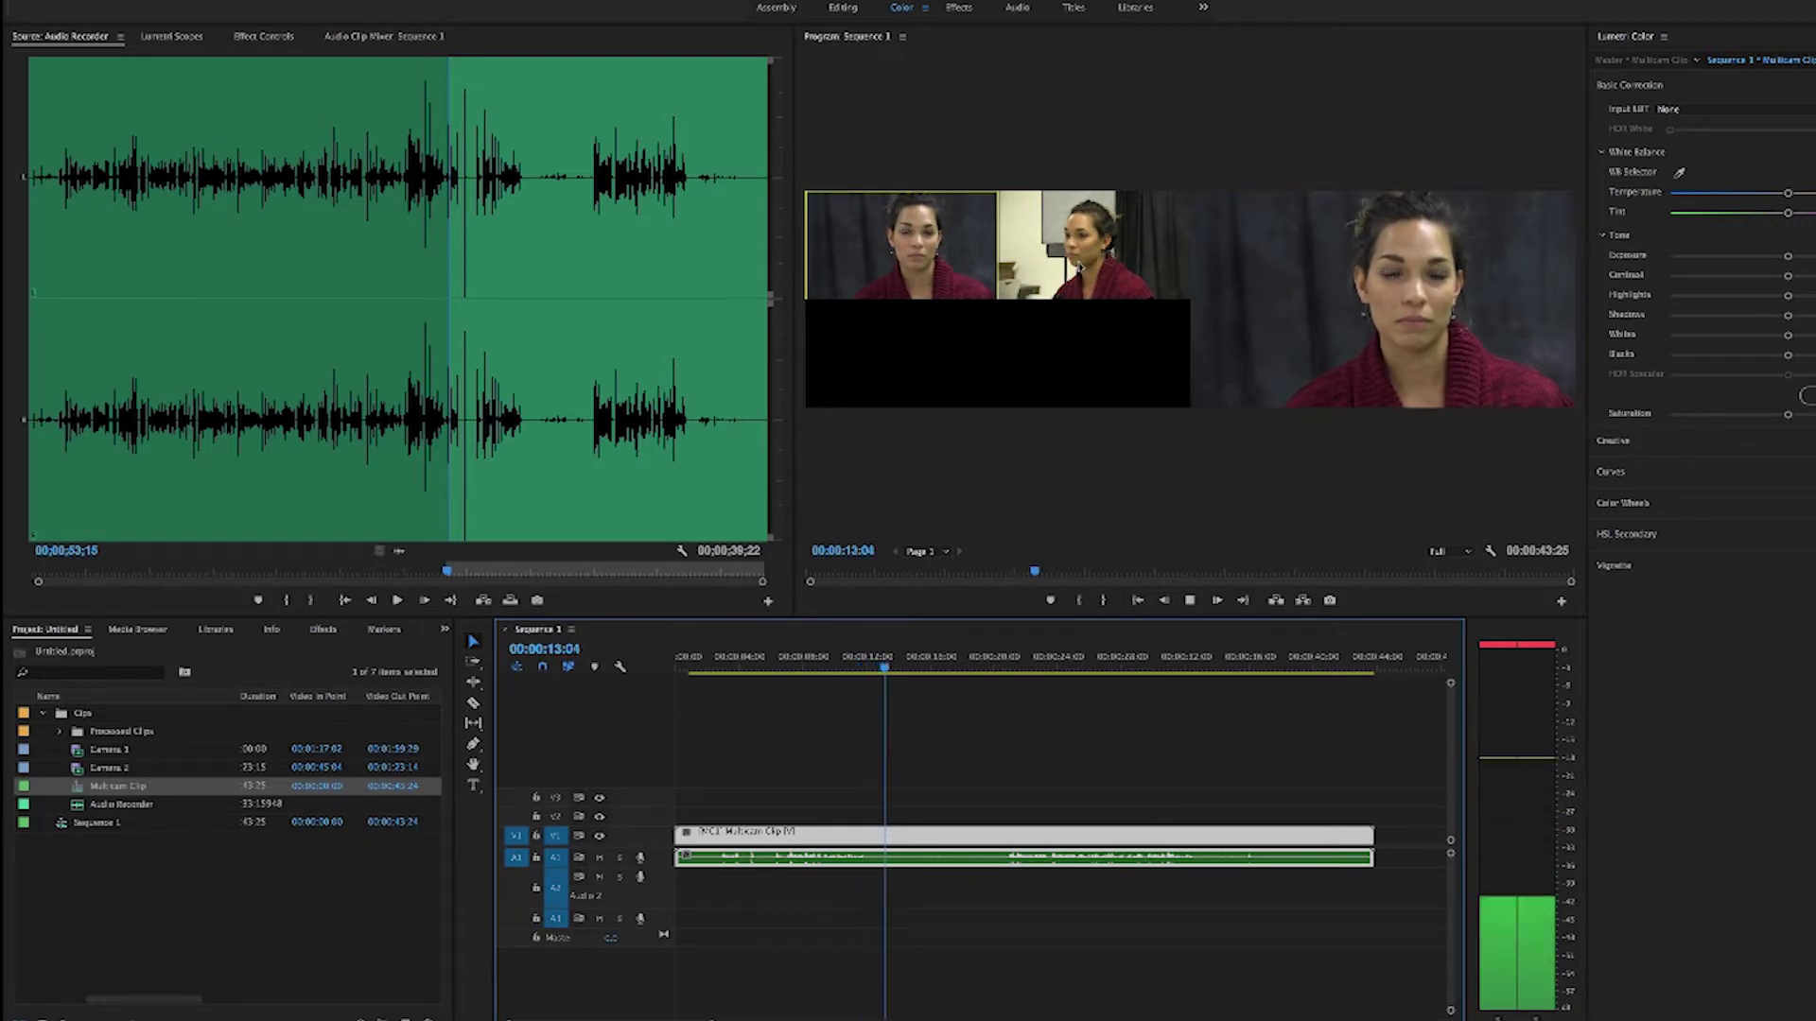
{"action": "left_click", "coordinate": [1078, 268]}
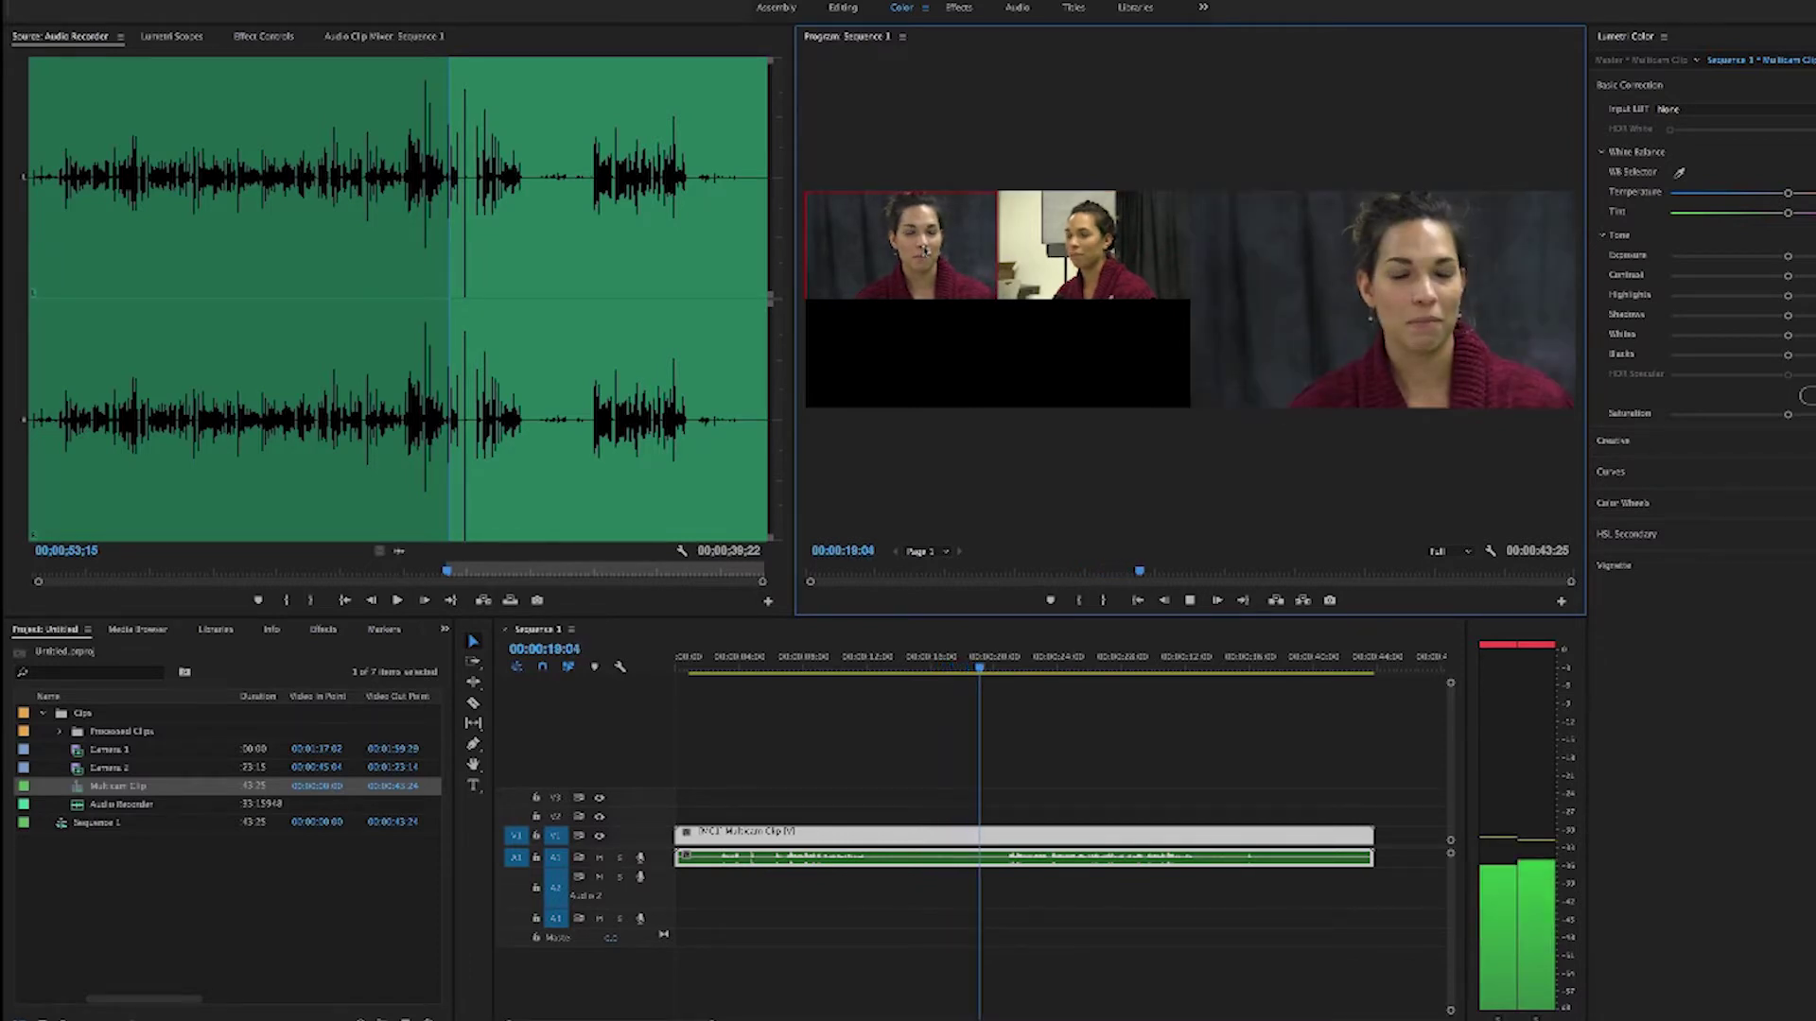
{"action": "key", "text": "space"}
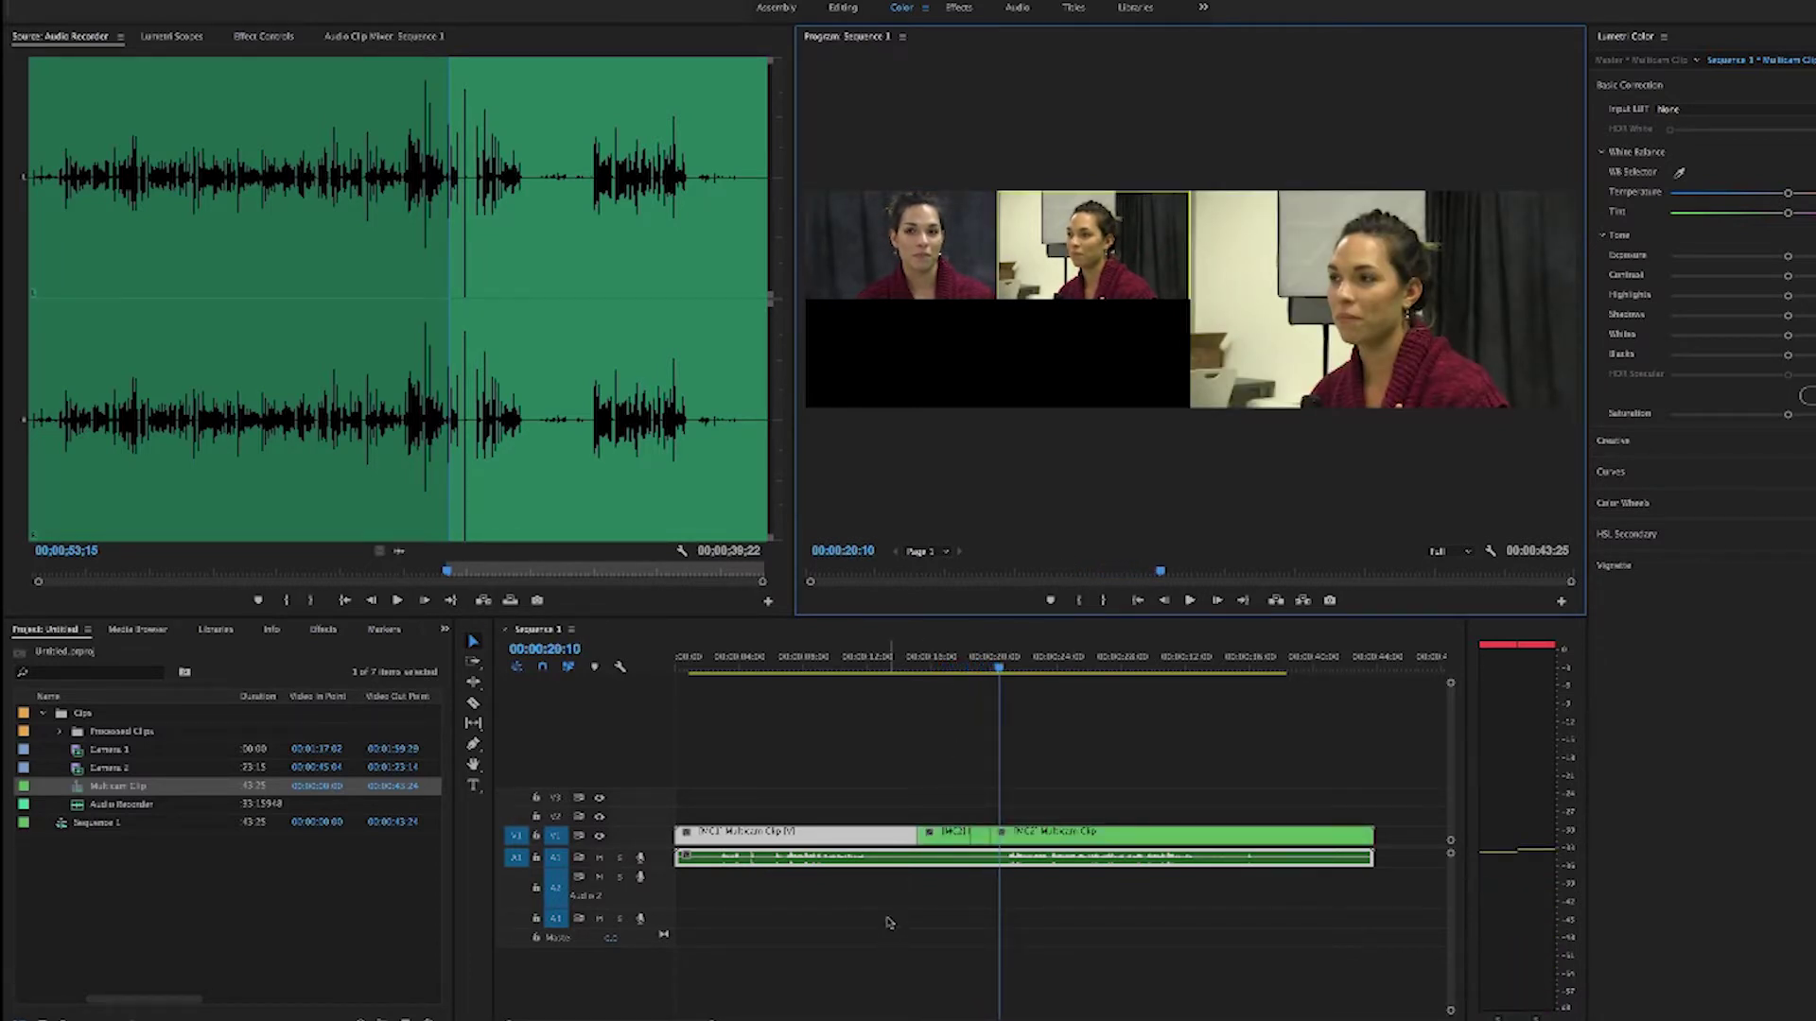
Undo the live angle cuts and play the uncut multicam clip from about 00:00:20:22
{"action": "mouse_move", "coordinate": [916, 667]}
{"action": "left_mouse_down"}
{"action": "mouse_move", "coordinate": [1001, 675]}
{"action": "mouse_move", "coordinate": [901, 681]}
{"action": "left_mouse_up"}
{"action": "key", "text": "ctrl+z"}
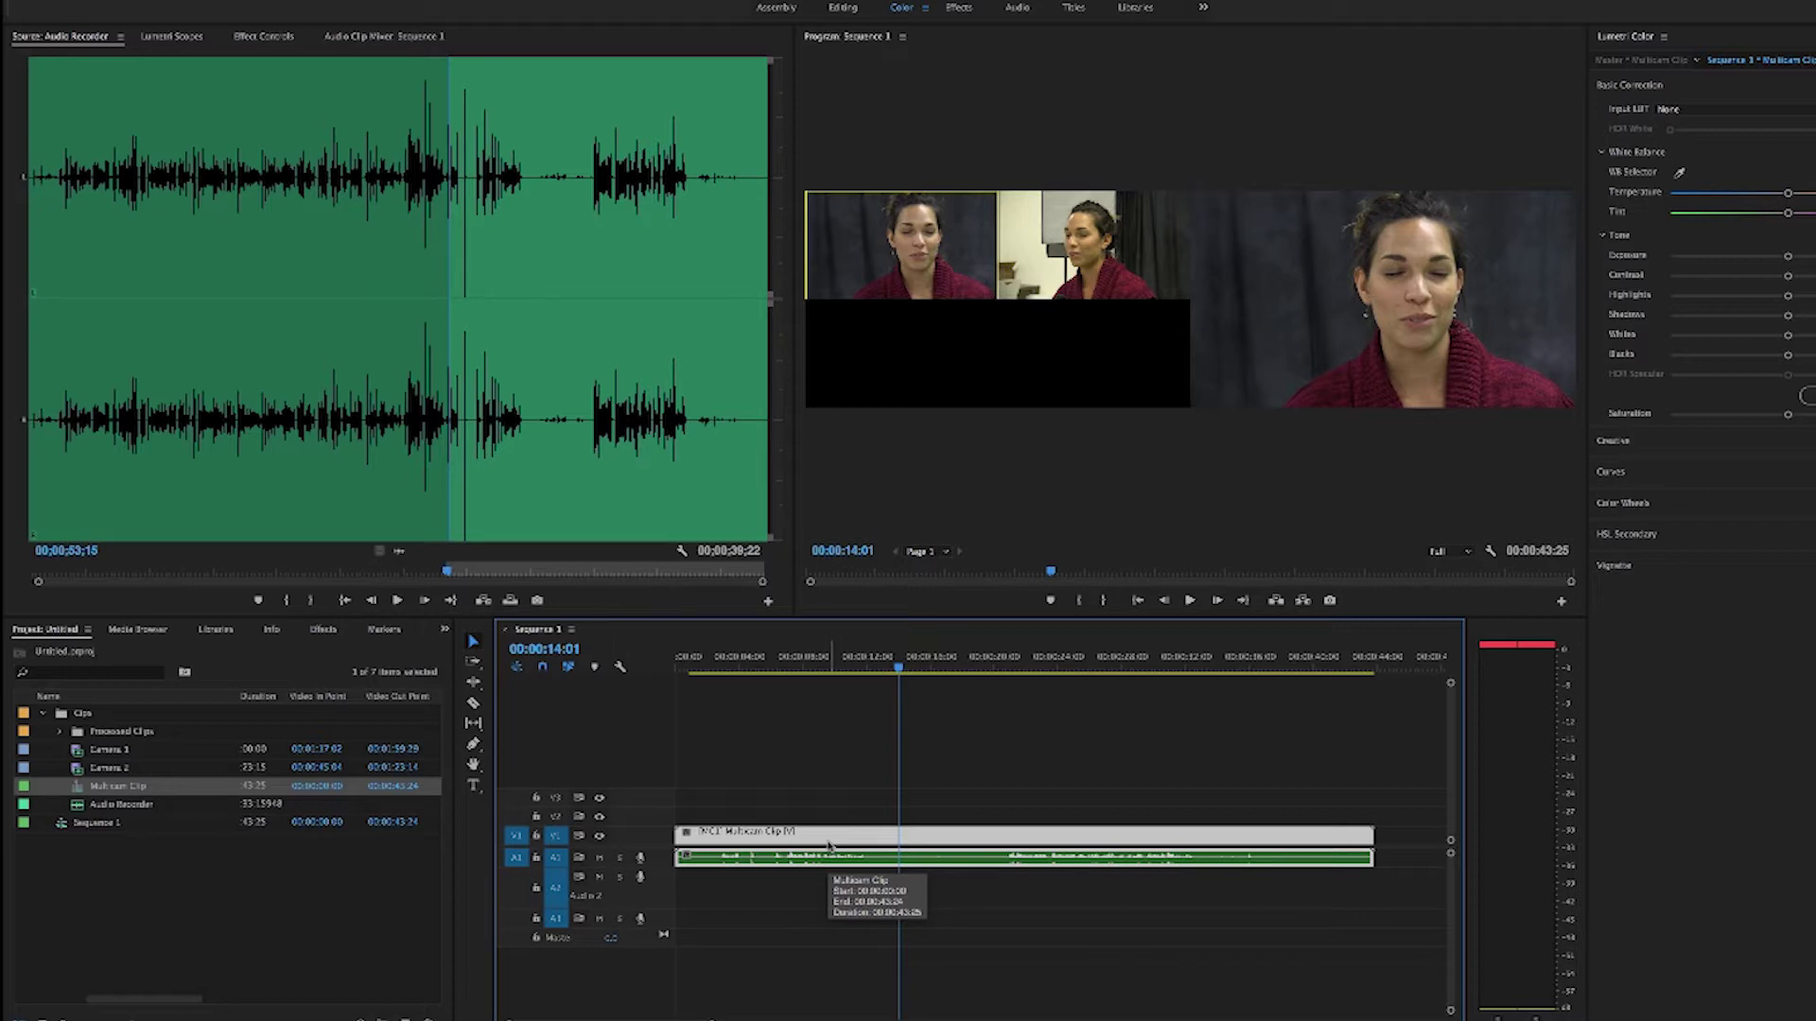
{"action": "left_click", "coordinate": [1007, 665]}
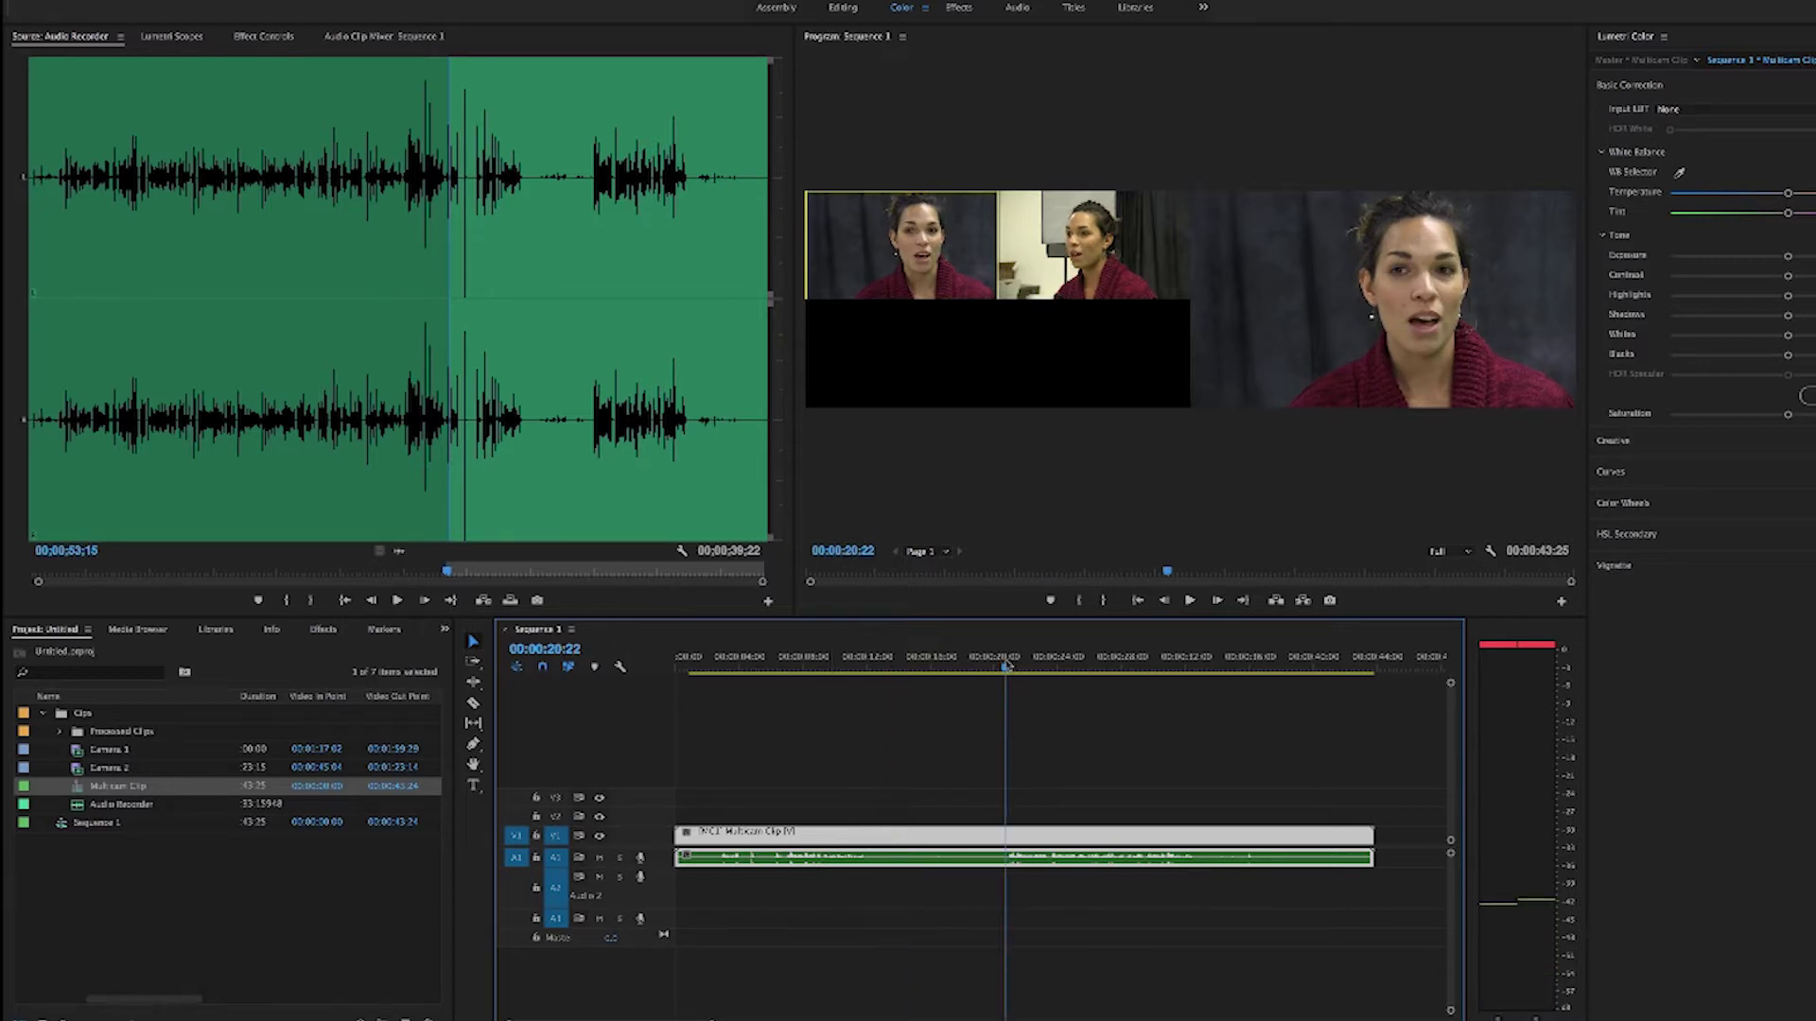
{"action": "key", "text": "space"}
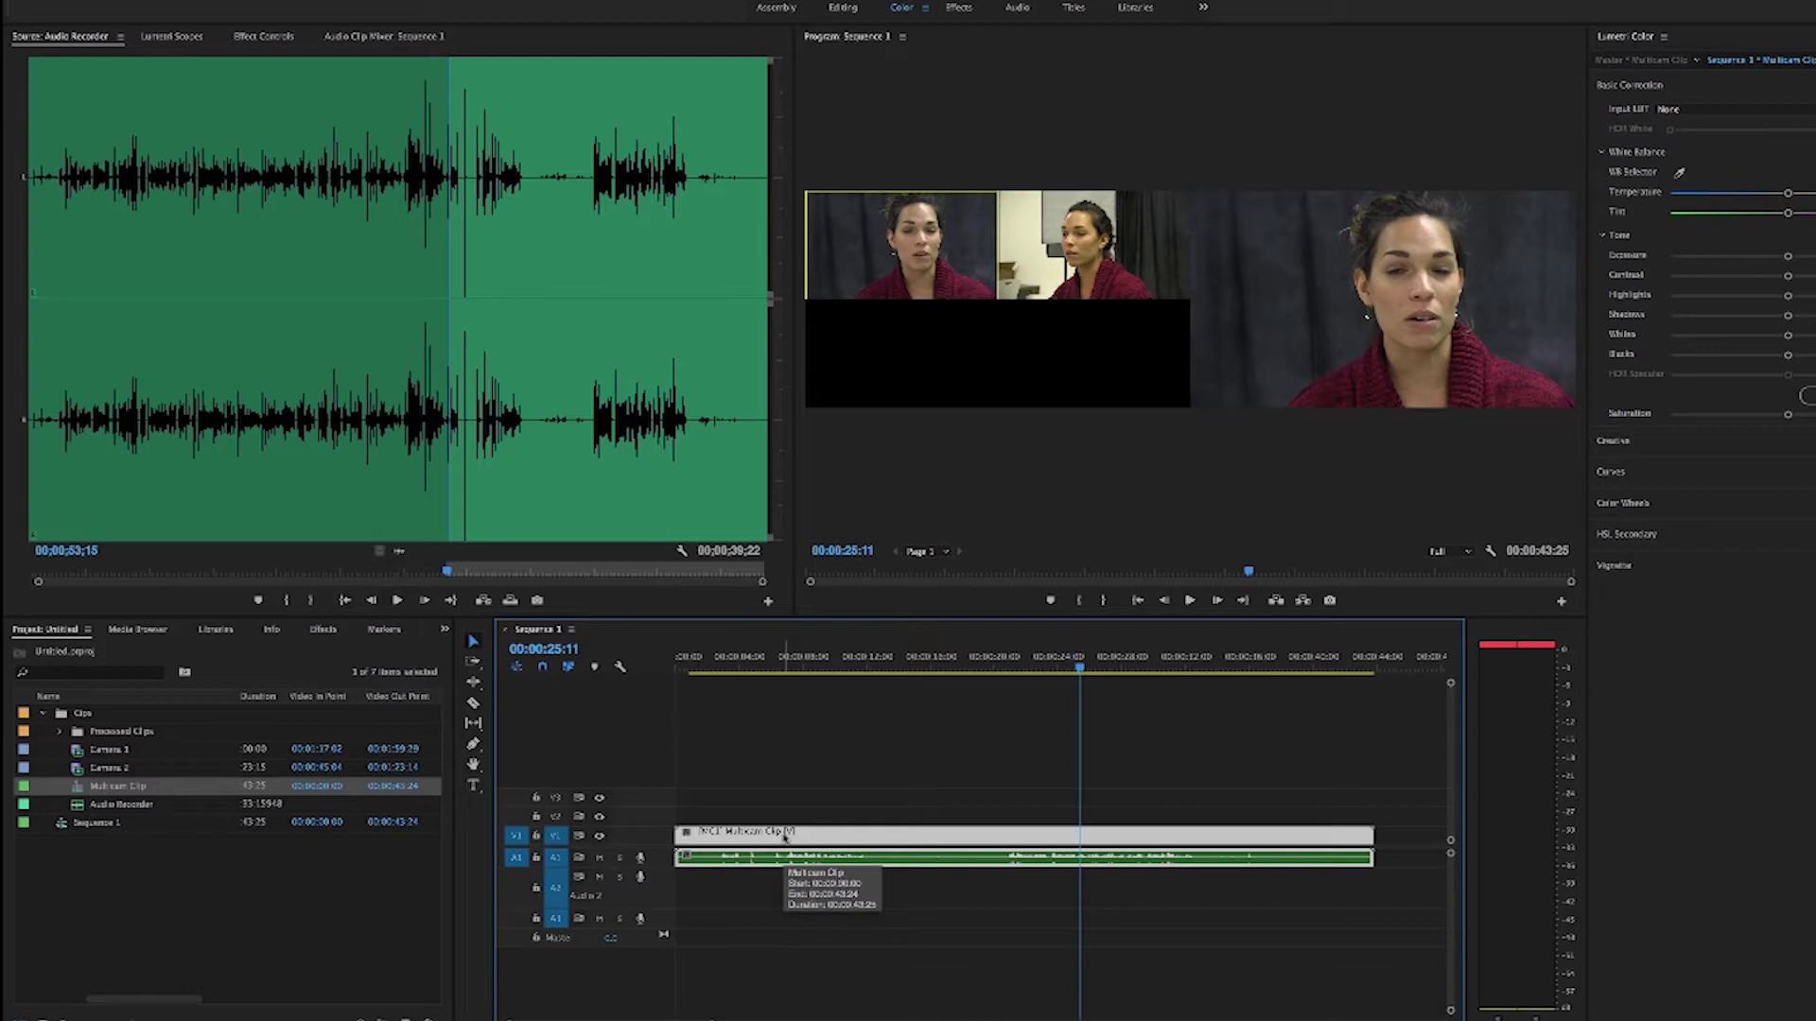
Open the nested sequence inside Multicam Clip in its own timeline and move the playhead to about 00:00:22:18
{"action": "double_click", "coordinate": [784, 837]}
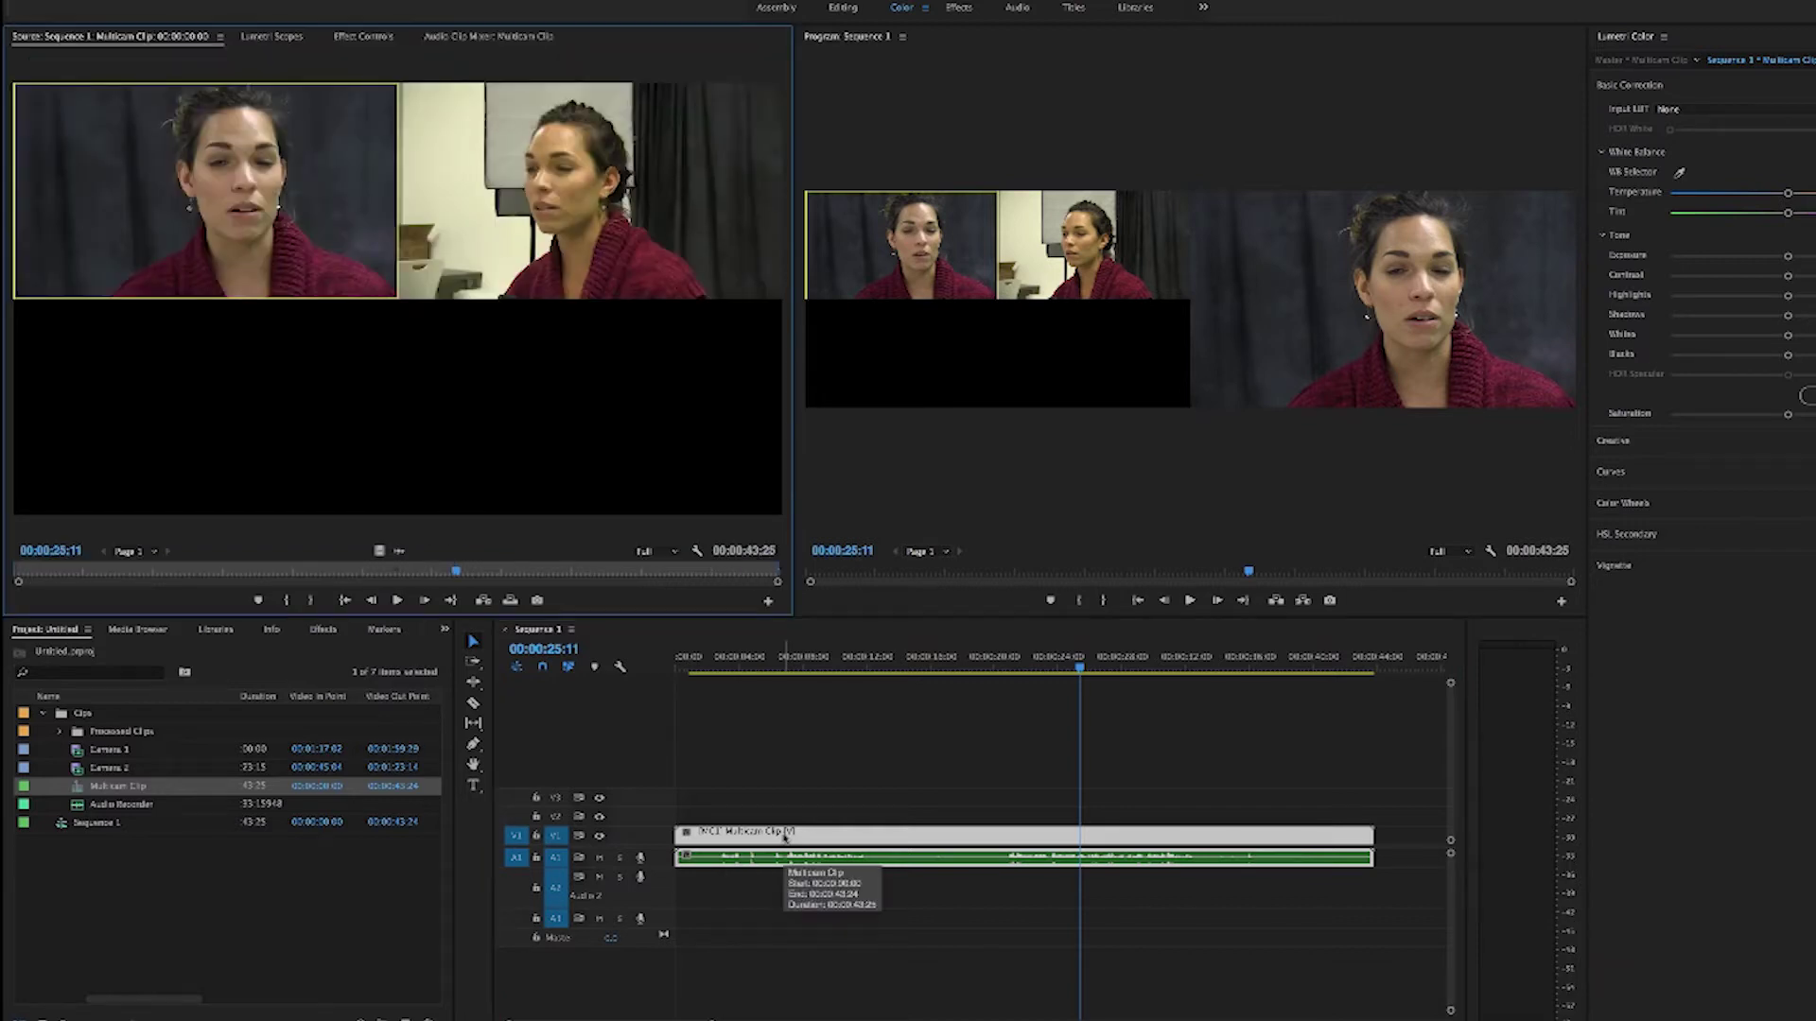
{"action": "double_click", "coordinate": [788, 837], "text": "ctrl"}
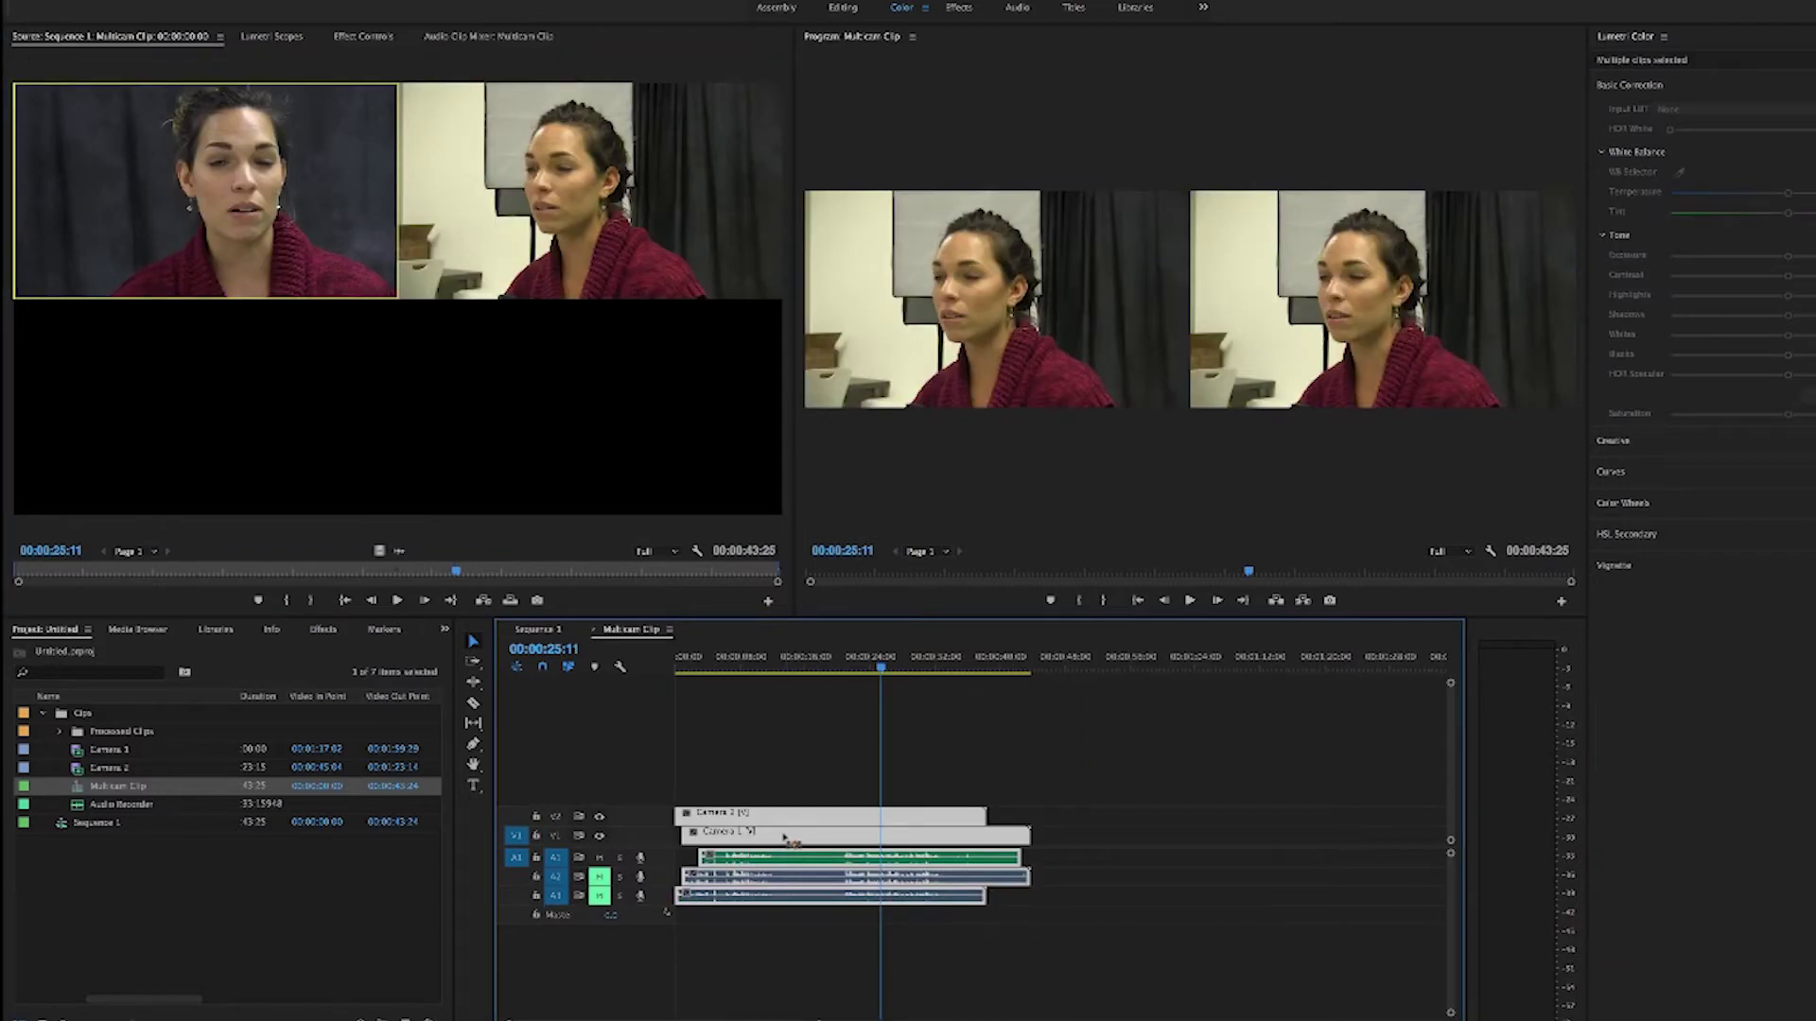
{"action": "left_click_drag", "start_coordinate": [797, 659], "coordinate": [858, 662]}
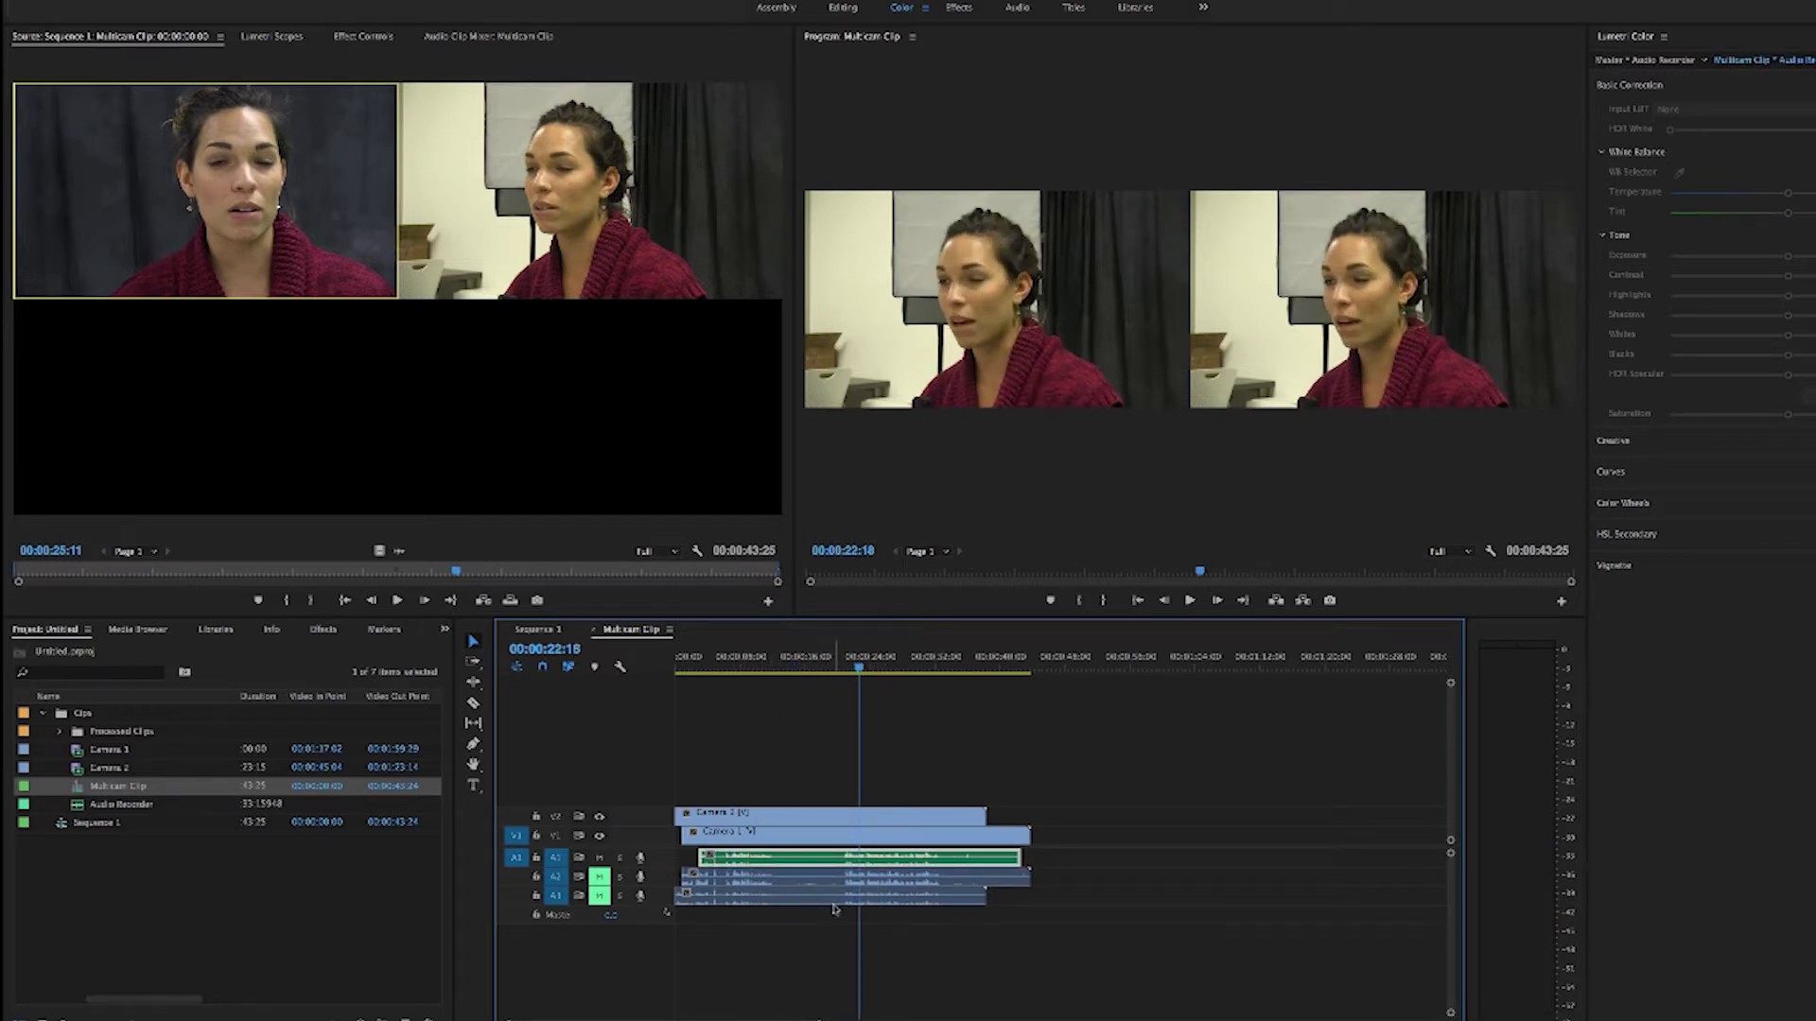
Unmute audio tracks A2 and A3 in the Multicam Clip sequence, and solo the Camera 1 audio on A2
{"action": "left_click", "coordinate": [600, 878]}
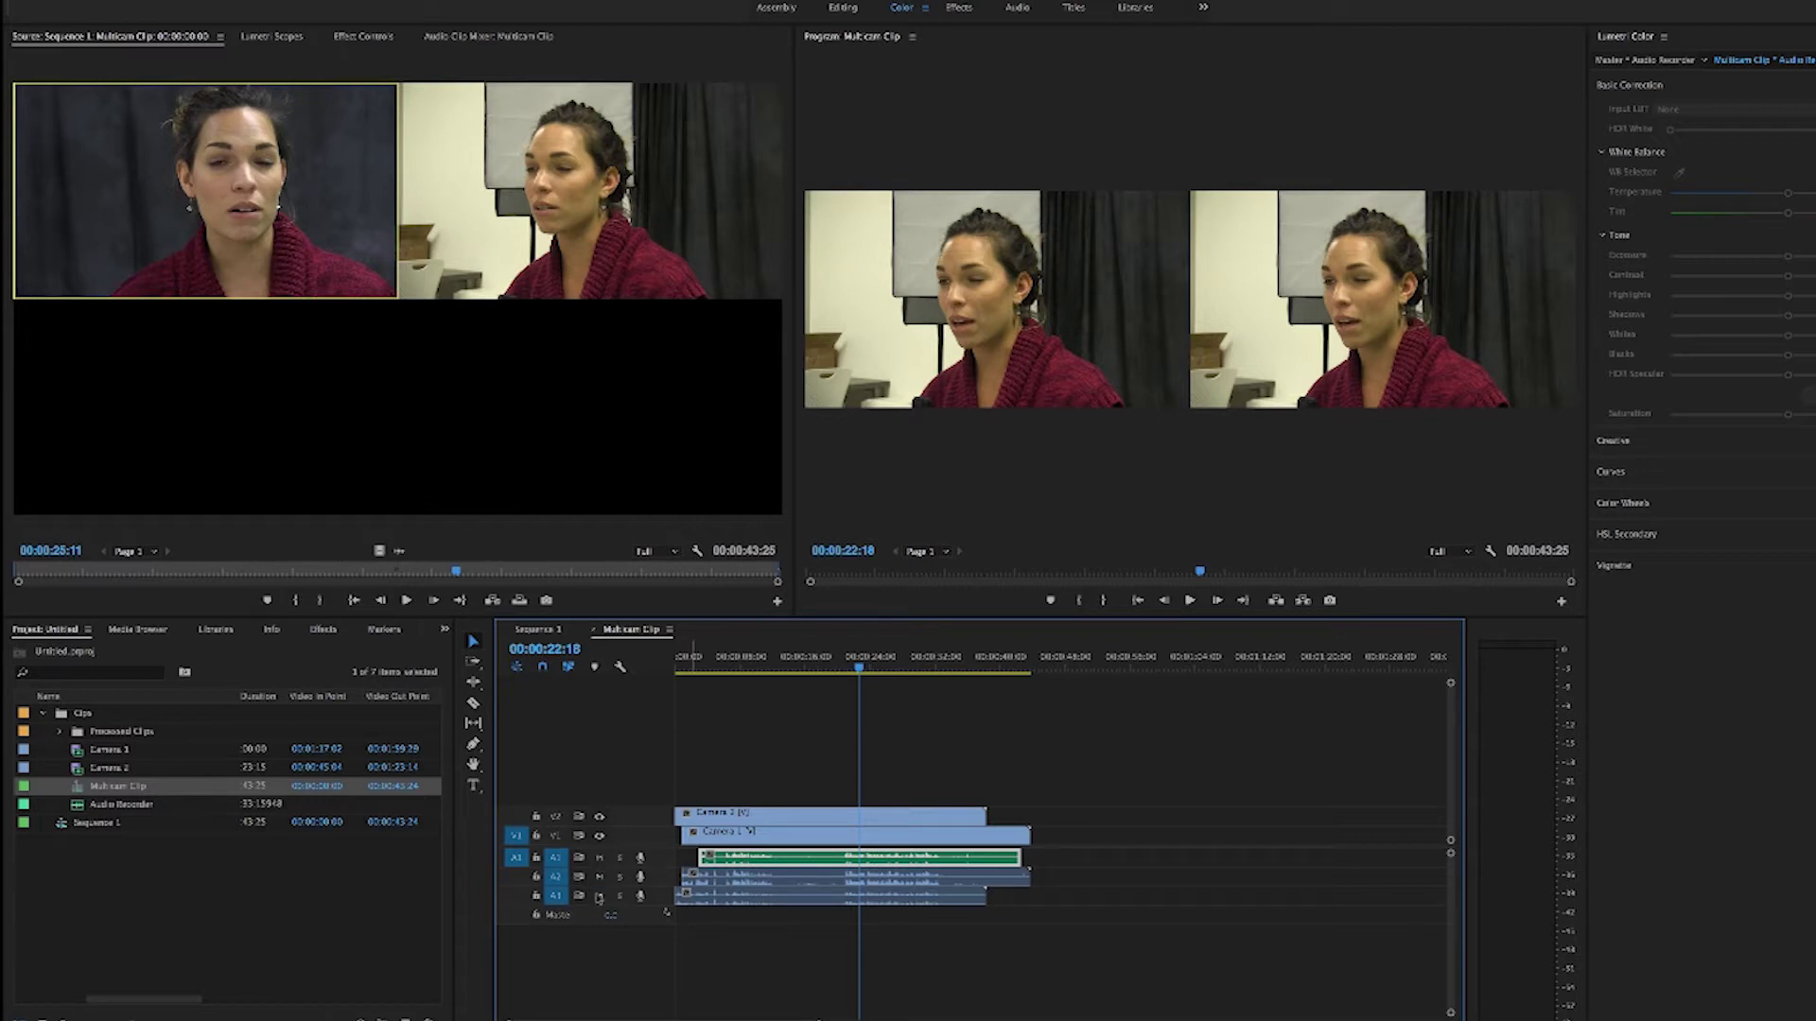
{"action": "left_click", "coordinate": [599, 897]}
{"action": "left_click", "coordinate": [621, 878]}
{"action": "left_click", "coordinate": [719, 837]}
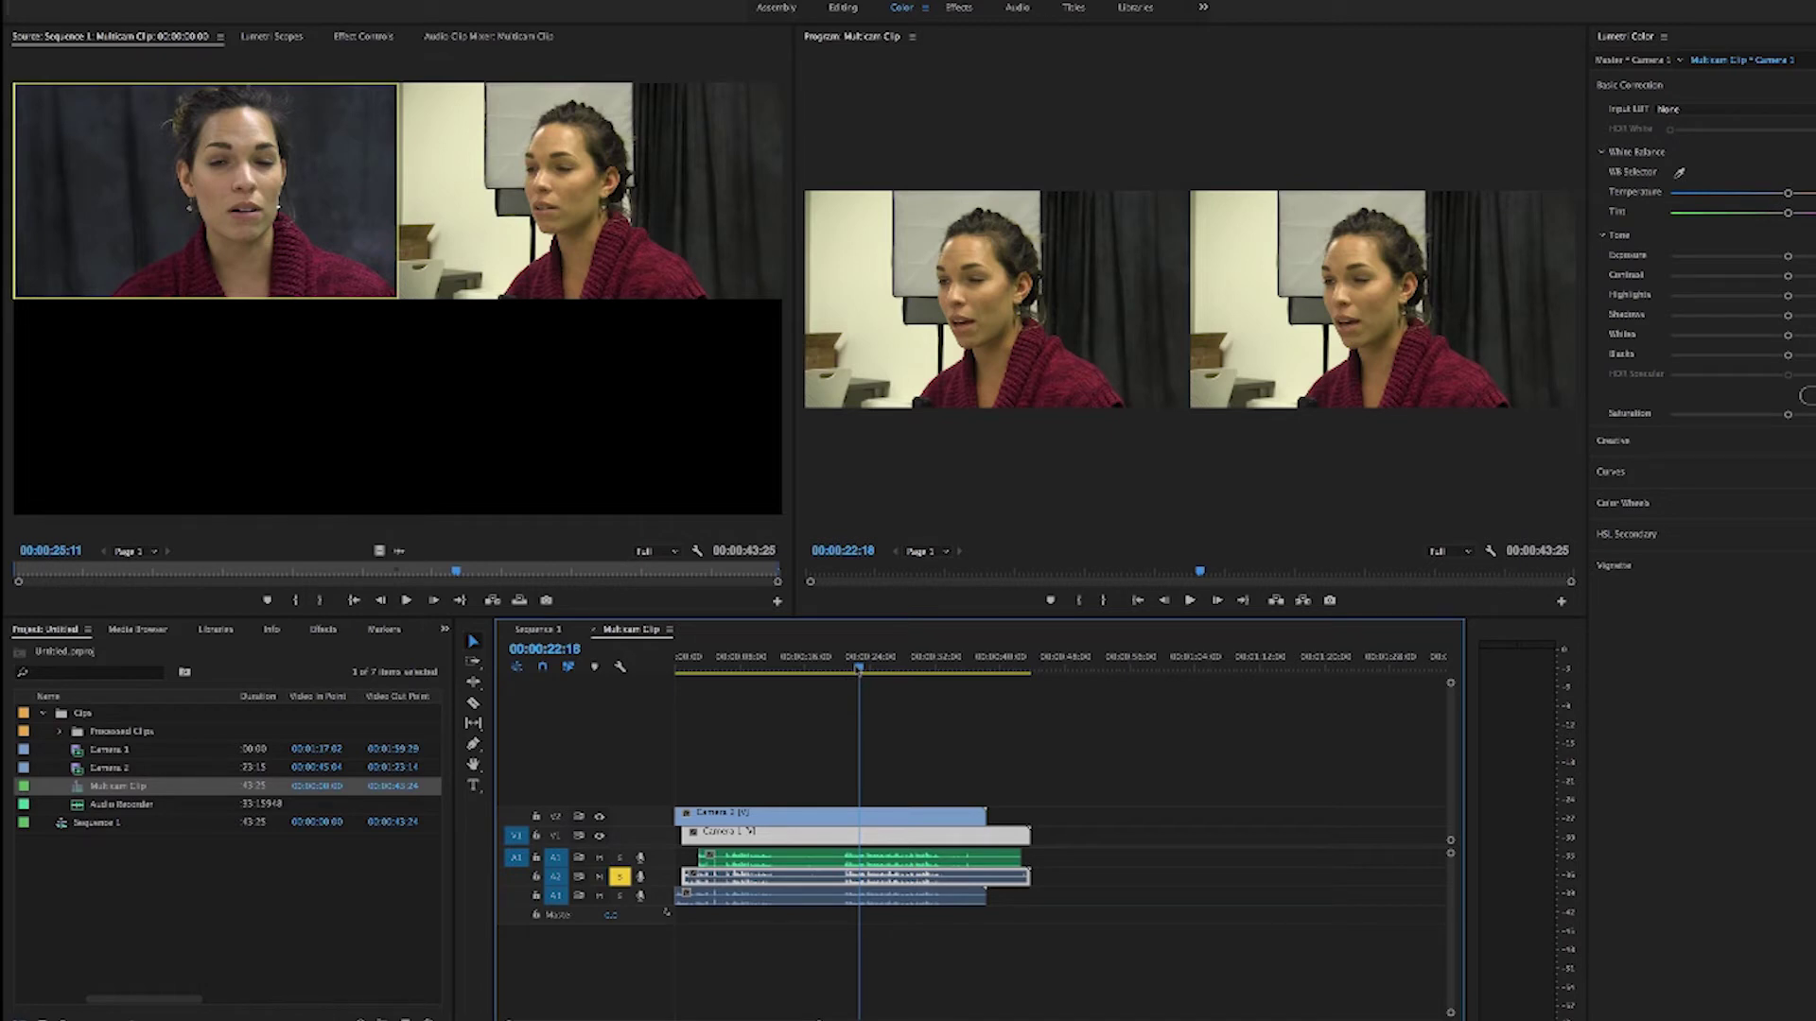
Play the nested Multicam Clip sequence from 00:00:22:18, then replay it from about 00:00:23 to check the soloed Camera 1 audio
{"action": "key", "text": "space"}
{"action": "key", "text": "XF86AudioRaiseVolume"}
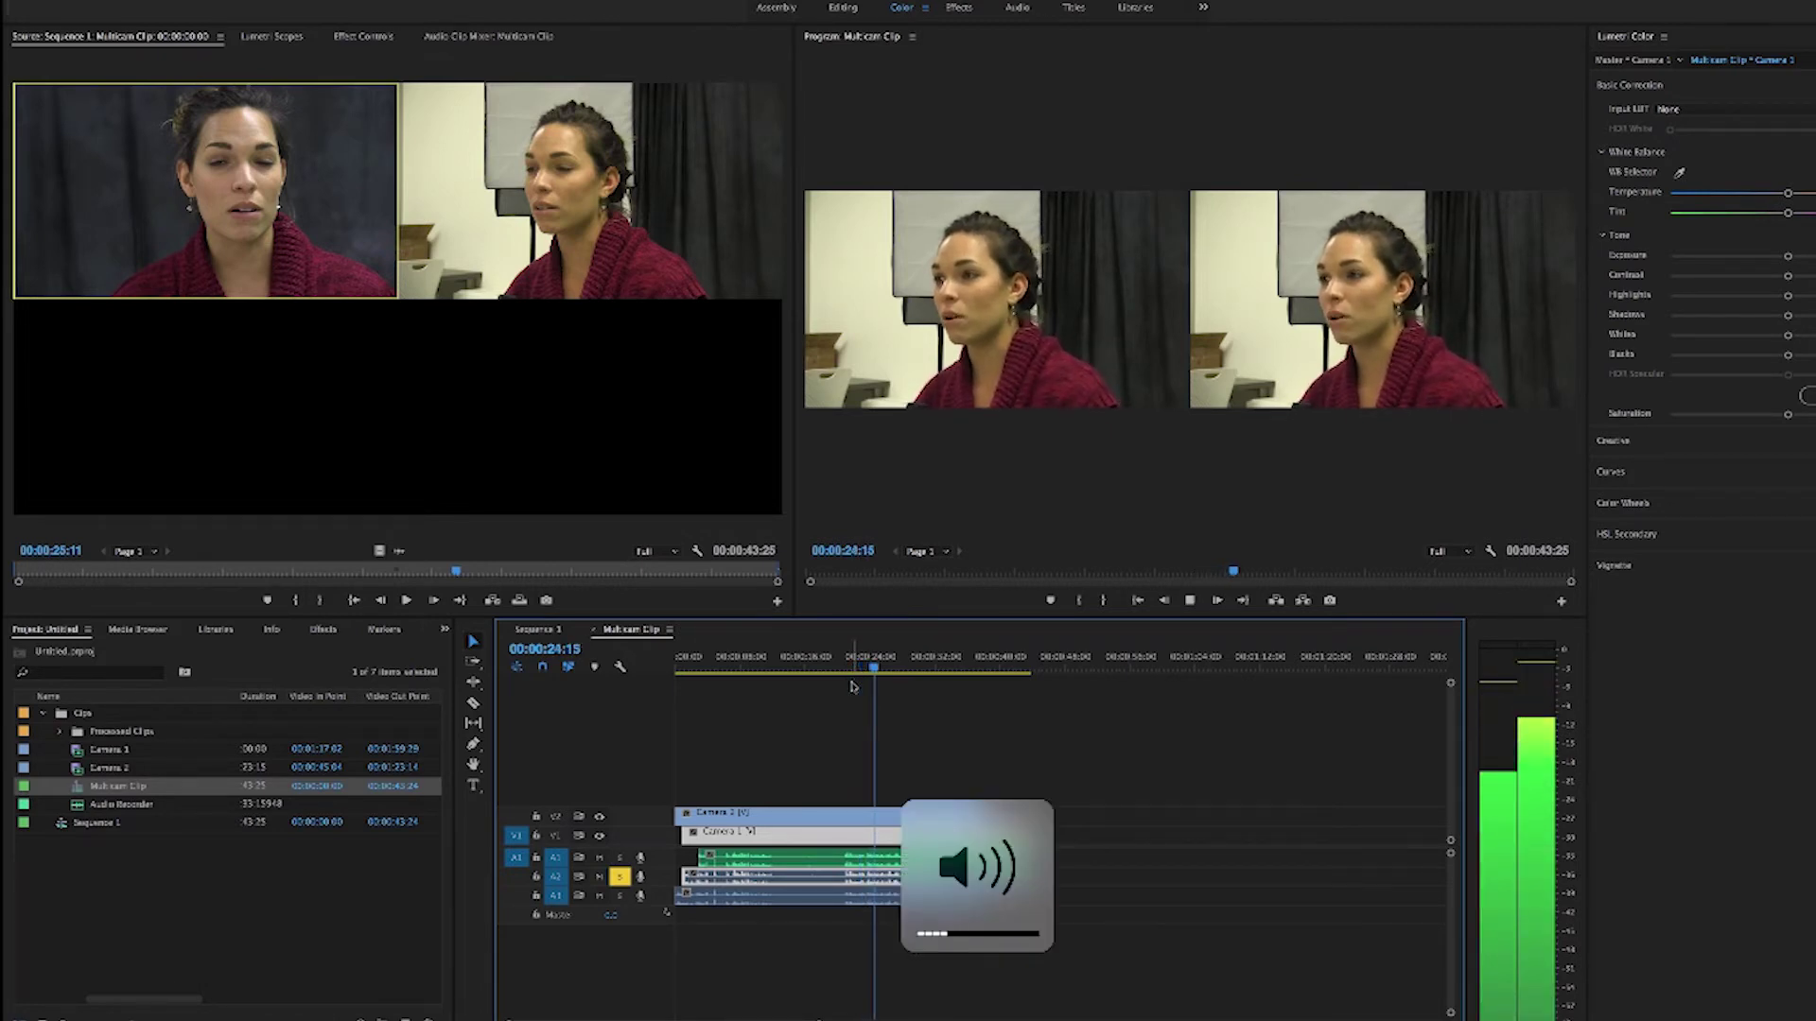
{"action": "mouse_move", "coordinate": [884, 668]}
{"action": "left_mouse_down"}
{"action": "mouse_move", "coordinate": [904, 667]}
{"action": "mouse_move", "coordinate": [864, 667]}
{"action": "left_mouse_up"}
{"action": "key", "text": "space"}
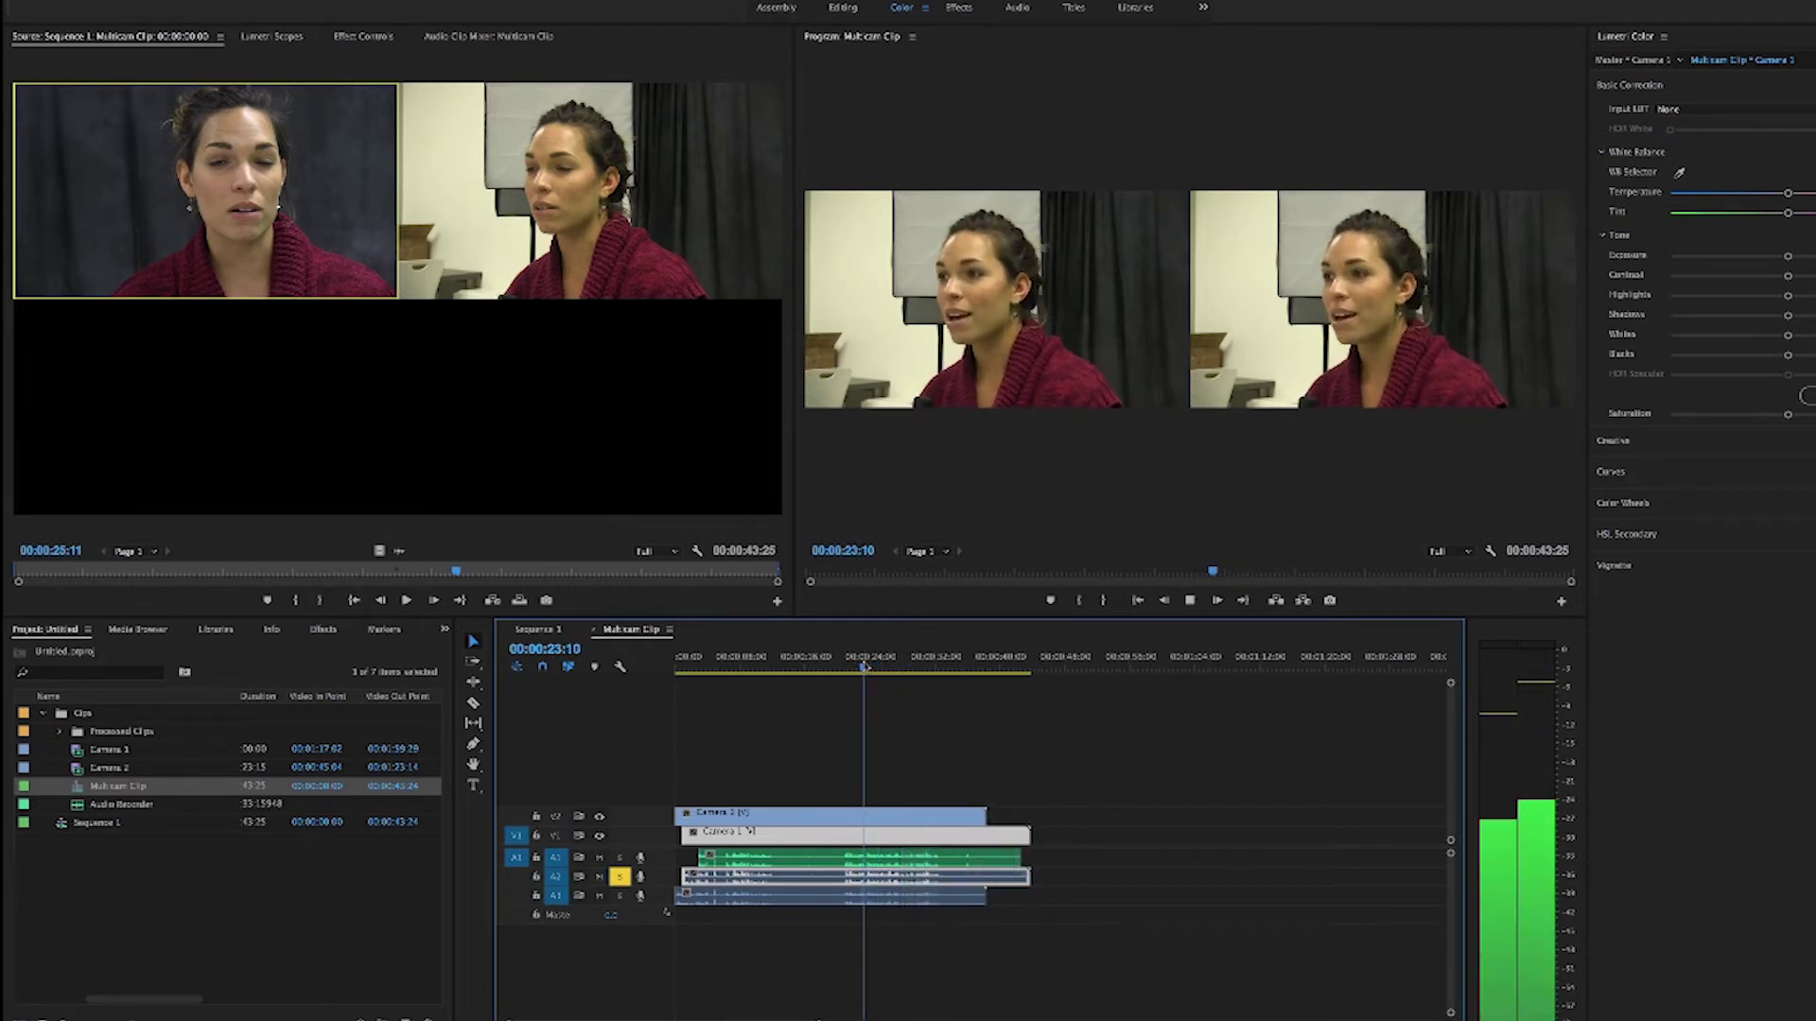
{"action": "key", "text": "space"}
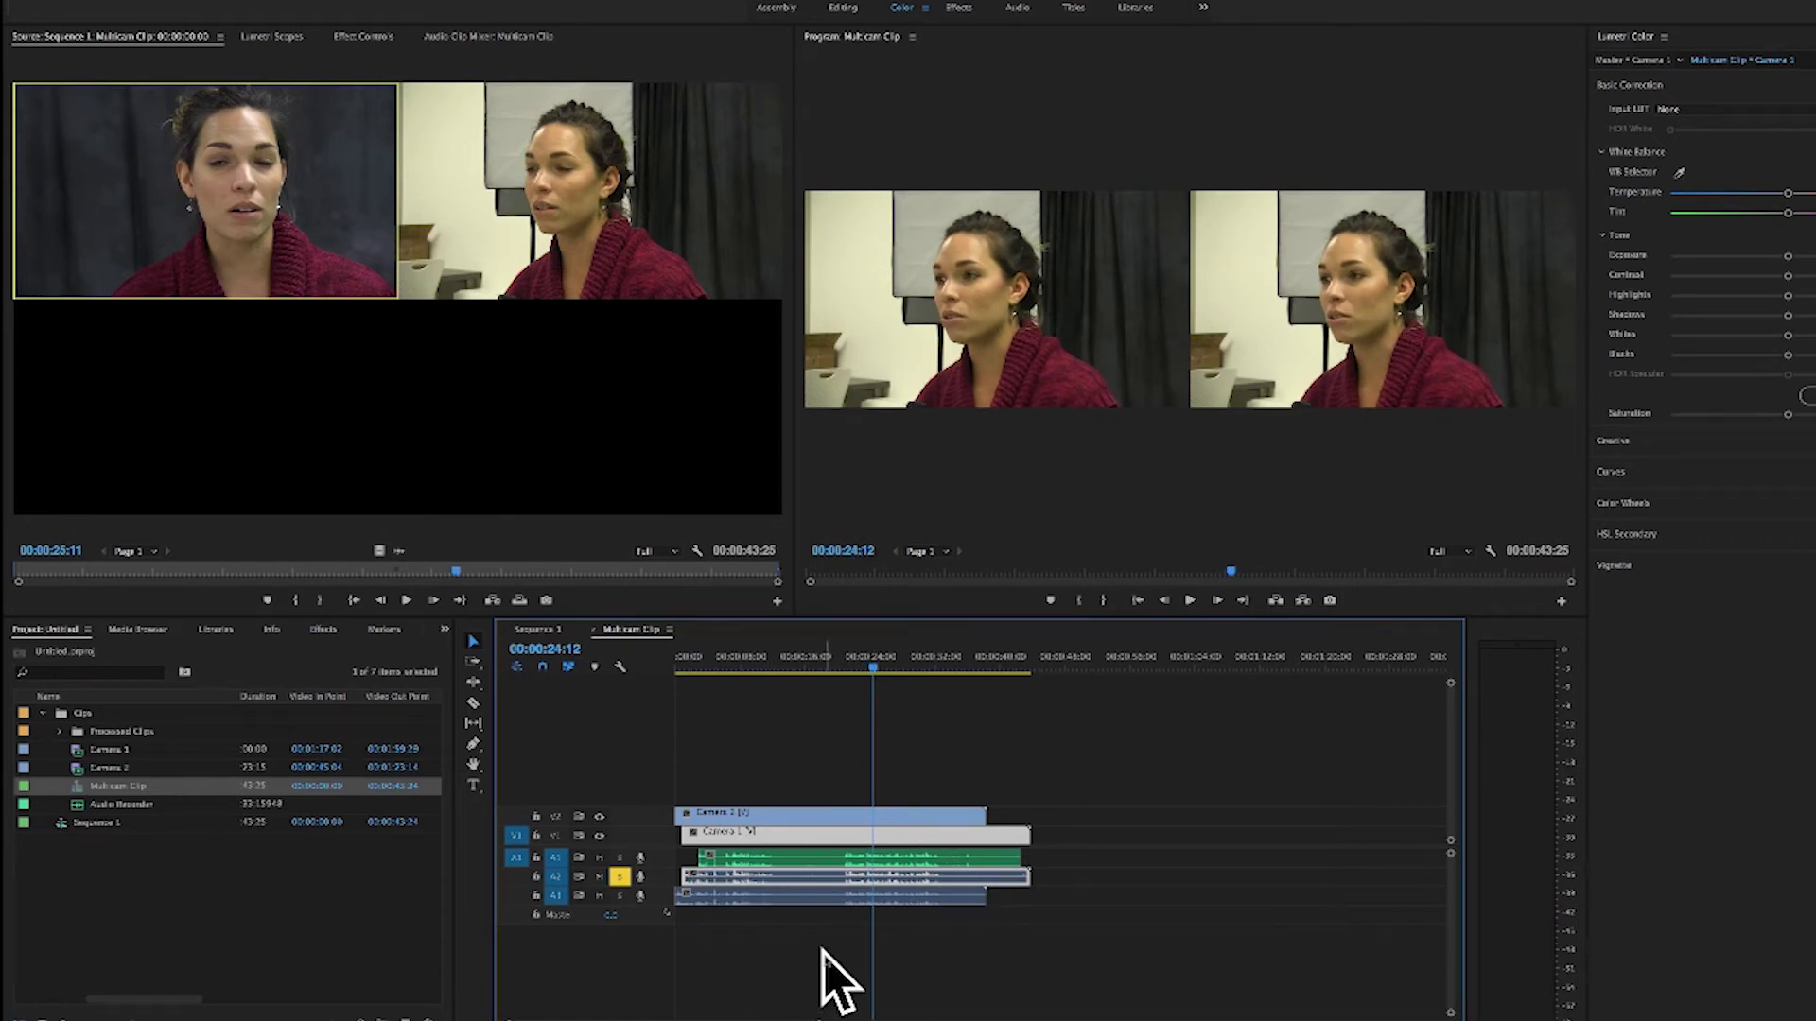
Return to Sequence 1 and play the multicam clip from about 00:00:21 to check its audio with the nested solo applied
{"action": "left_click", "coordinate": [541, 630]}
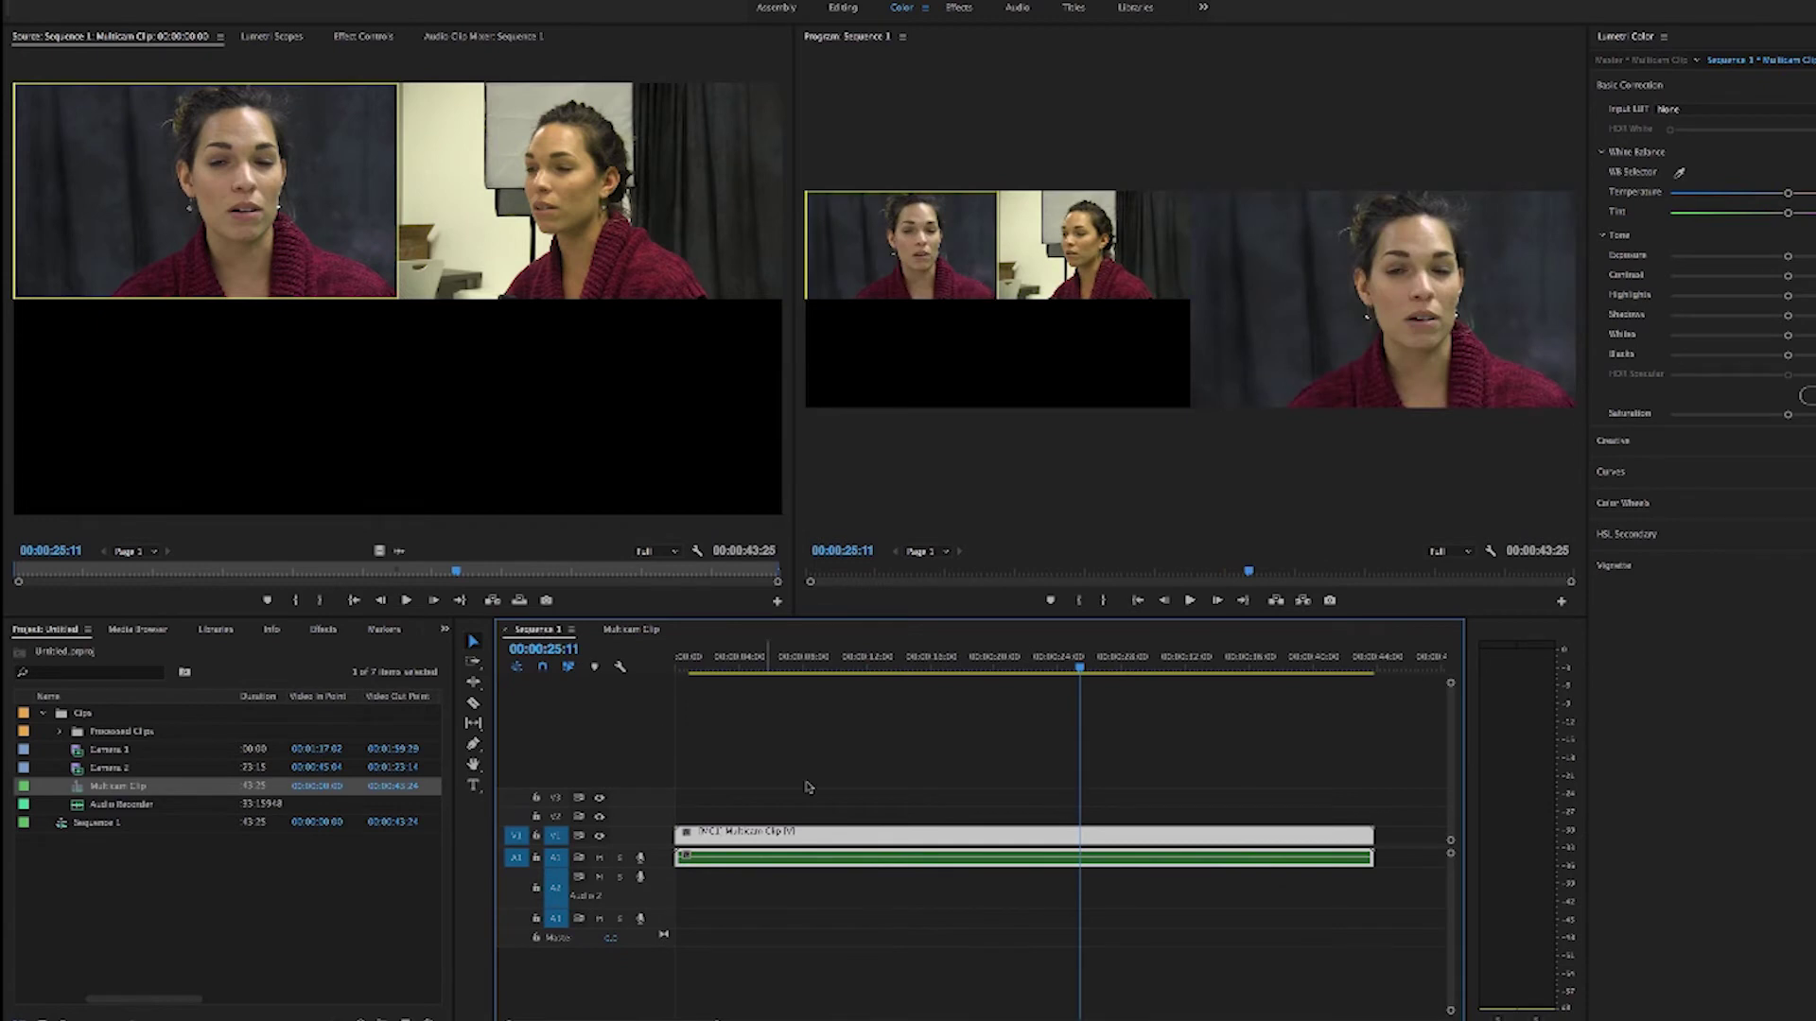
{"action": "left_click", "coordinate": [1011, 670]}
{"action": "key", "text": "space"}
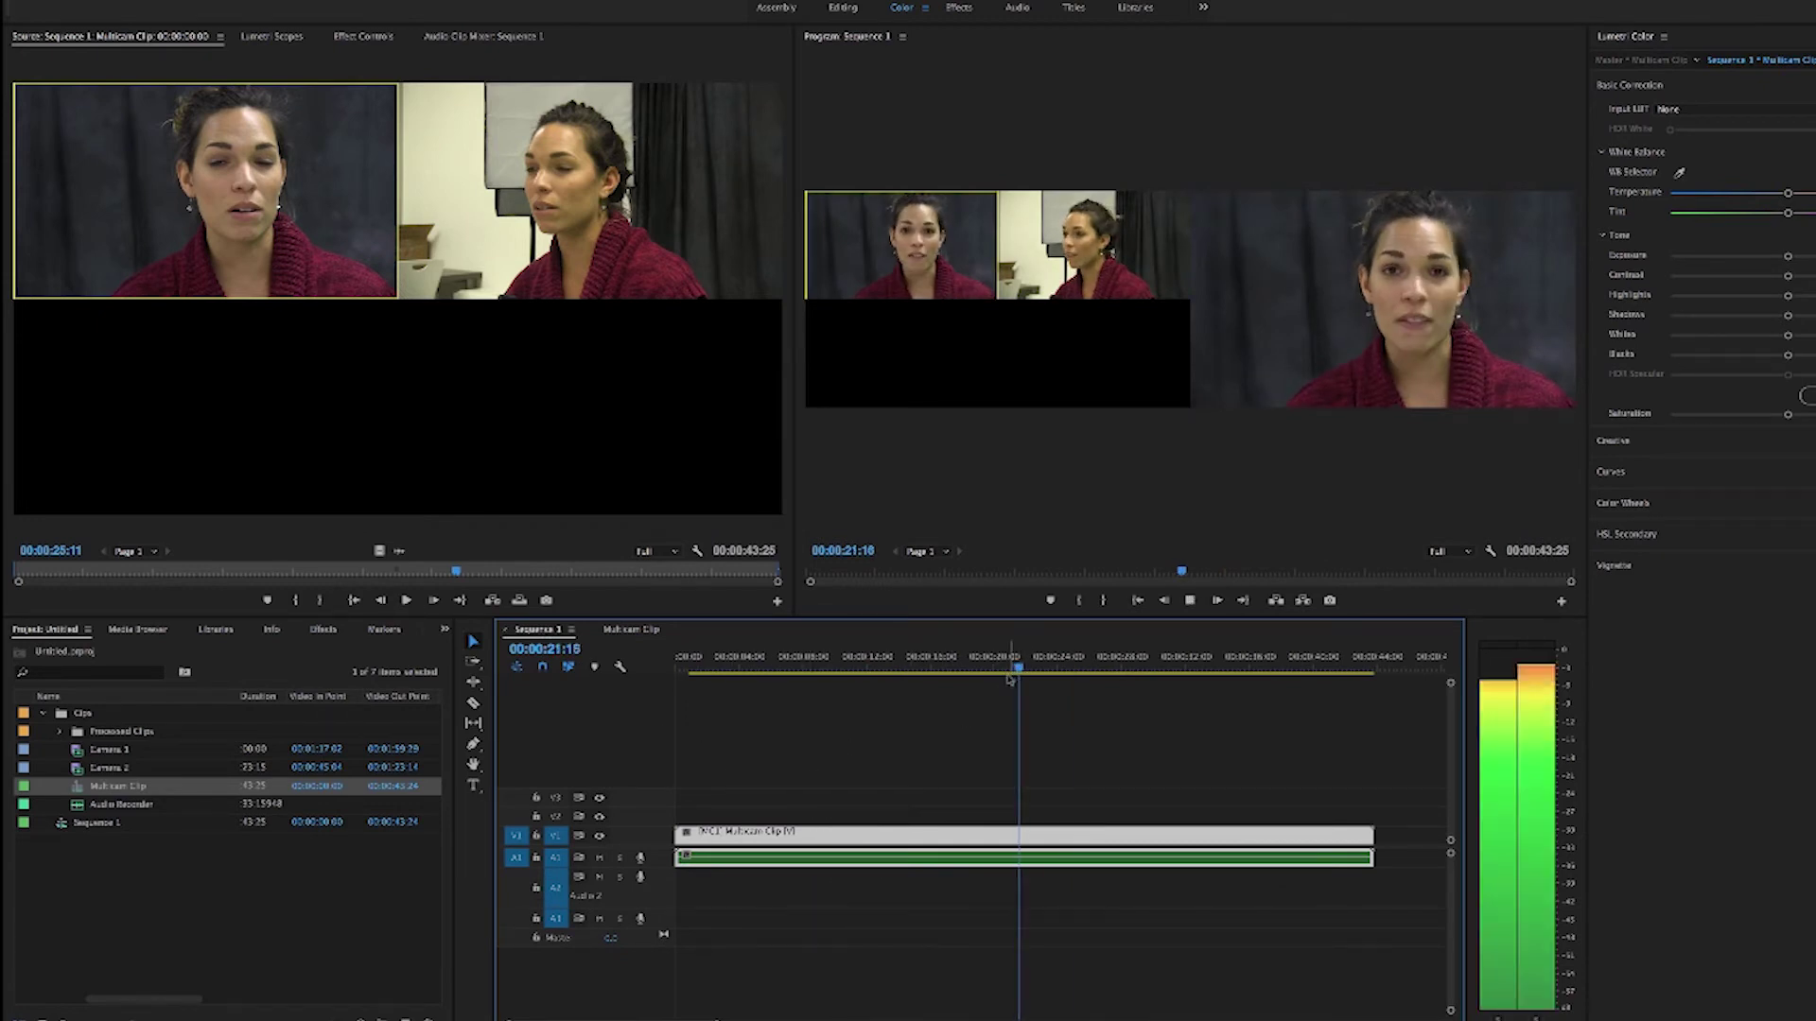
{"action": "key", "text": "space"}
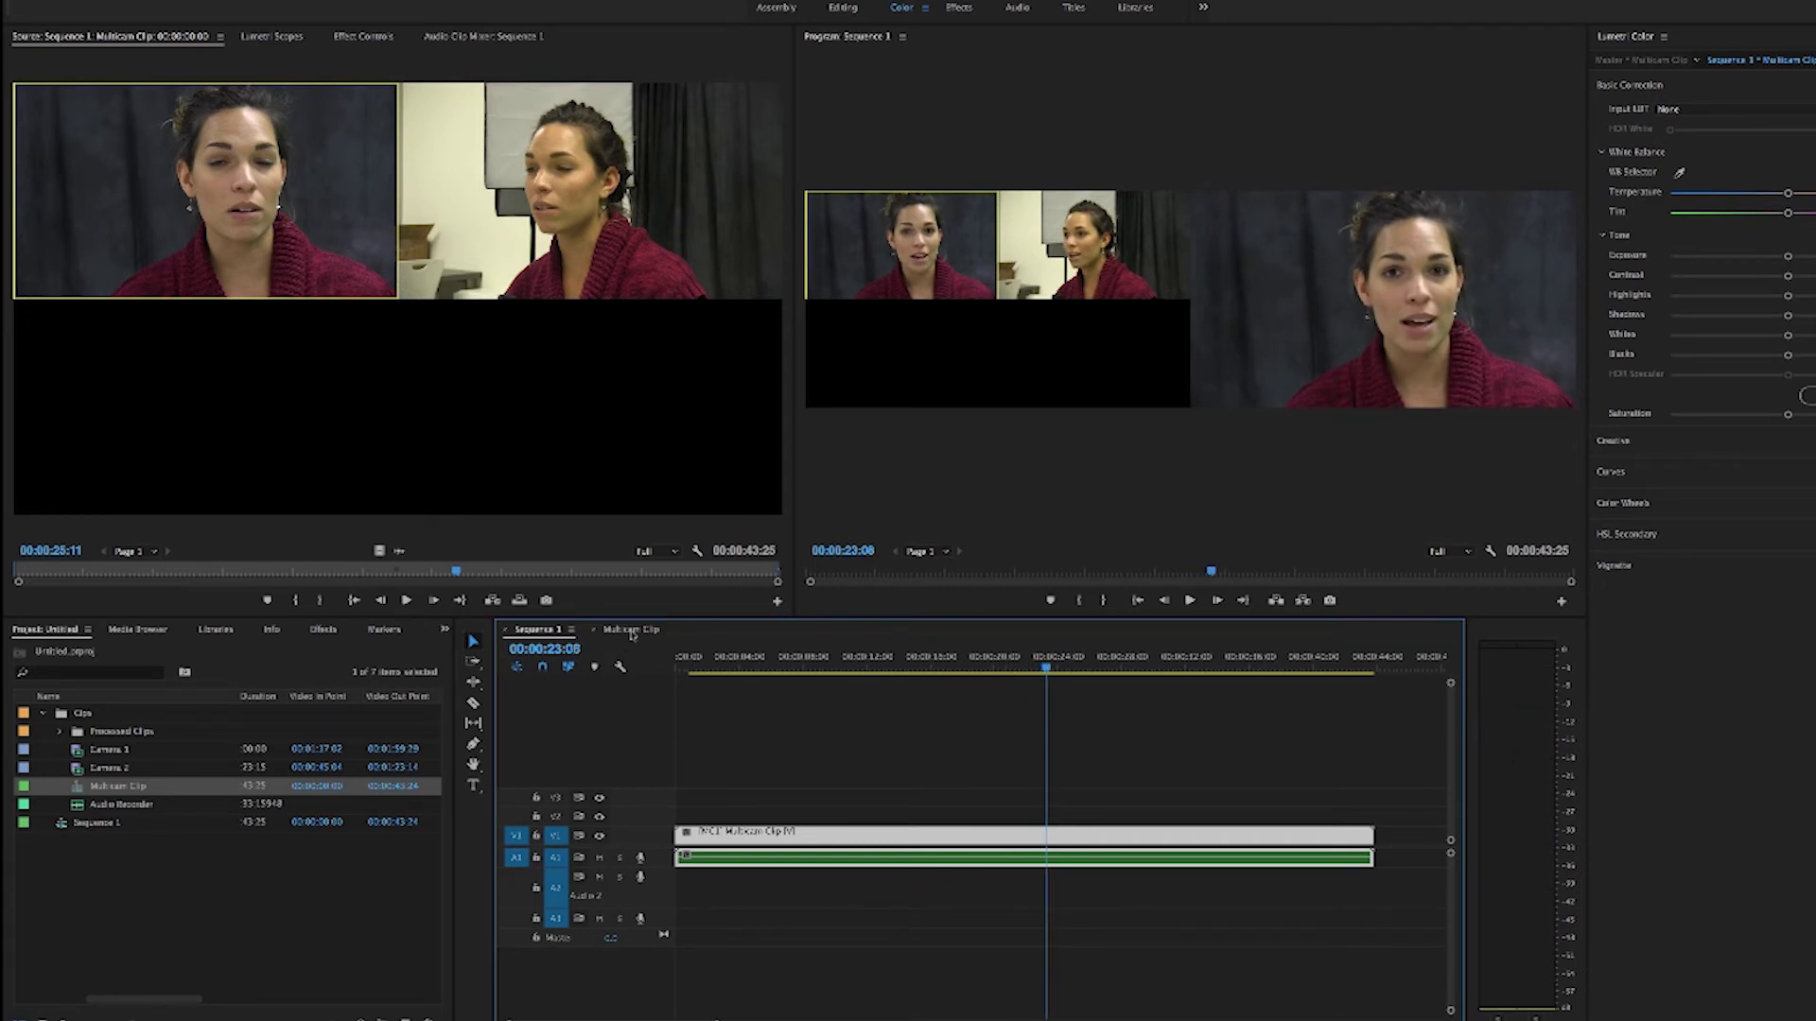
Compare the separate nested camera and audio tracks in Multicam Clip with the single combined clip in Sequence 1
{"action": "left_click", "coordinate": [631, 630]}
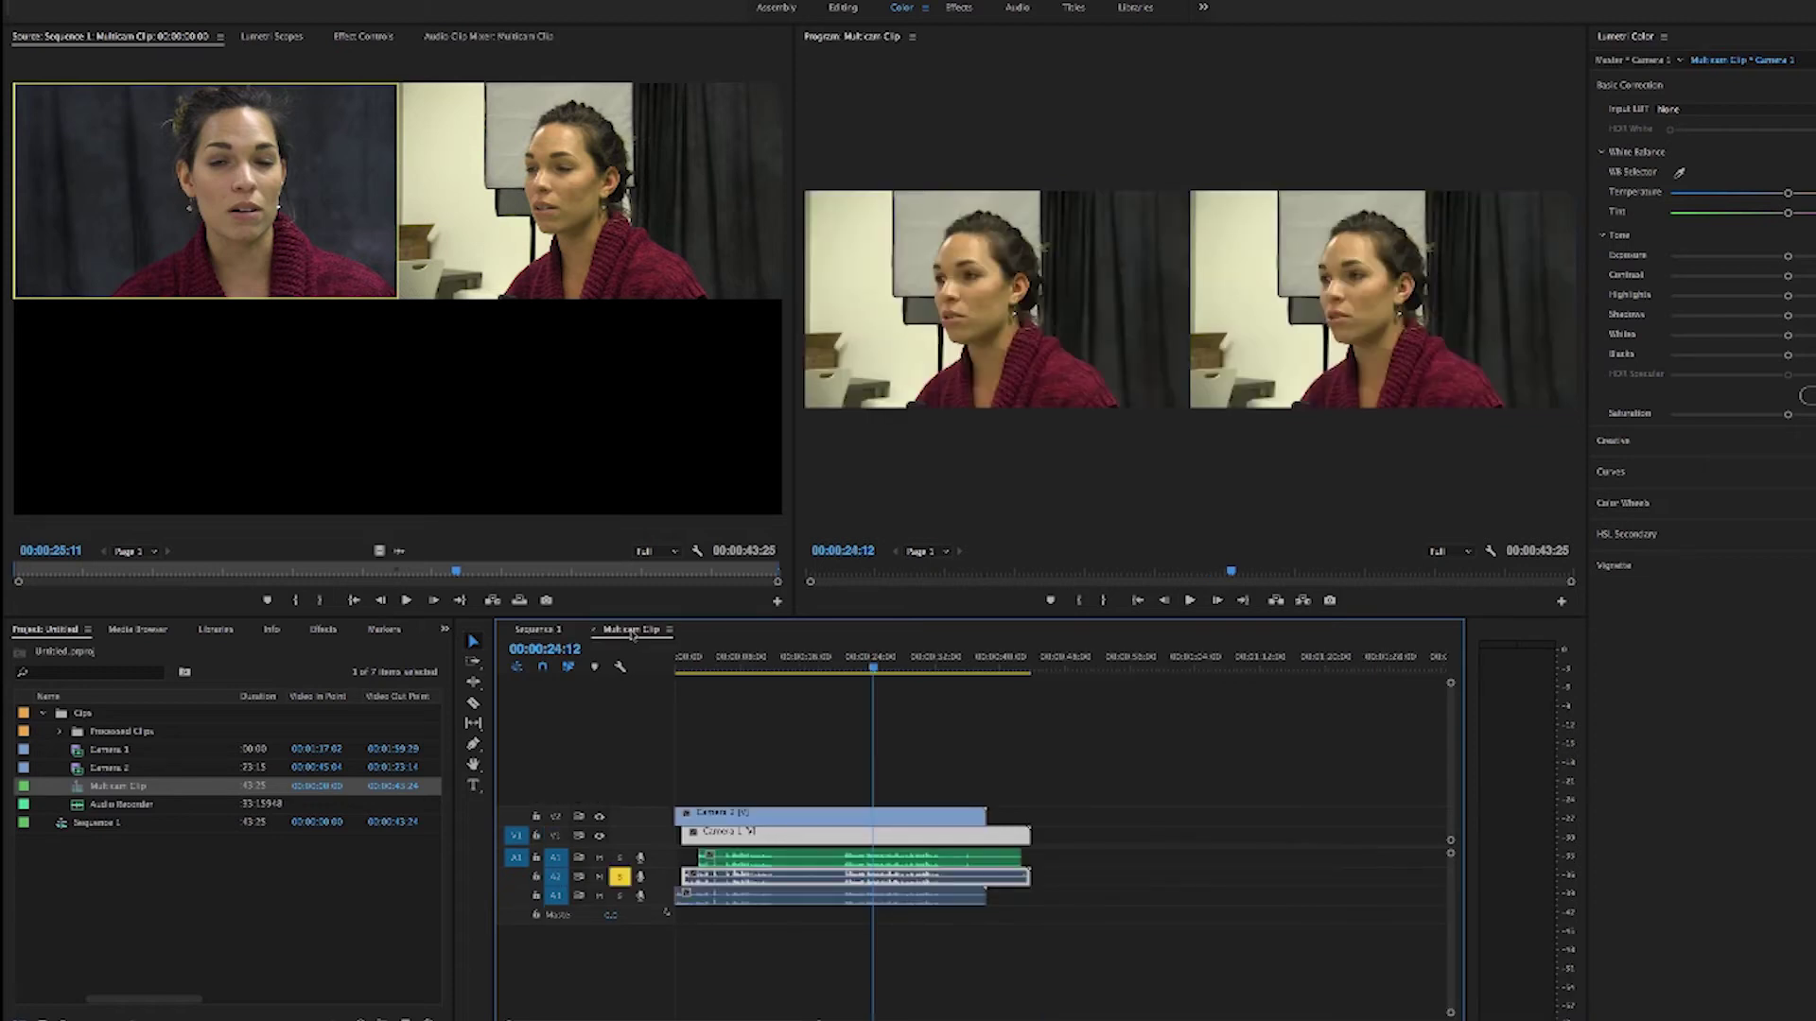
{"action": "left_click", "coordinate": [863, 687]}
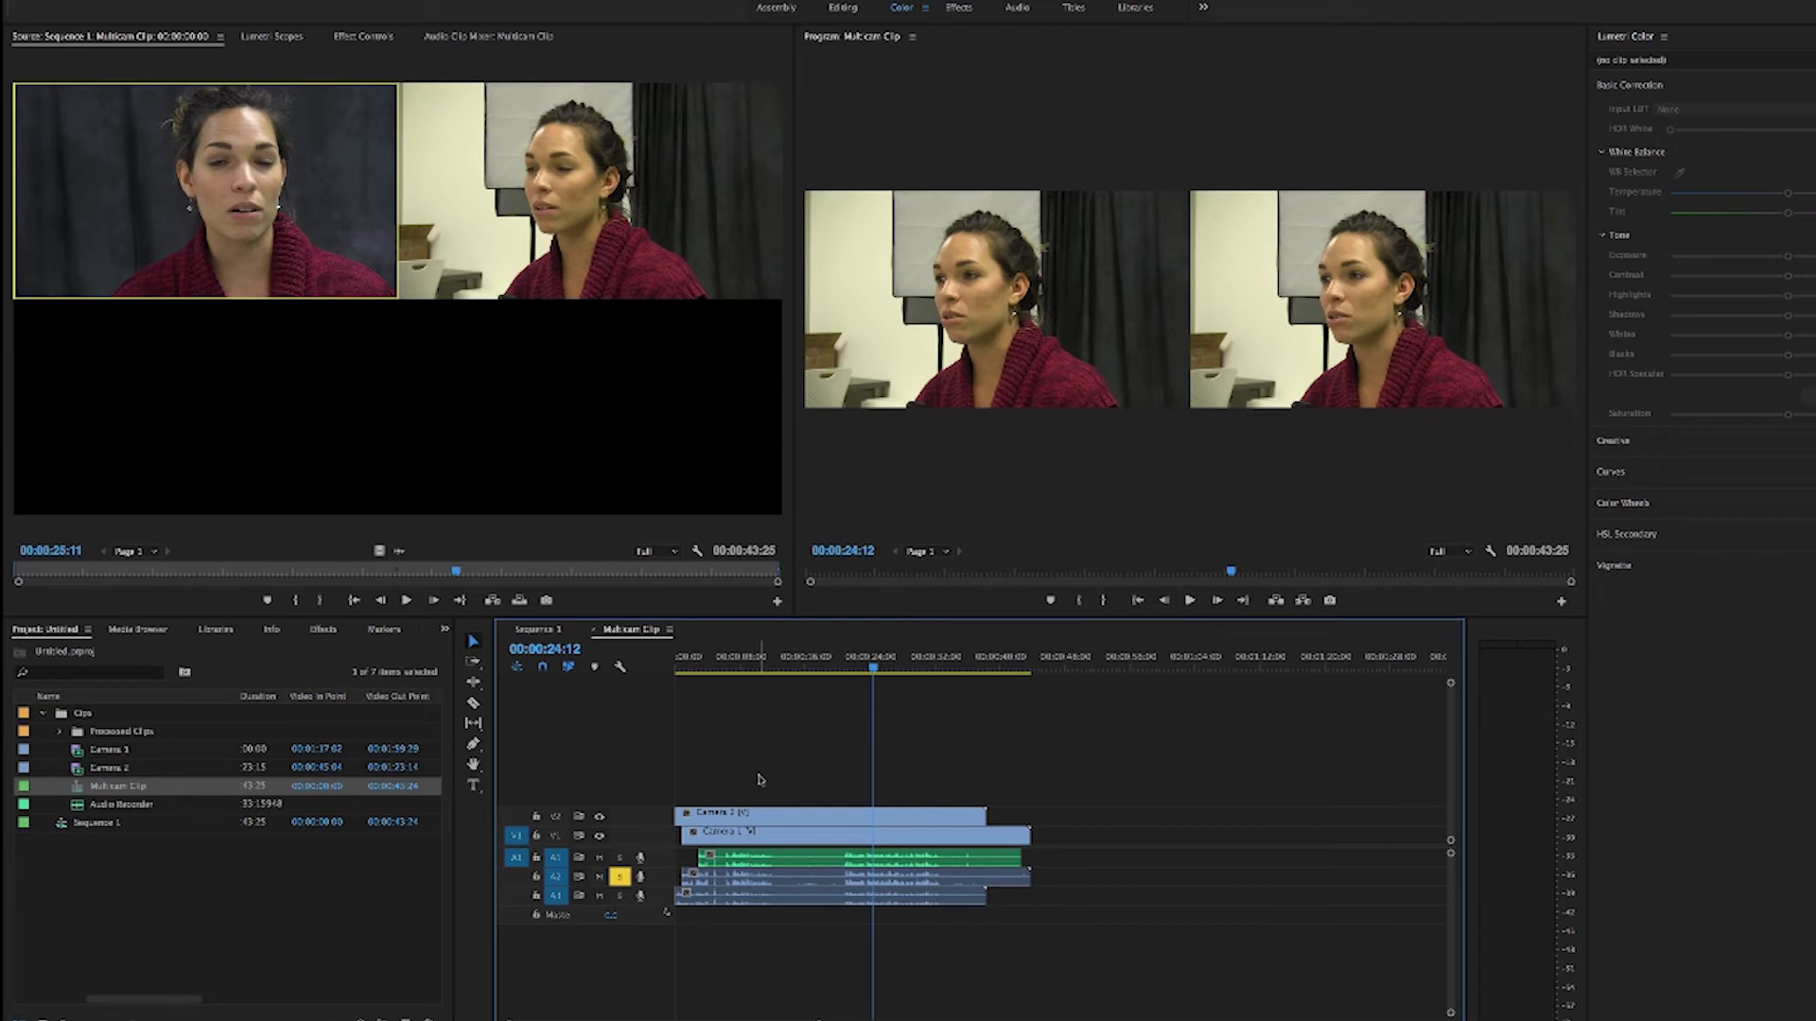
{"action": "left_click", "coordinate": [823, 814]}
{"action": "left_click", "coordinate": [789, 747]}
{"action": "left_click", "coordinate": [535, 629]}
{"action": "left_click", "coordinate": [756, 727]}
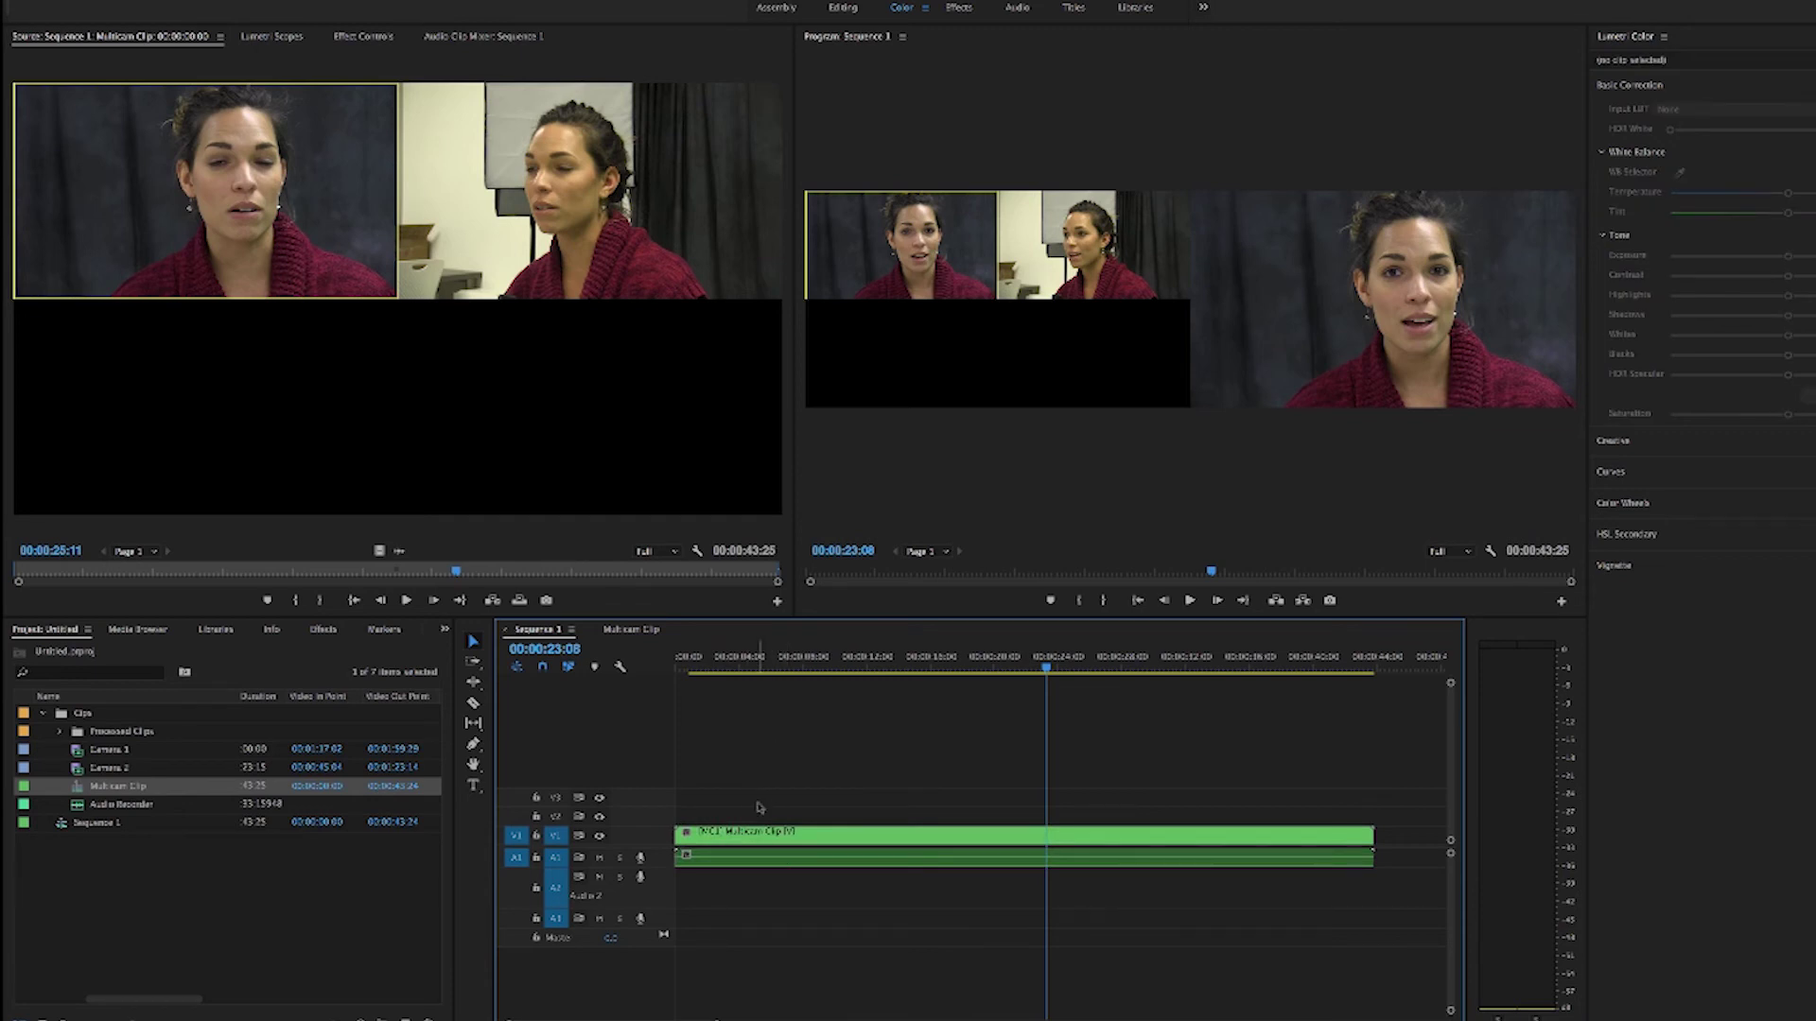
{"action": "left_click", "coordinate": [631, 630]}
{"action": "left_click", "coordinate": [163, 889]}
{"action": "left_click", "coordinate": [536, 630]}
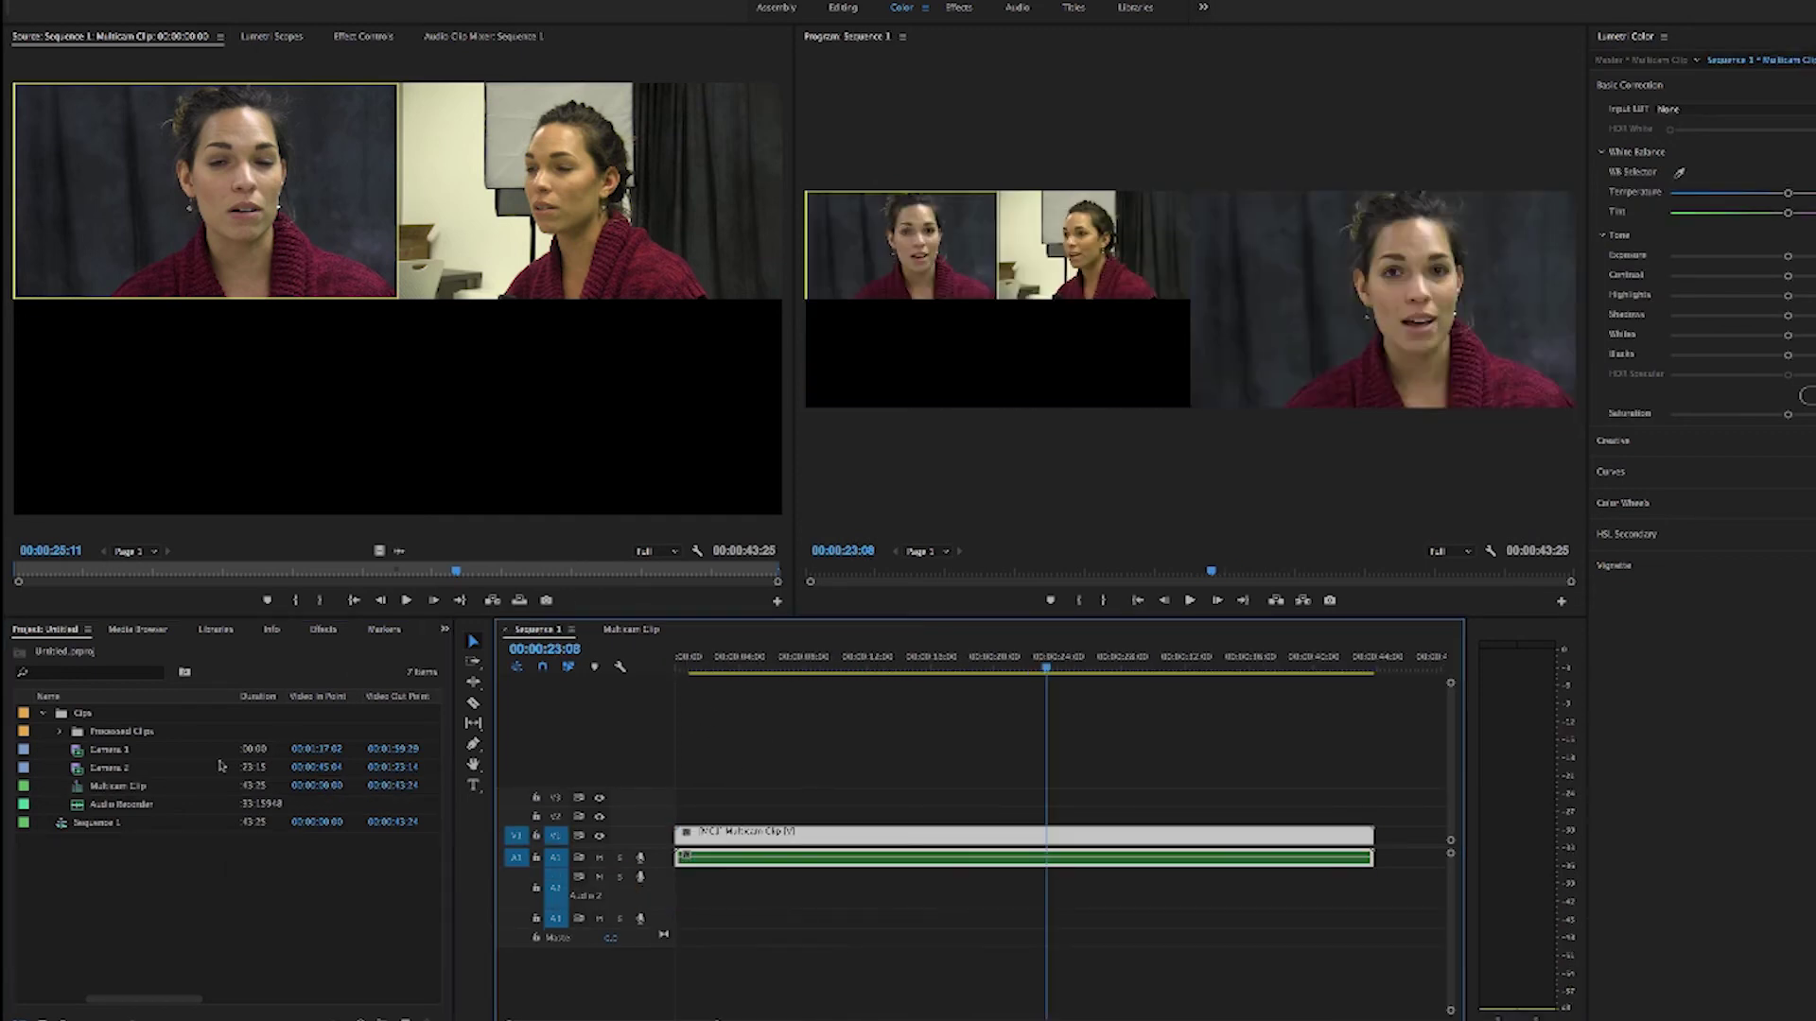
Open the multicam clip's nested sequence from the Sequence 1 timeline and select the Camera 2 clip inside it
{"action": "left_click", "coordinate": [82, 791]}
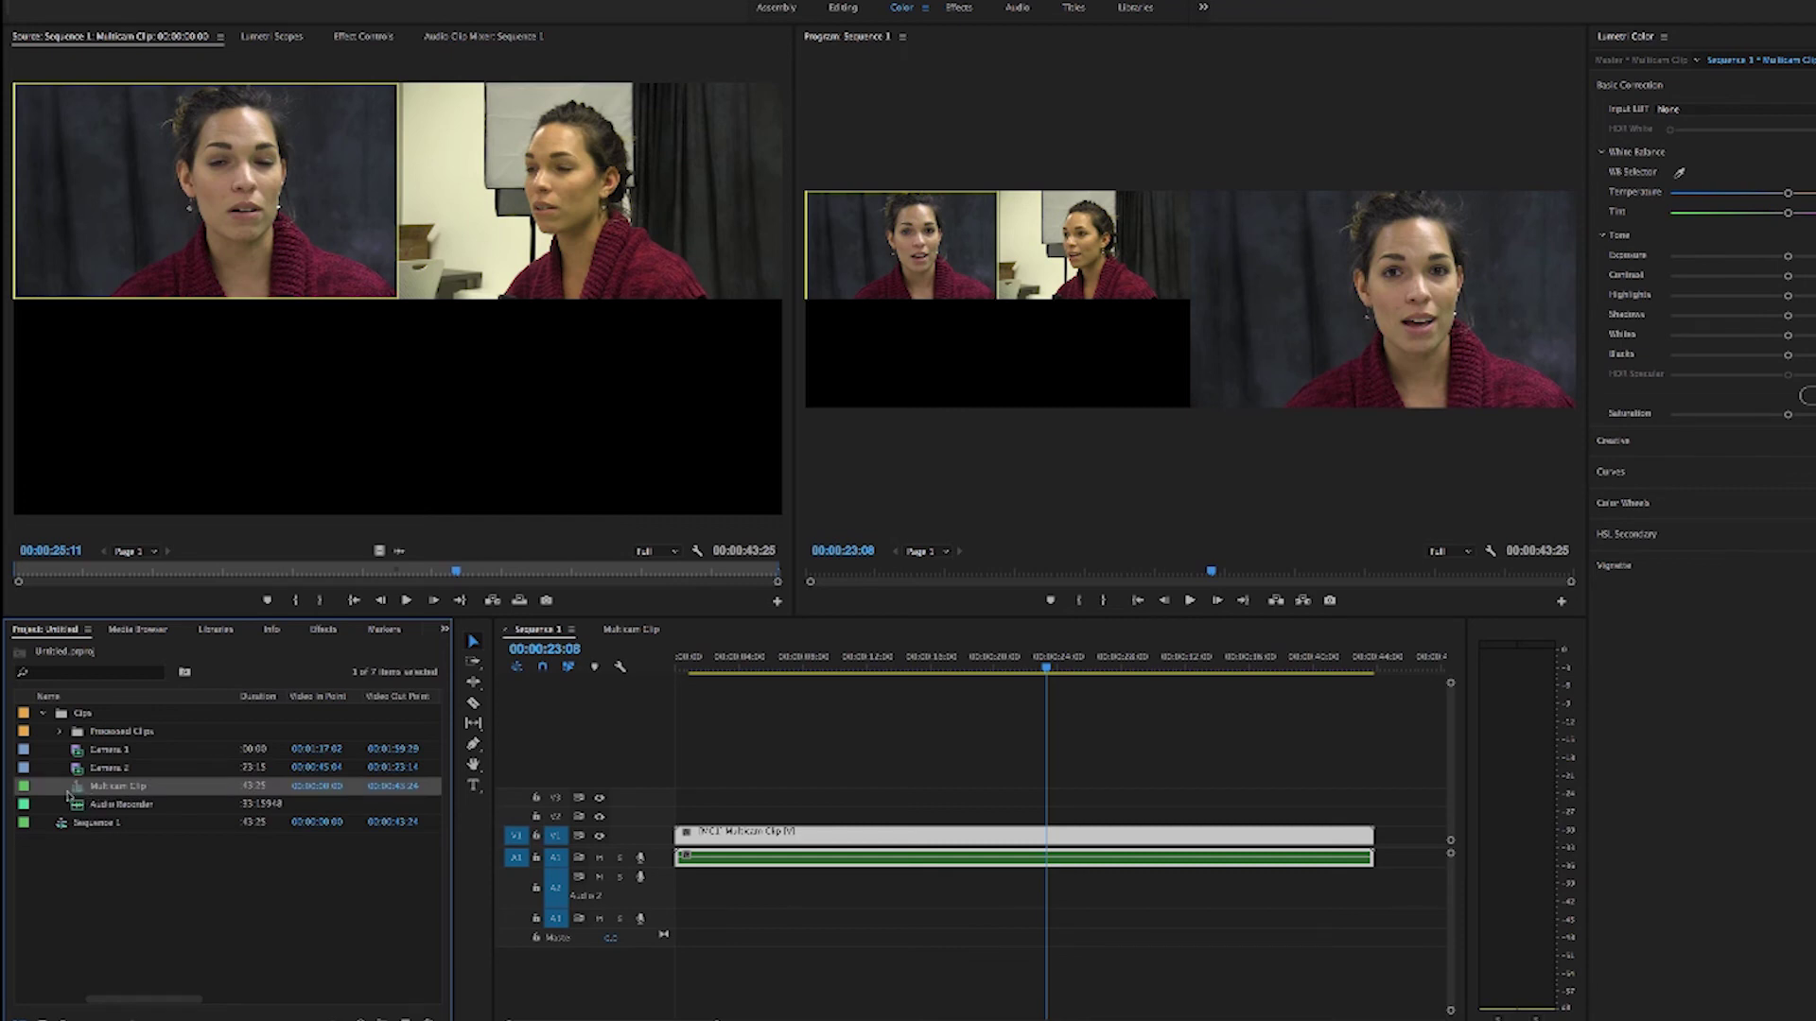
{"action": "left_click", "coordinate": [809, 875]}
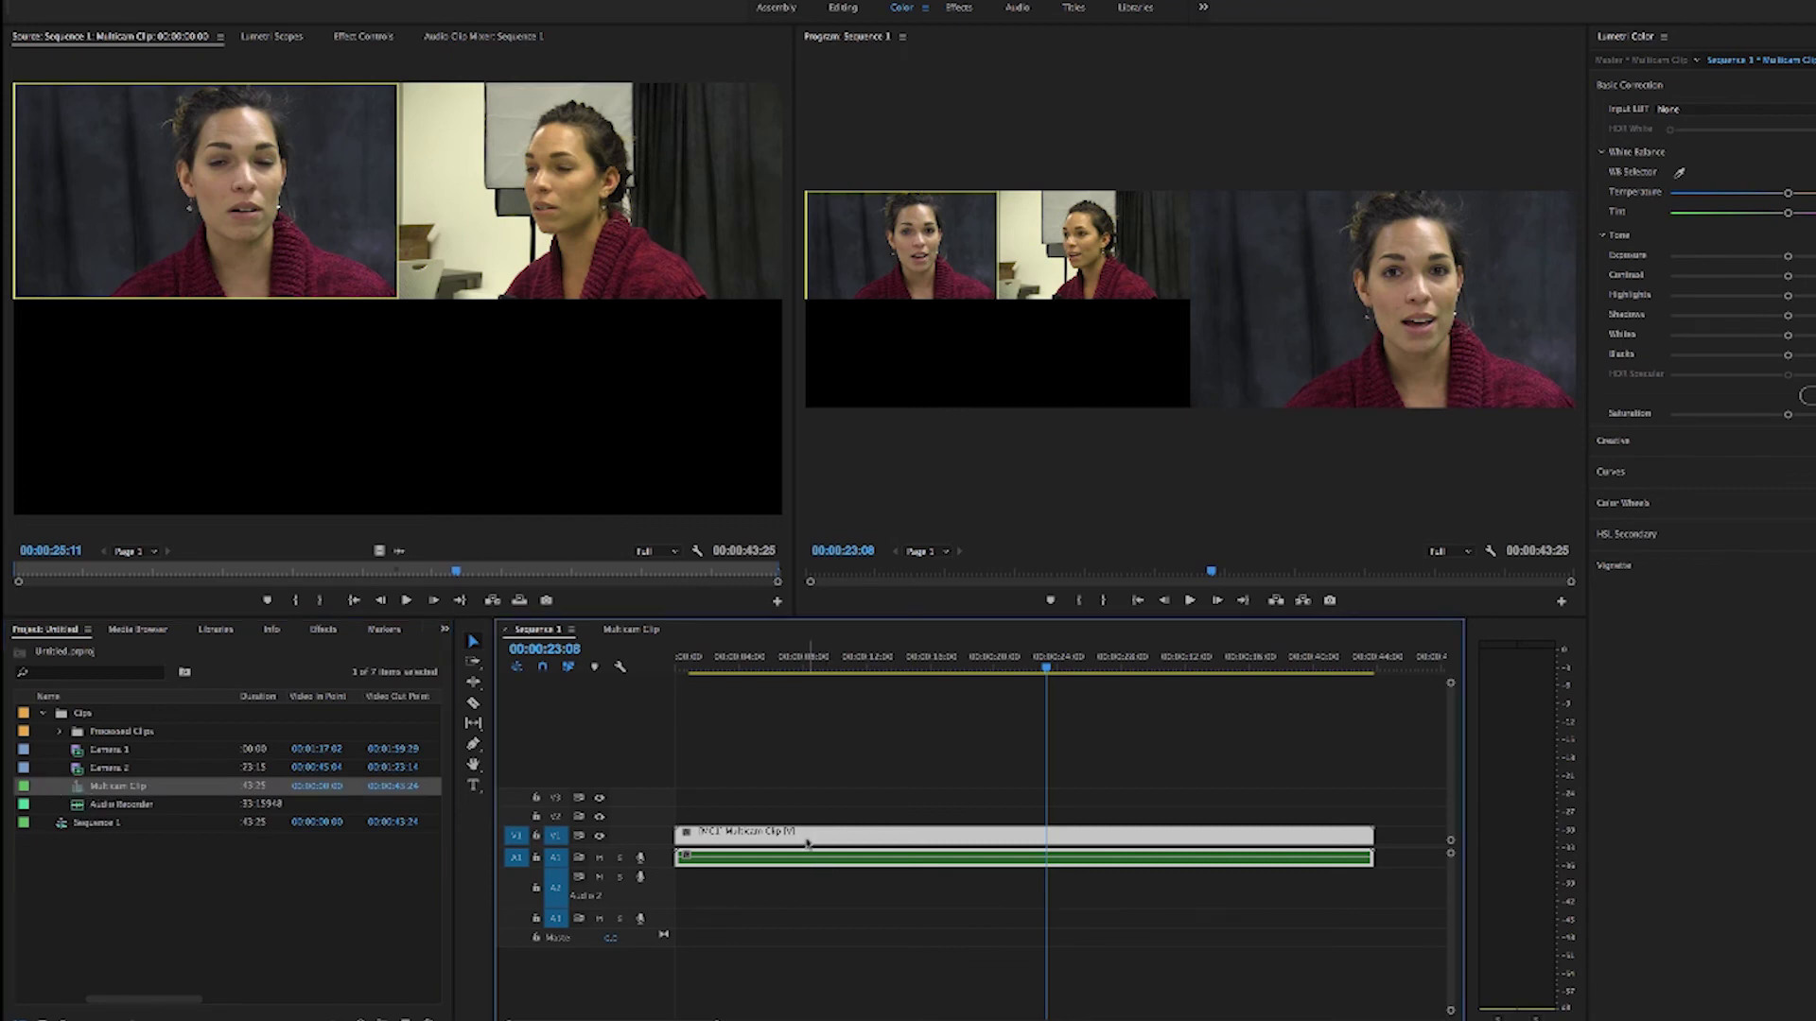
{"action": "double_click", "coordinate": [728, 836]}
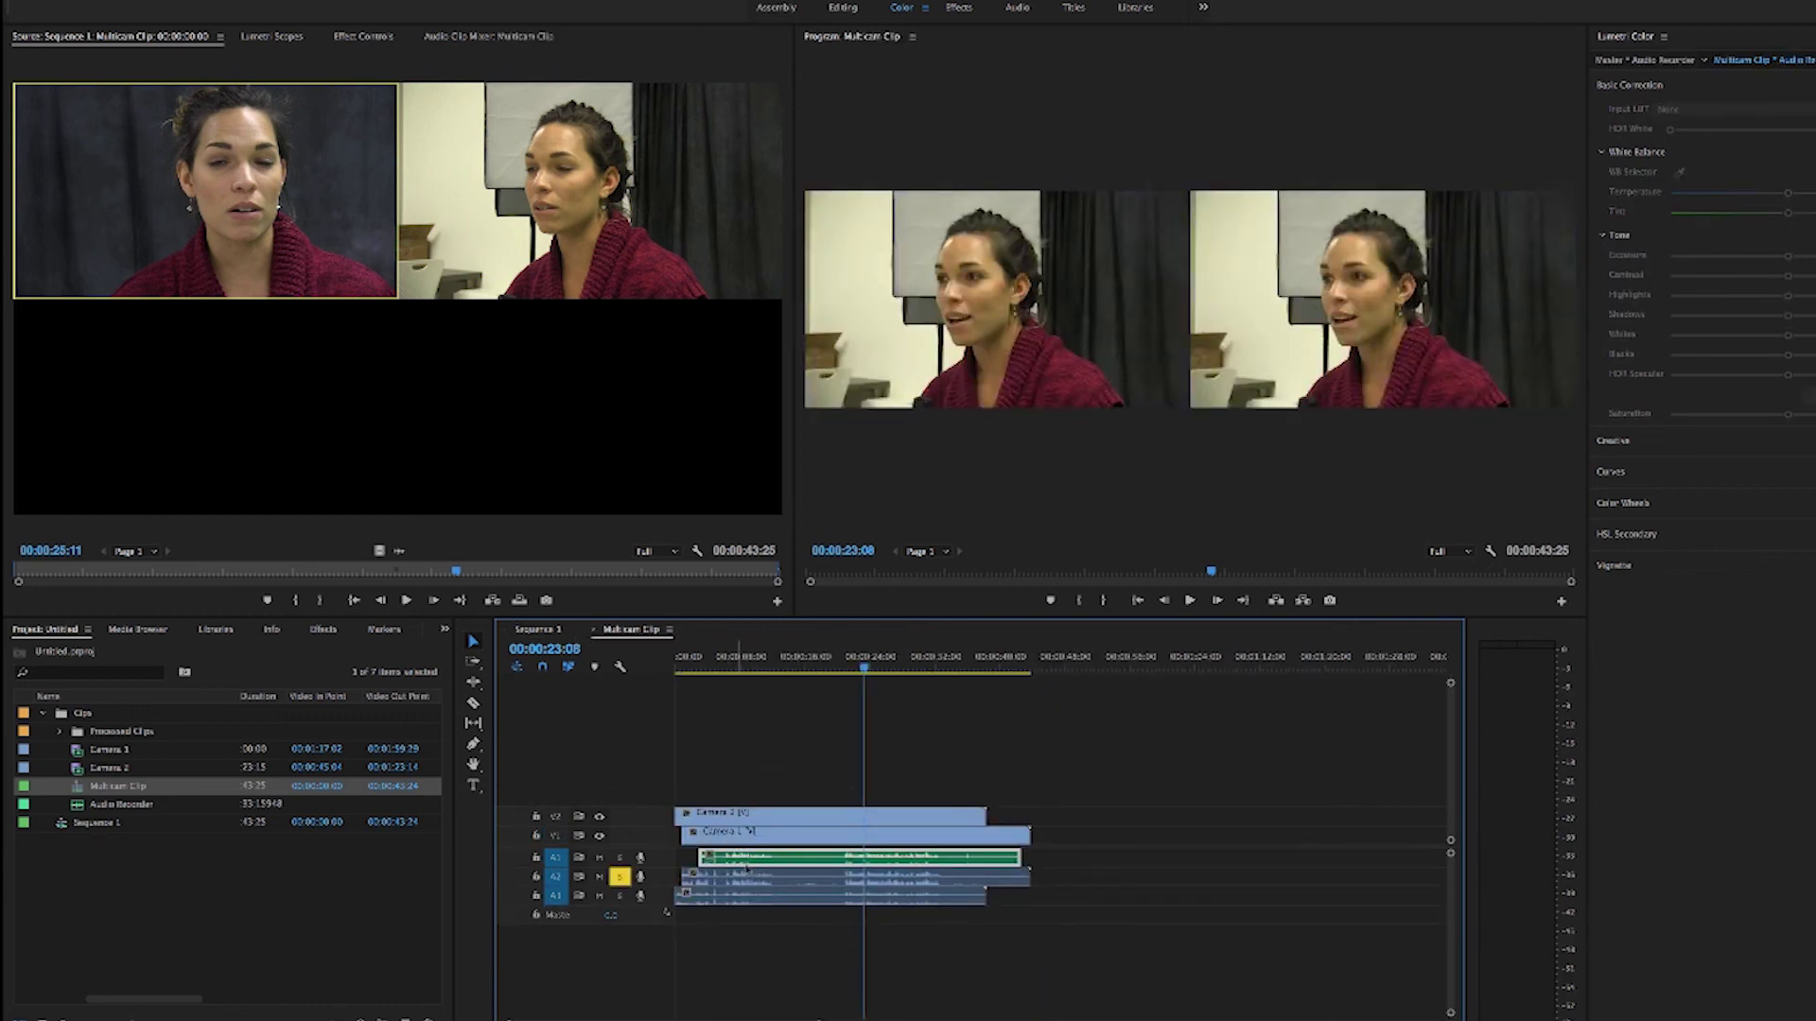
{"action": "left_click", "coordinate": [780, 819]}
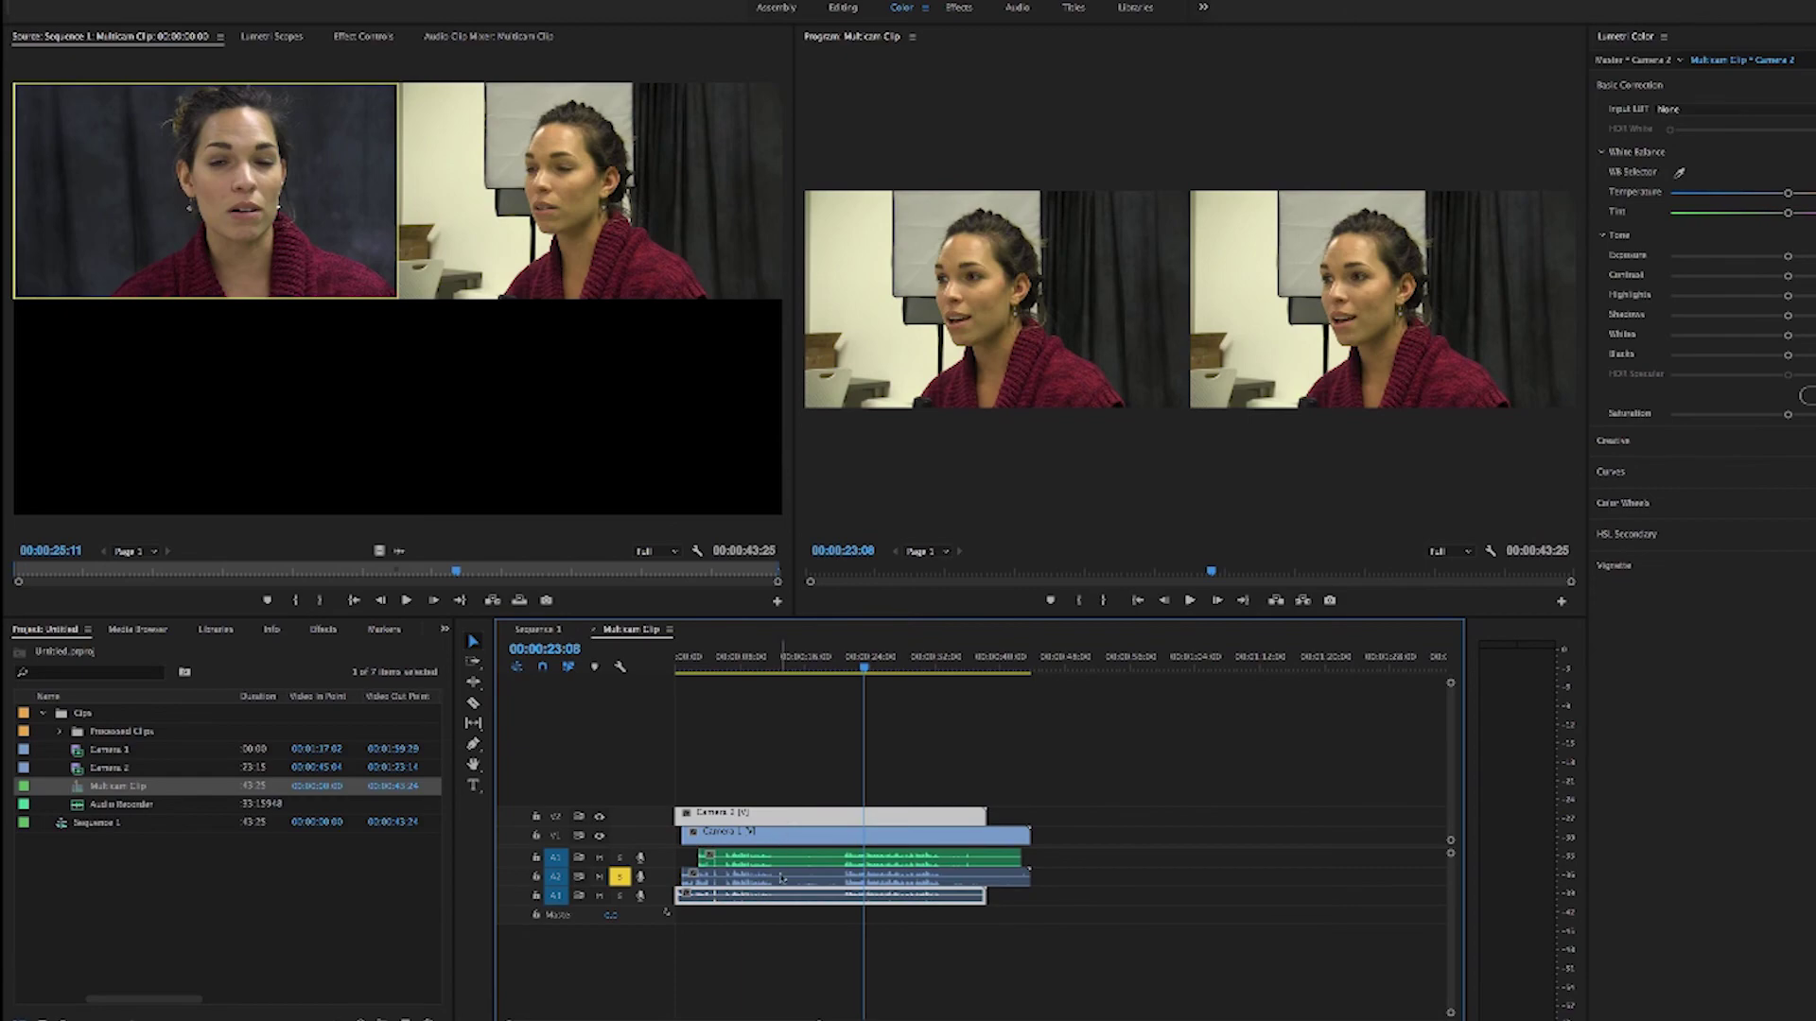